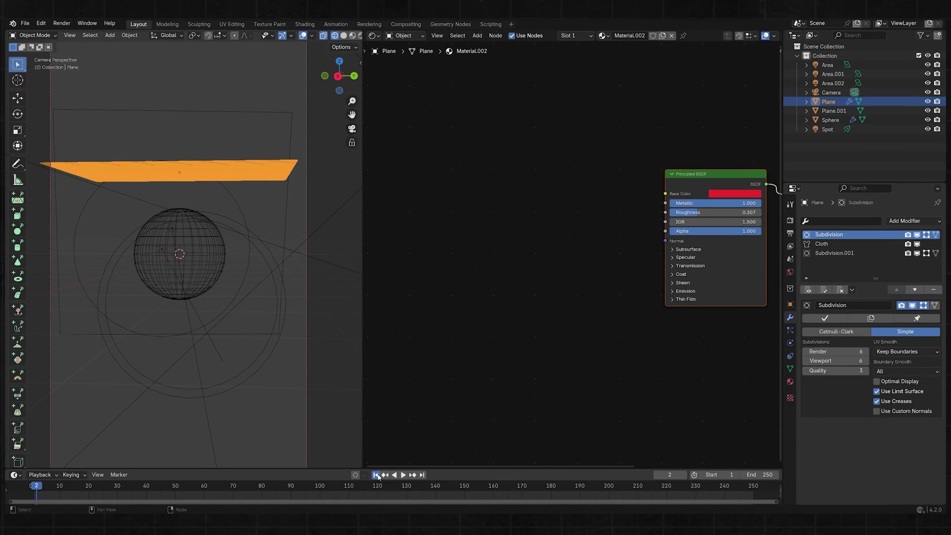
# Play the finished cloth-over-sphere animation in solid shading and view it through the camera in rendered shading
pyautogui.press('z')
pyautogui.click(236, 278)
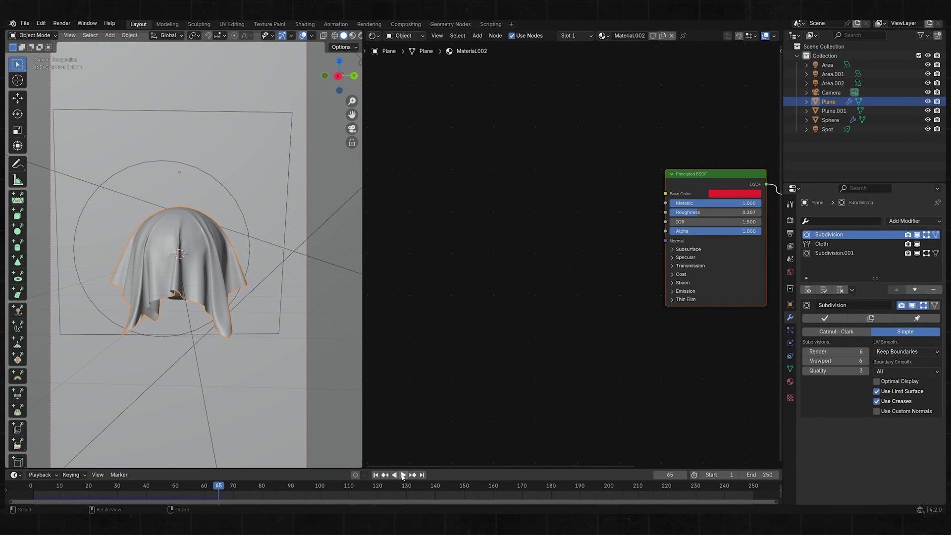
pyautogui.click(359, 38)
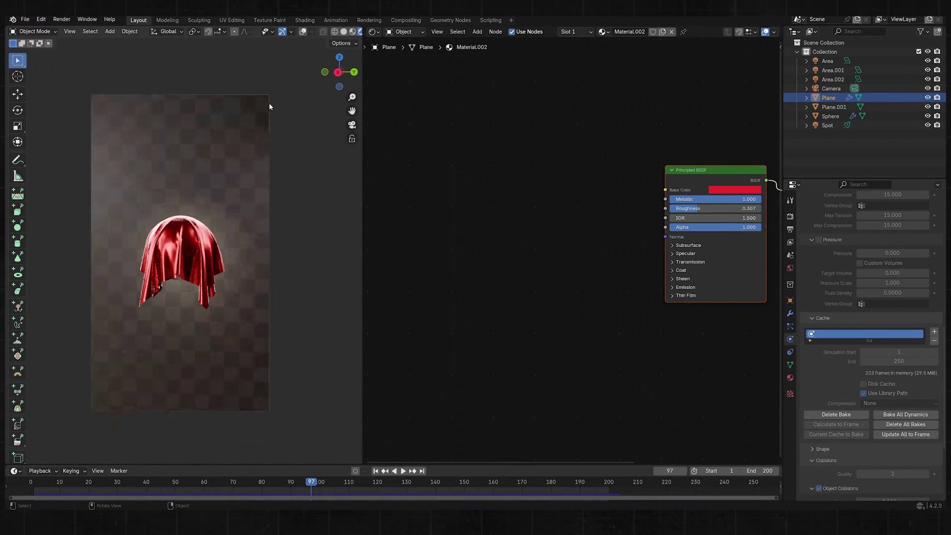
pyautogui.hotkey('ctrl', 'b')
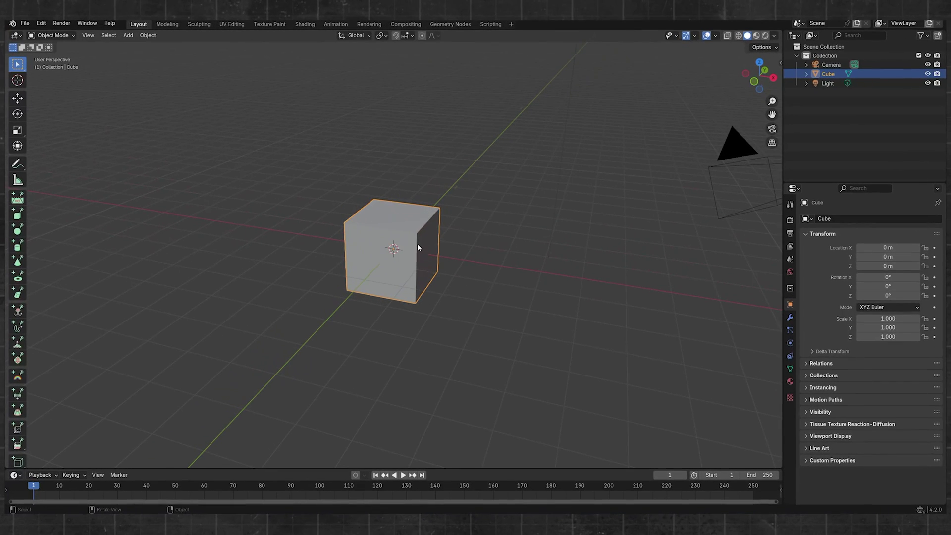
# Delete the default cube and add a UV sphere at the origin
pyautogui.press('Delete')
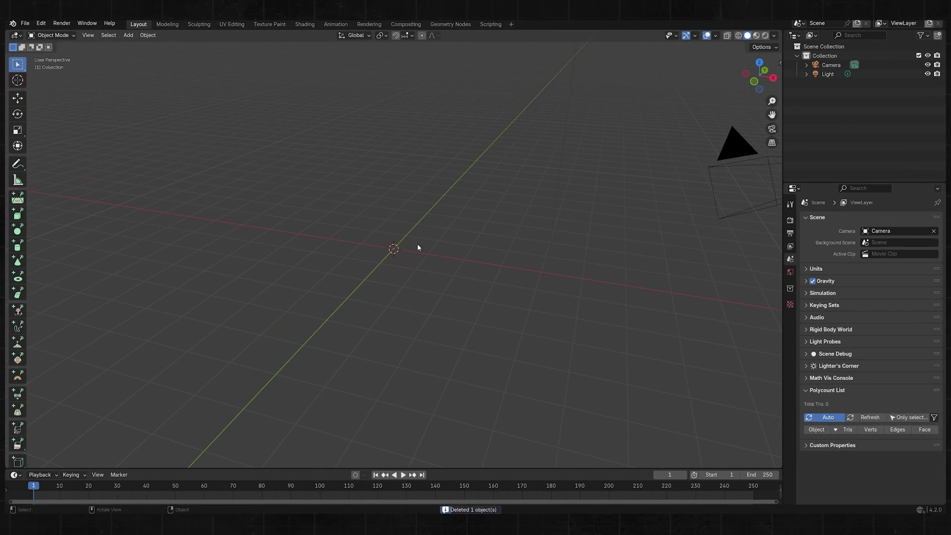
pyautogui.hotkey('shift', 'a')
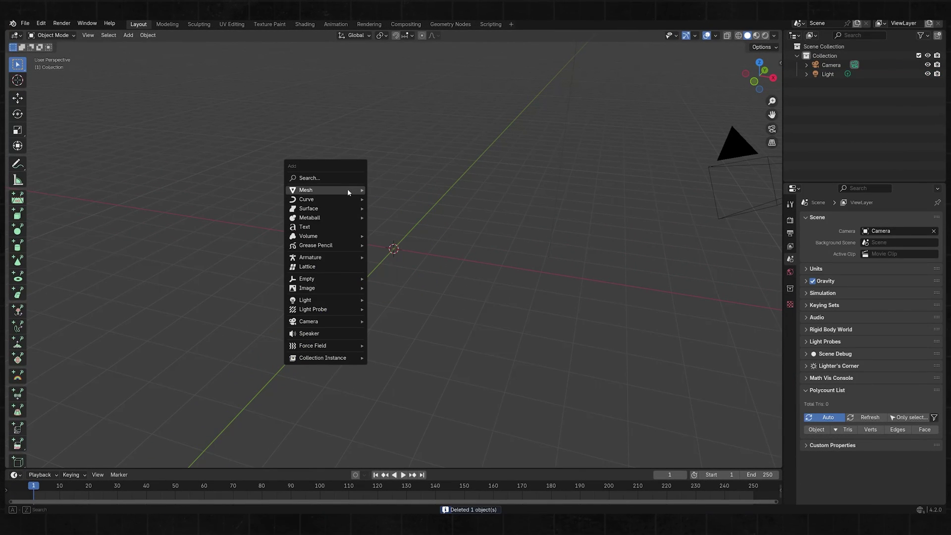
pyautogui.moveTo(346, 190)
pyautogui.click(389, 218)
pyautogui.scroll(2, 396, 213)
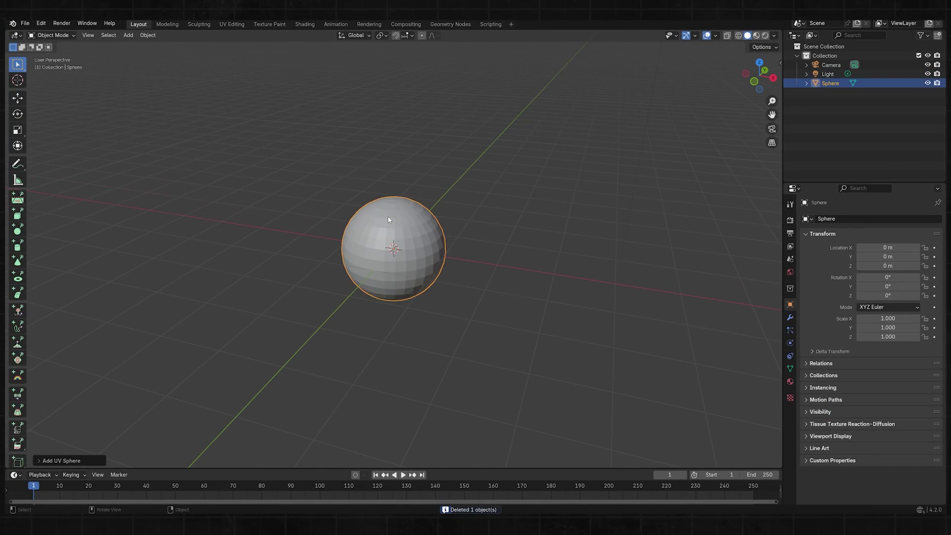
# Apply smooth shading to the sphere
pyautogui.press('F3')
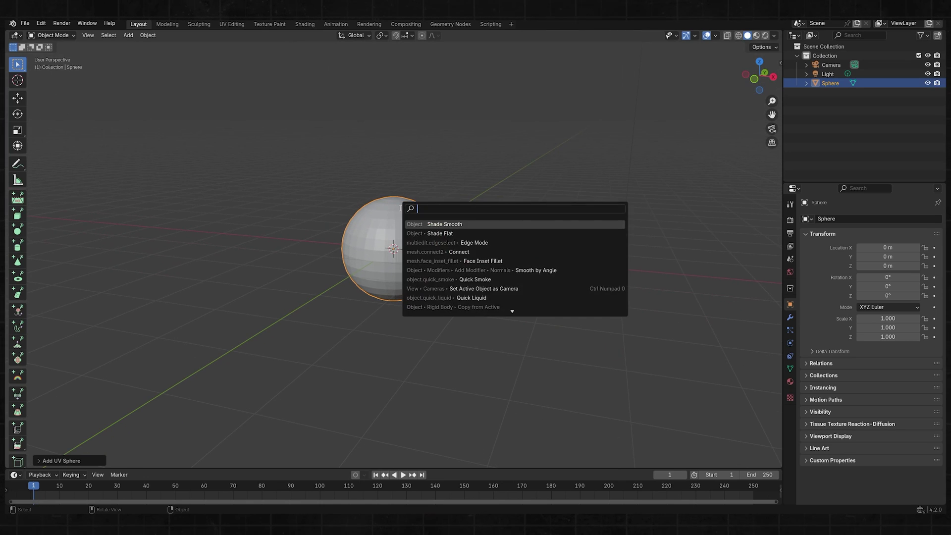
pyautogui.click(434, 224)
pyautogui.scroll(-1, 433, 227)
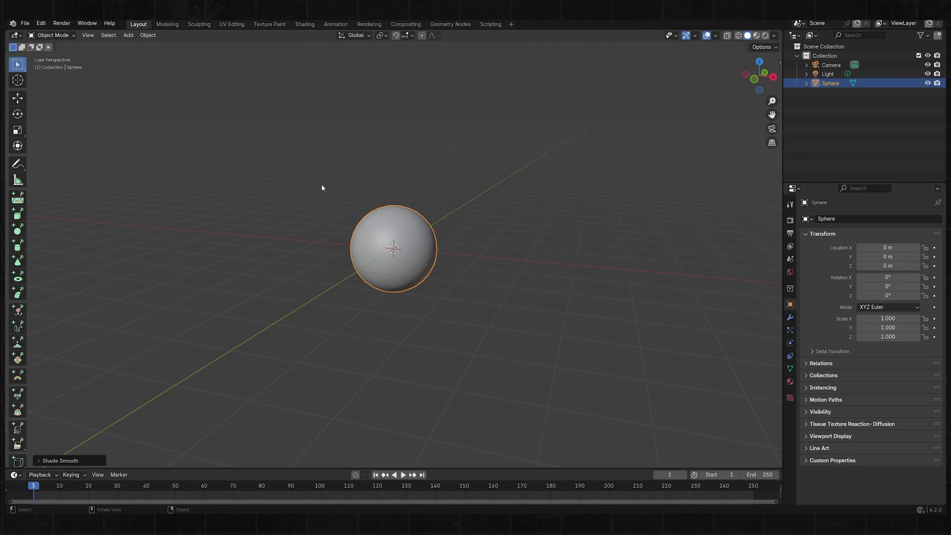
# Add a mesh plane and raise it above the sphere along Z to about 1.78 m
pyautogui.hotkey('shift', 'a')
pyautogui.moveTo(322, 185)
pyautogui.click(353, 187)
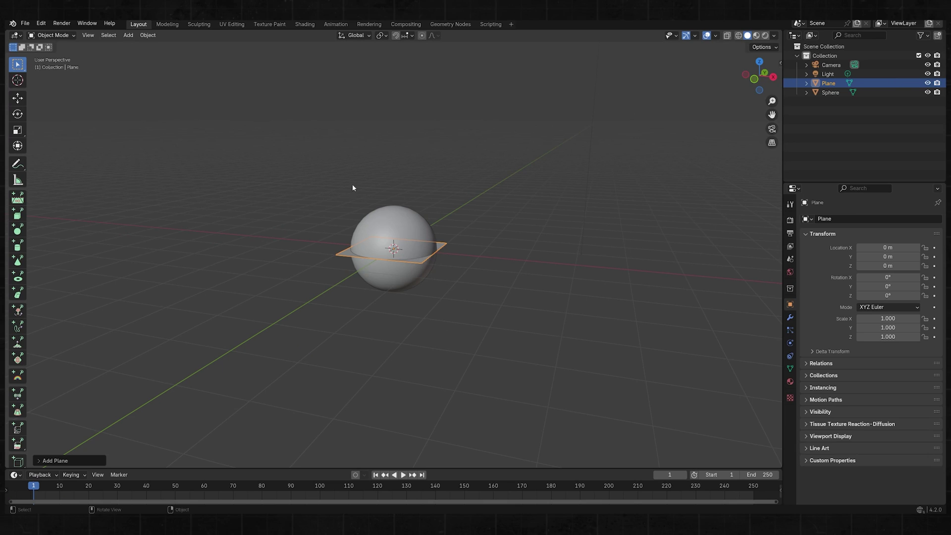
pyautogui.press('g')
pyautogui.press('z')
pyautogui.click(476, 213)
# Scale the plane uniformly to about 2.39 so it extends well beyond the sphere on all sides in top view
pyautogui.press('s')
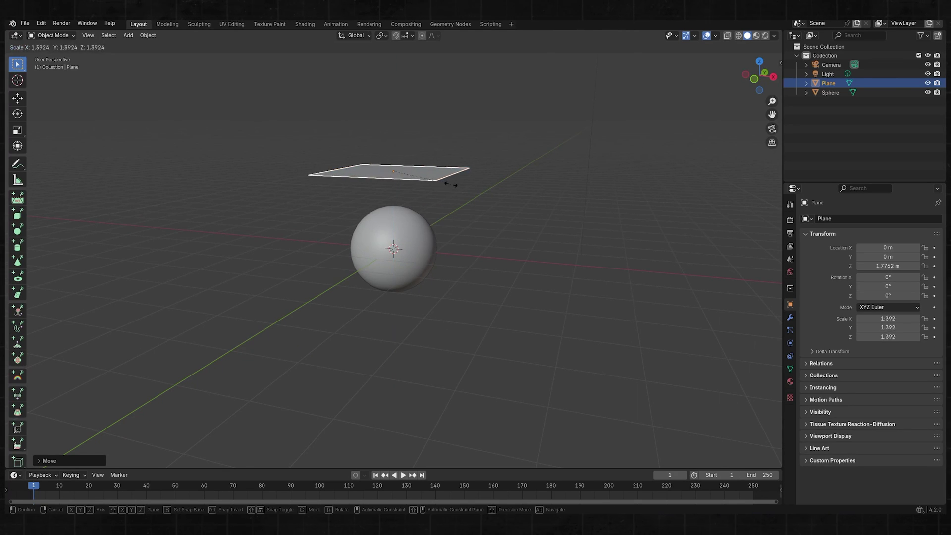
pyautogui.click(487, 198)
pyautogui.press('KP_7')
pyautogui.hotkey('shift', 'z')
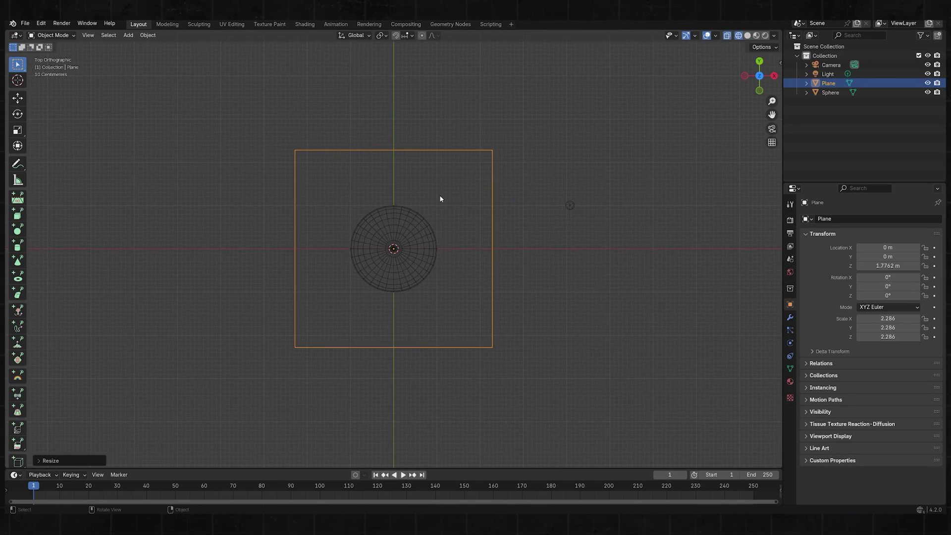
pyautogui.press('s')
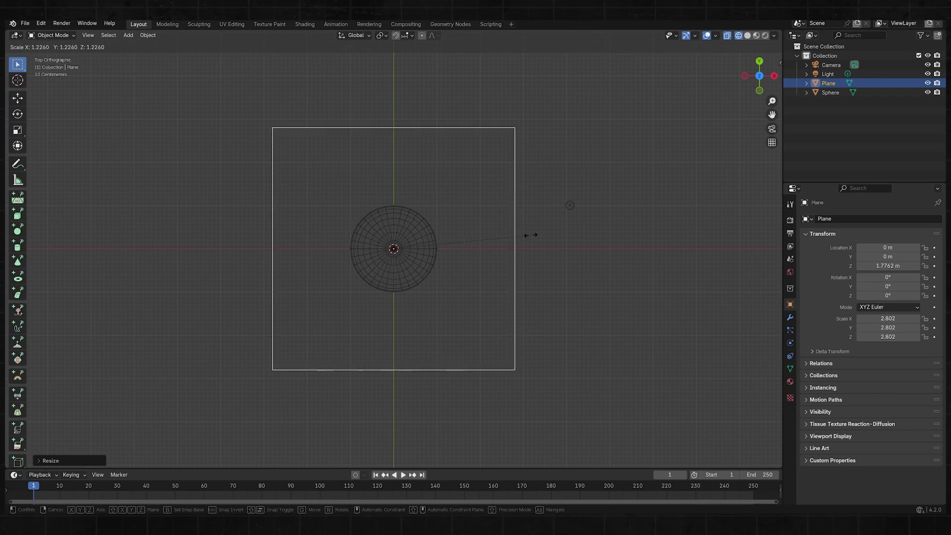
pyautogui.click(511, 239)
pyautogui.moveTo(512, 238)
pyautogui.mouseDown(button='middle')
pyautogui.moveTo(479, 233)
pyautogui.moveTo(464, 208)
pyautogui.mouseUp(button='middle')
pyautogui.hotkey('shift', 'z')
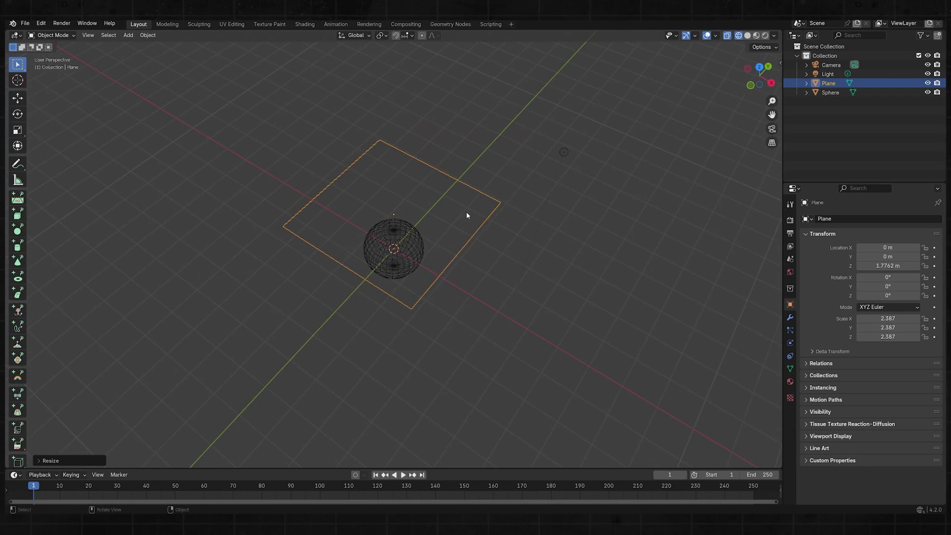
pyautogui.press('KP_1')
pyautogui.scroll(2, 468, 214)
pyautogui.press('g')
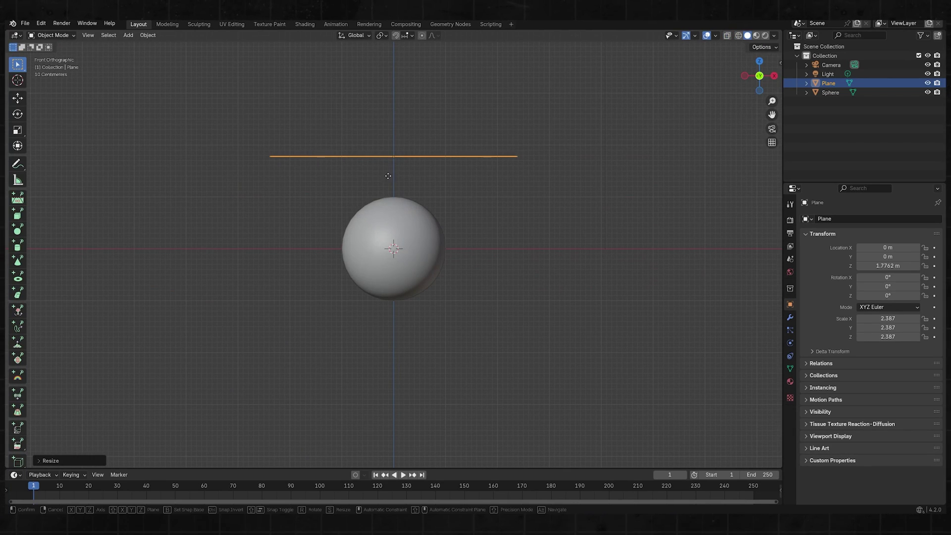
pyautogui.rightClick(375, 217)
pyautogui.moveTo(375, 217); pyautogui.dragTo(382, 250, button='middle')
pyautogui.press('z')
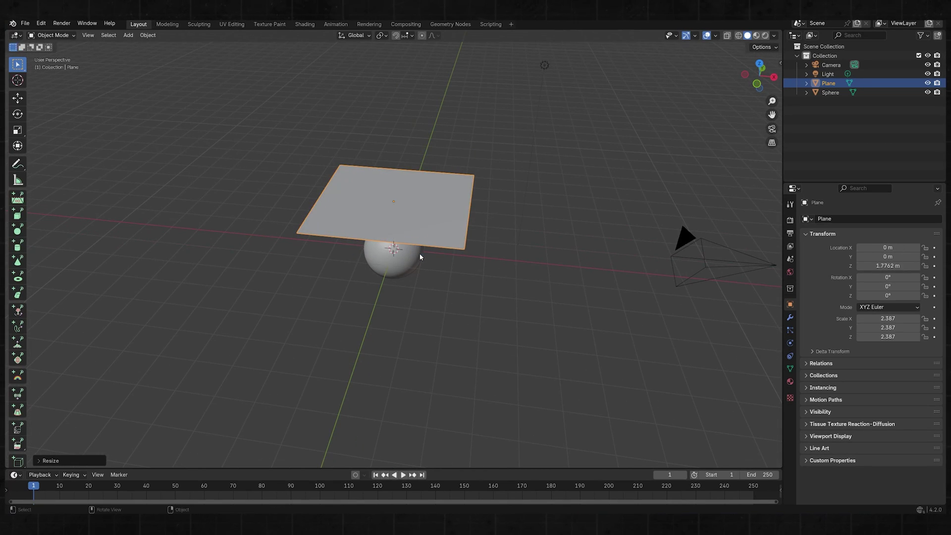
# Add a Subdivision Surface modifier to the plane and set its subdivision type to Simple
pyautogui.click(791, 316)
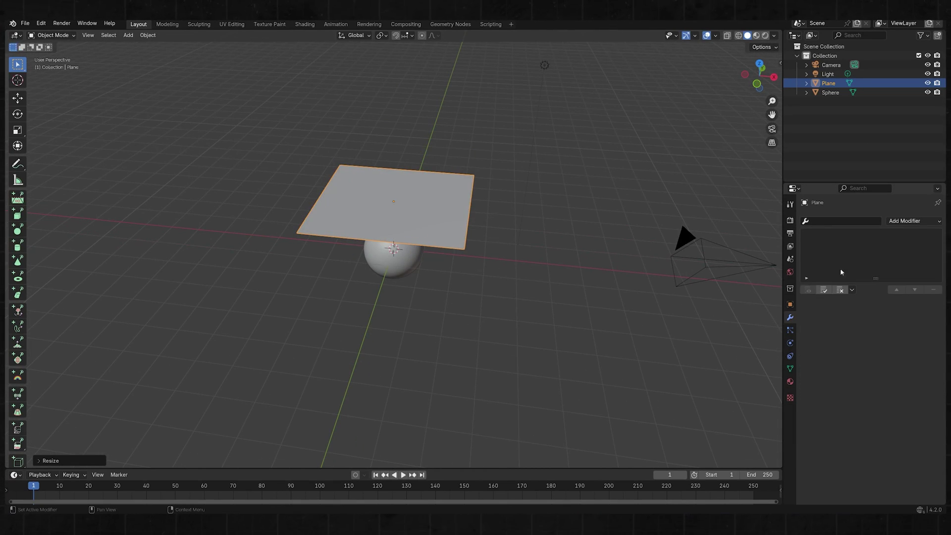
pyautogui.click(895, 222)
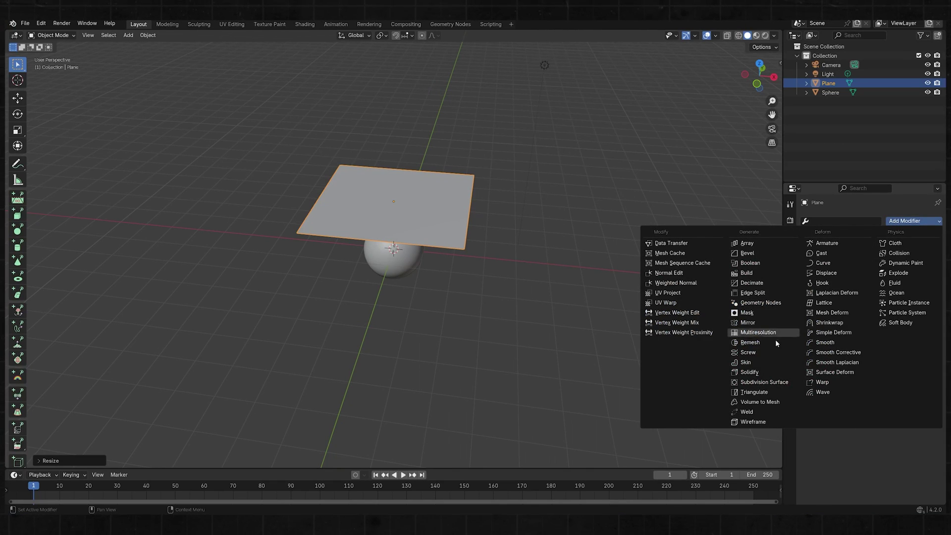
pyautogui.click(758, 382)
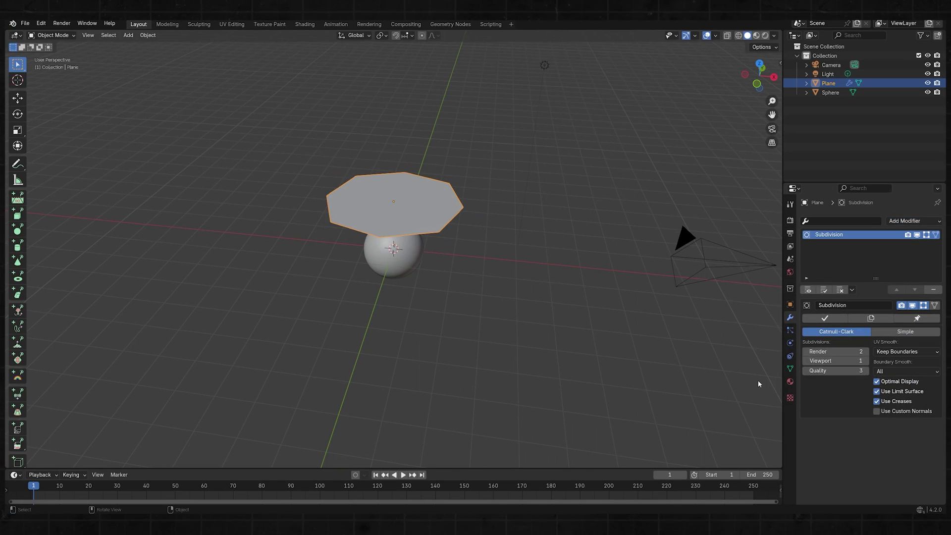
pyautogui.click(899, 333)
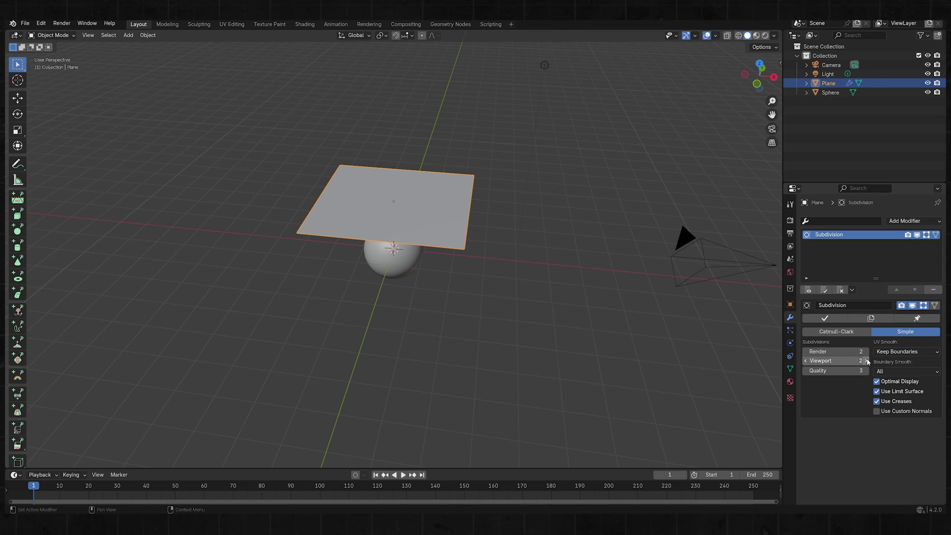
# Disable Optimal Display on the plane's Subdivision modifier and set both its viewport and render levels to 1
pyautogui.hotkey('shift', 'z')
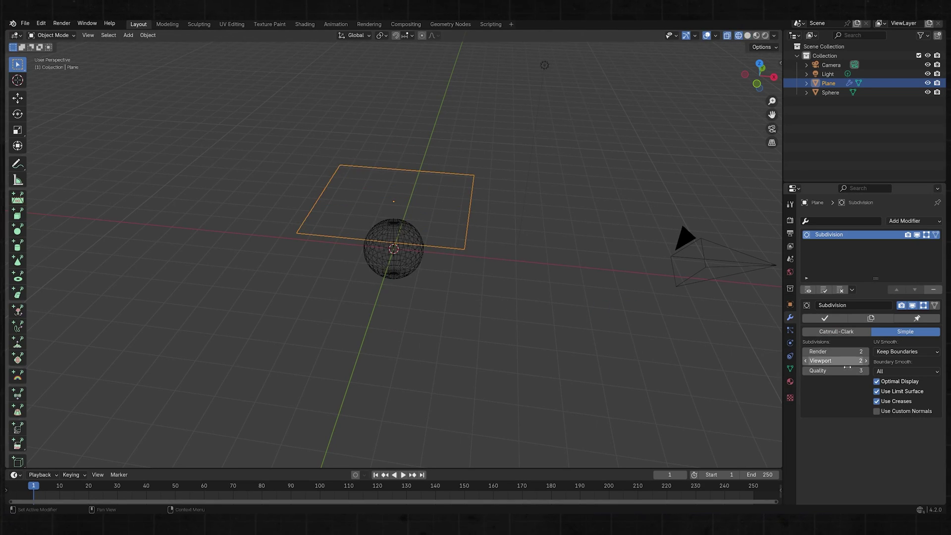
pyautogui.click(877, 381)
pyautogui.click(805, 361)
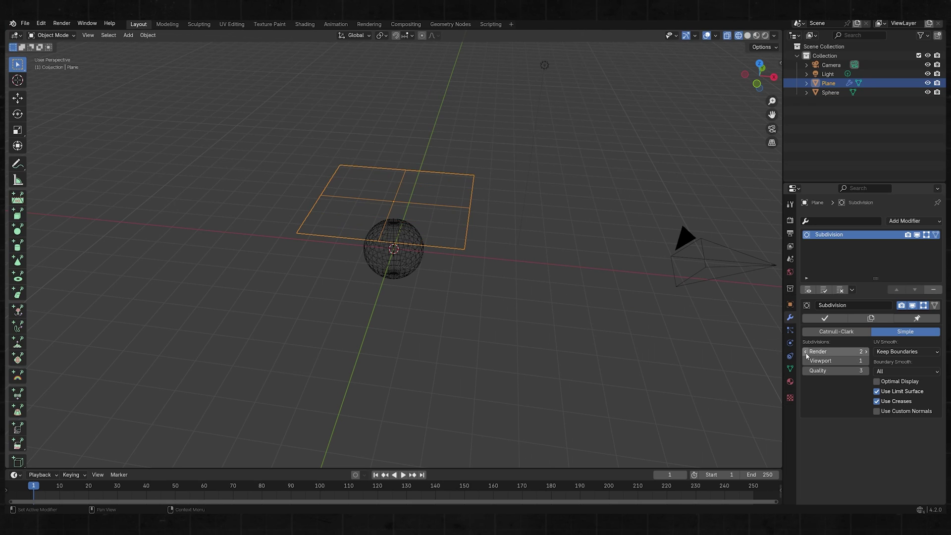
pyautogui.moveTo(867, 364); pyautogui.dragTo(845, 352)
pyautogui.press('z')
pyautogui.click(550, 263)
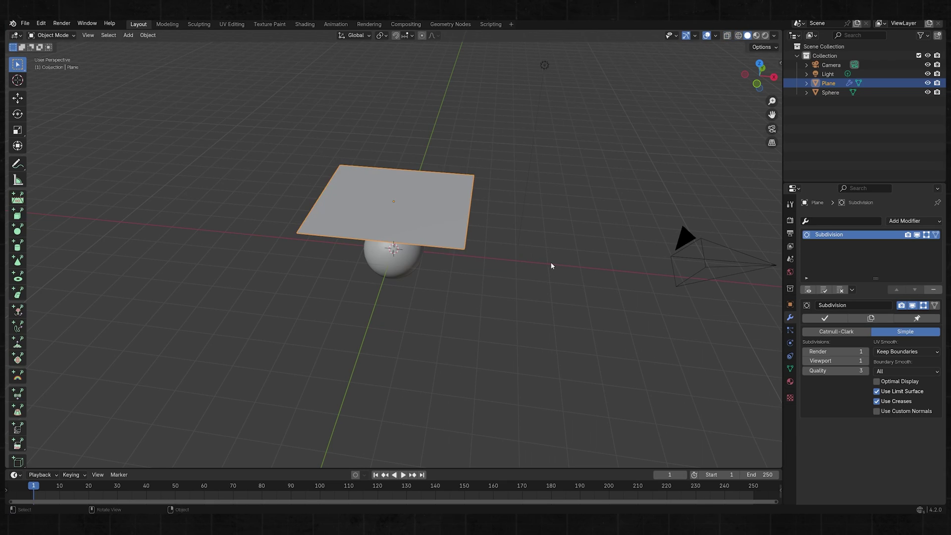
# Add cloth physics to the plane
pyautogui.moveTo(552, 266); pyautogui.dragTo(545, 256, button='middle')
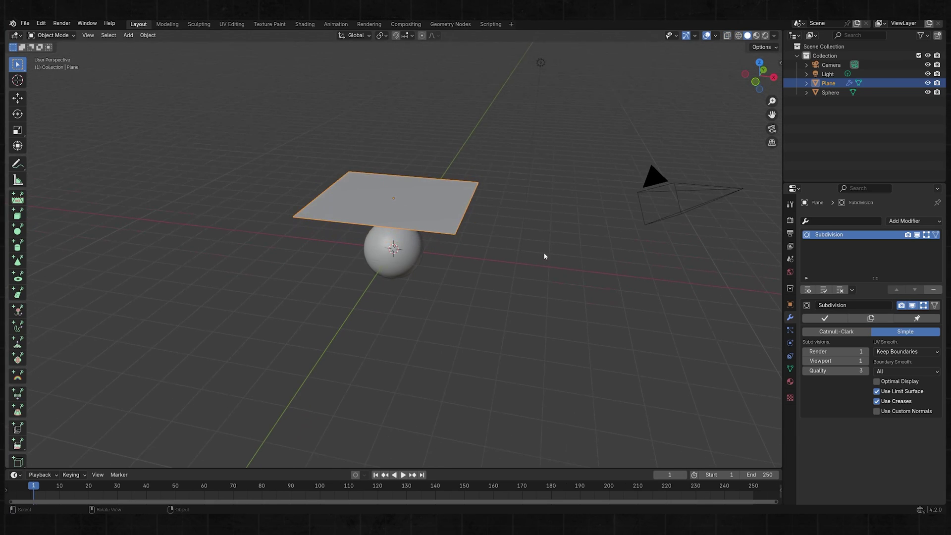
pyautogui.click(791, 330)
pyautogui.click(790, 342)
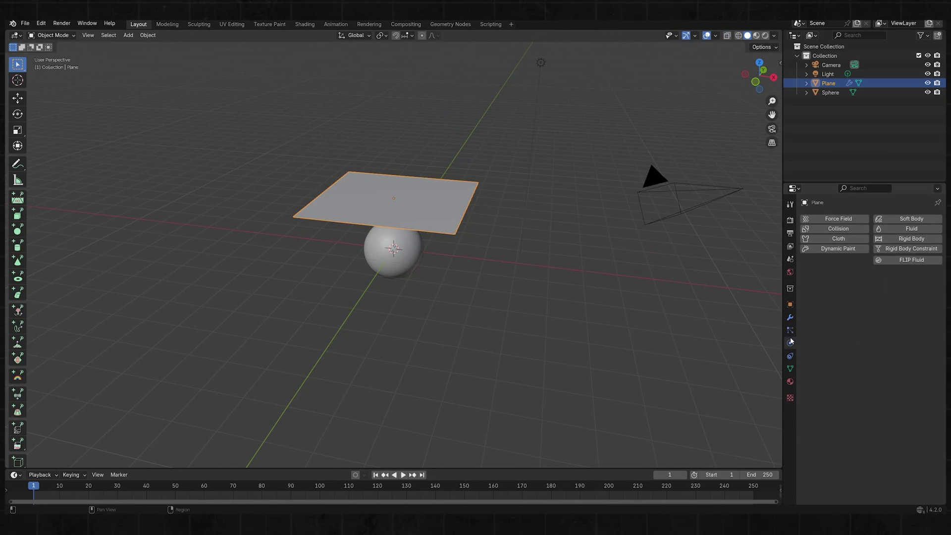
pyautogui.click(812, 240)
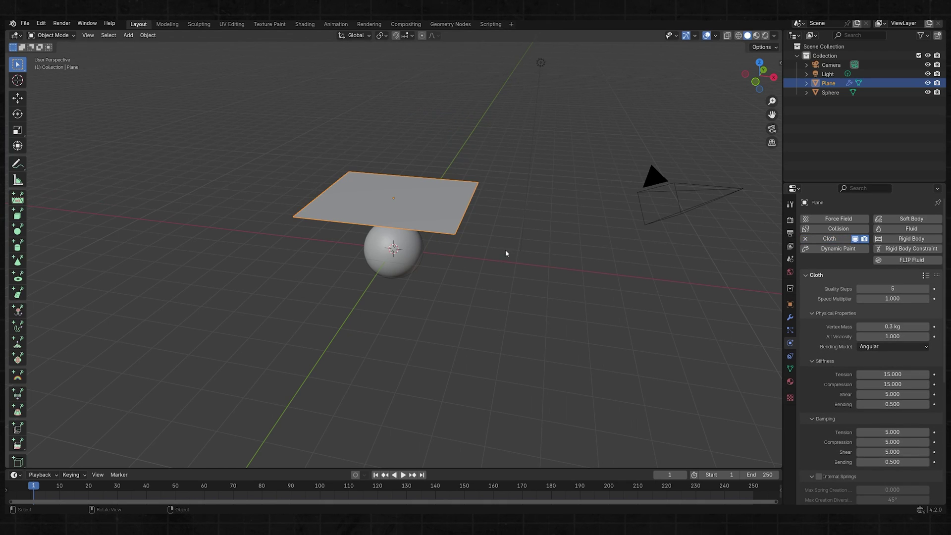
# Add collision physics to the sphere
pyautogui.click(405, 252)
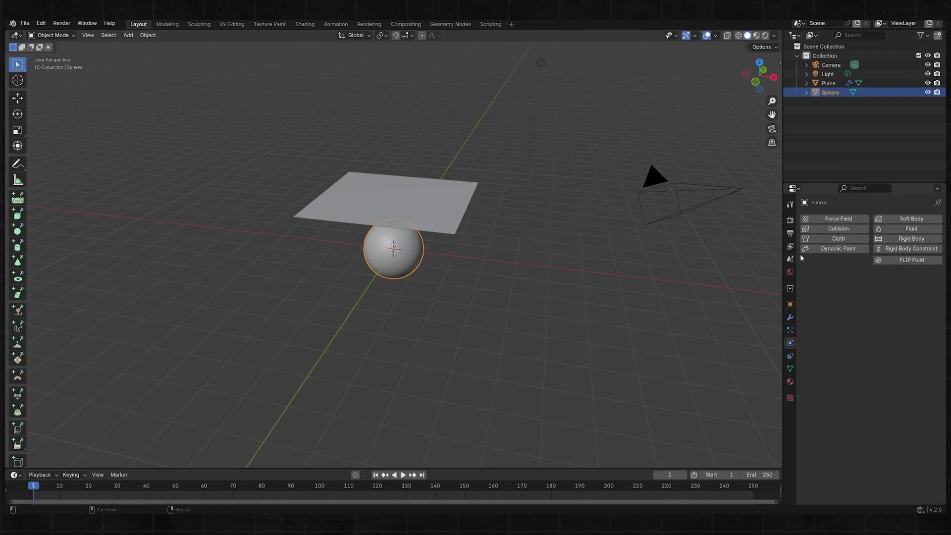
pyautogui.click(819, 228)
pyautogui.moveTo(545, 282); pyautogui.dragTo(373, 454, button='middle')
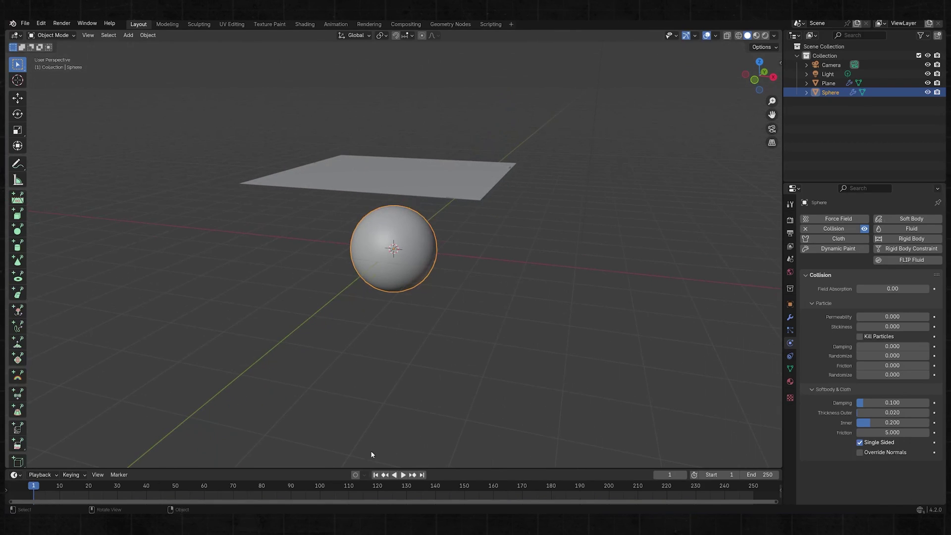
# Play the cloth simulation of the plane falling onto the sphere, stop it, and return to frame 1
pyautogui.click(405, 475)
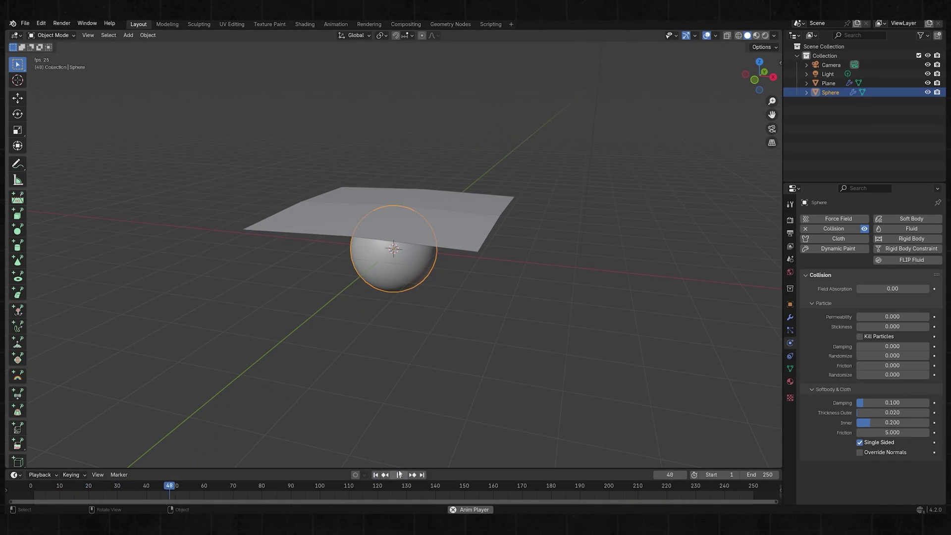
pyautogui.click(399, 475)
pyautogui.hotkey('shift', 'Left')
# Set both the viewport and render levels of the plane's Subdivision modifier to 5
pyautogui.click(436, 188)
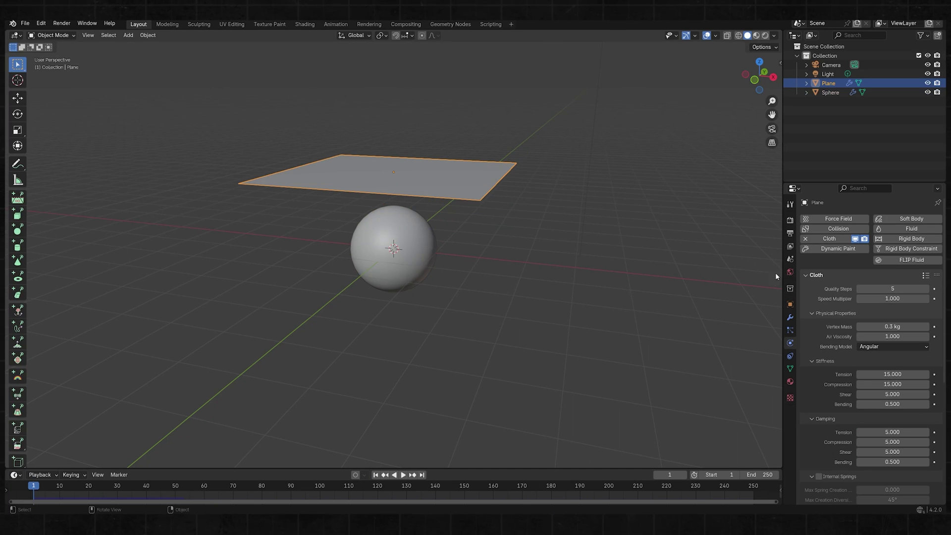
pyautogui.click(790, 317)
pyautogui.click(842, 235)
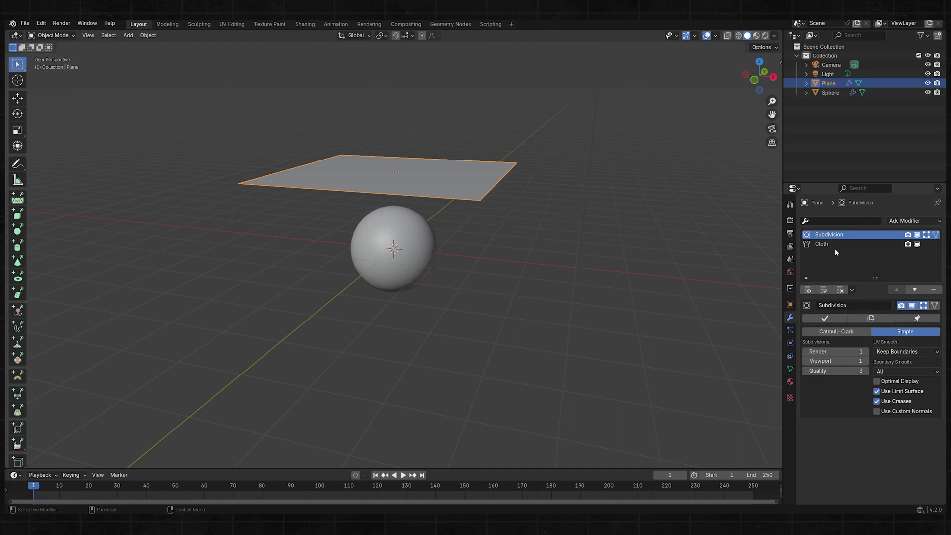
pyautogui.click(866, 361)
pyautogui.click(866, 351)
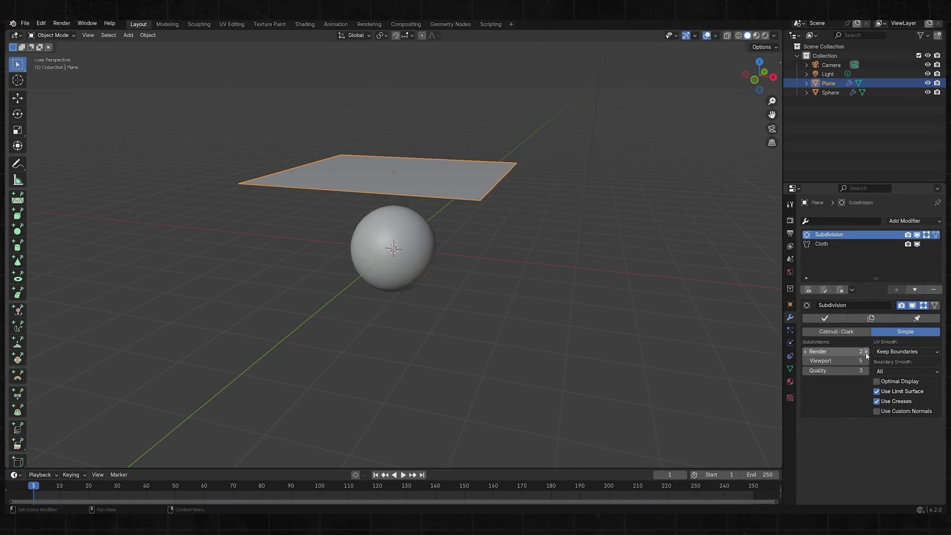
# Play the cloth simulation to frame 127 and inspect the draped cloth and the sphere closely from underneath
pyautogui.click(402, 475)
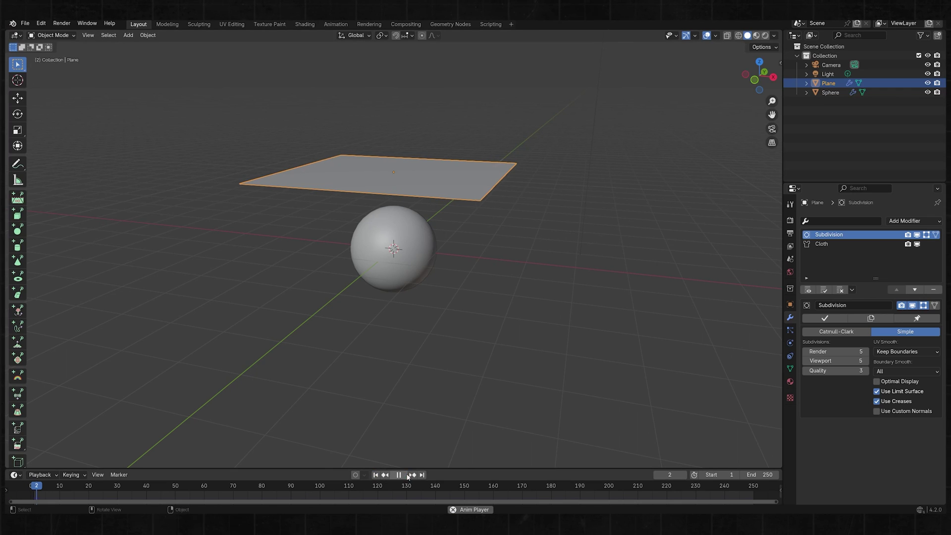
pyautogui.scroll(3, 406, 420)
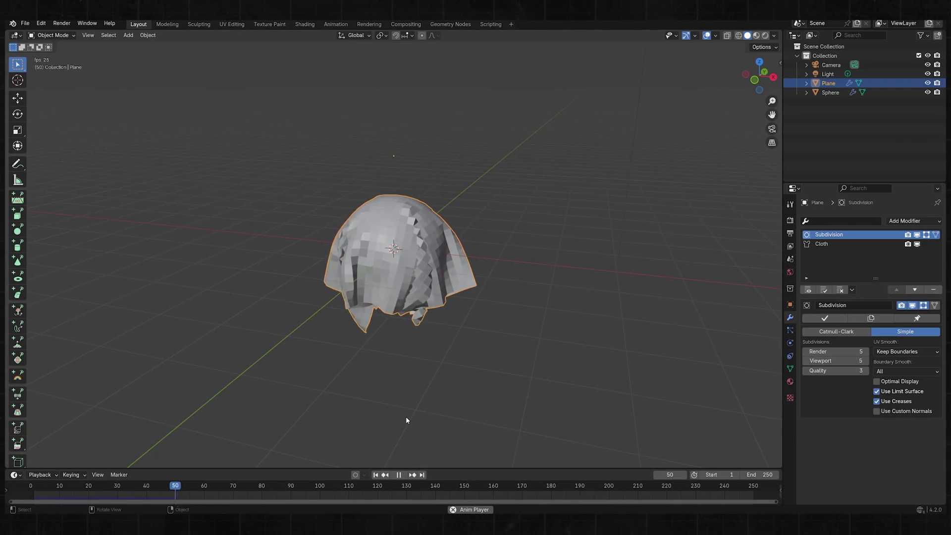
pyautogui.scroll(3, 393, 421)
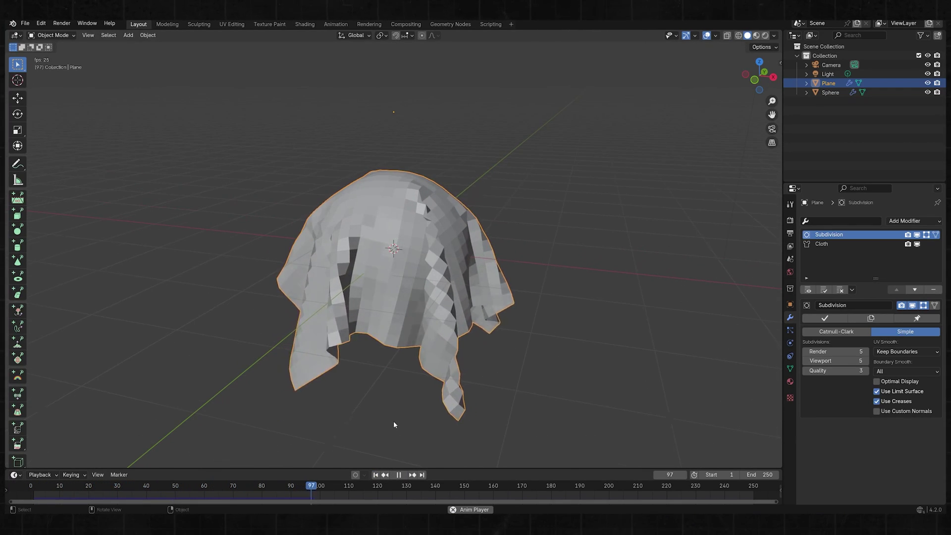
pyautogui.click(399, 474)
pyautogui.moveTo(395, 424); pyautogui.dragTo(420, 332, button='middle')
pyautogui.scroll(4, 376, 317)
pyautogui.scroll(2, 384, 315)
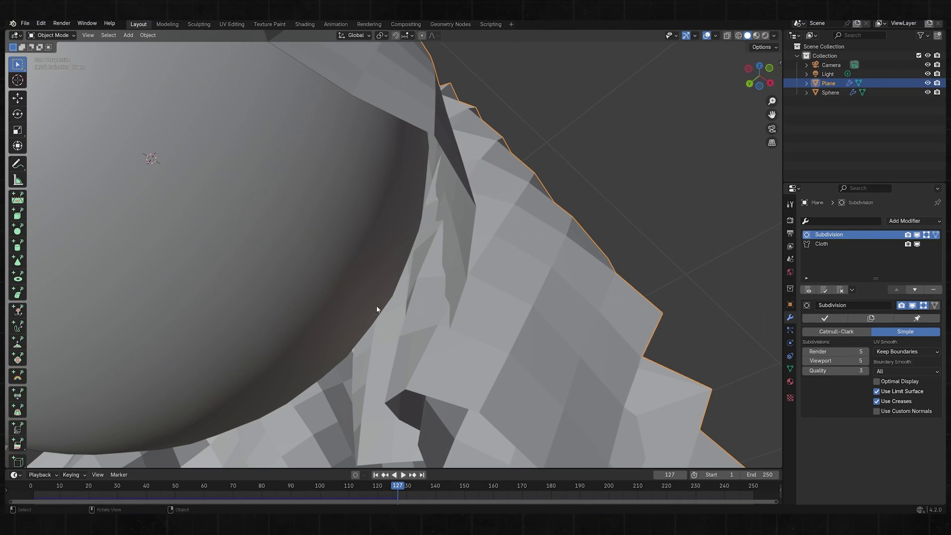
# Enable self collisions in the plane's cloth physics collision settings
pyautogui.scroll(-5, 393, 275)
pyautogui.moveTo(397, 277); pyautogui.dragTo(348, 341, button='middle')
pyautogui.click(791, 343)
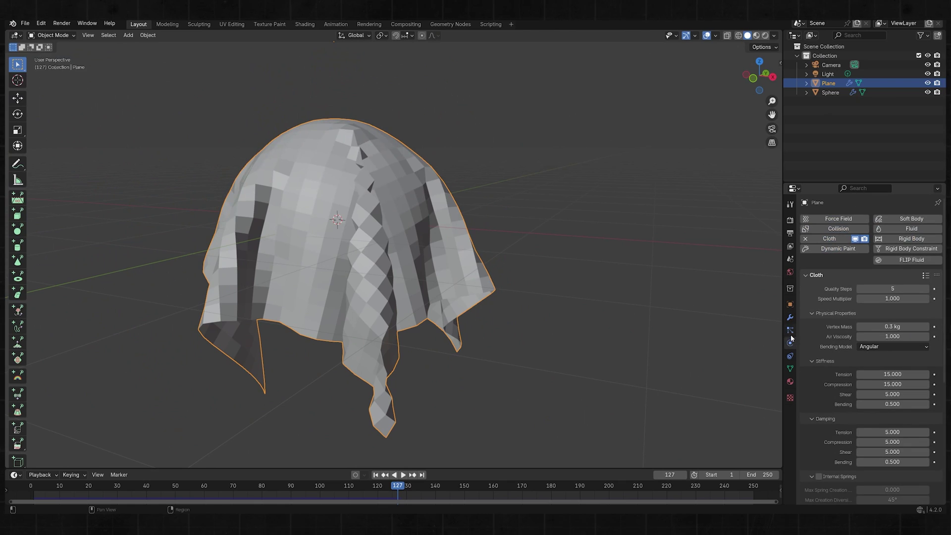
pyautogui.scroll(-10, 809, 337)
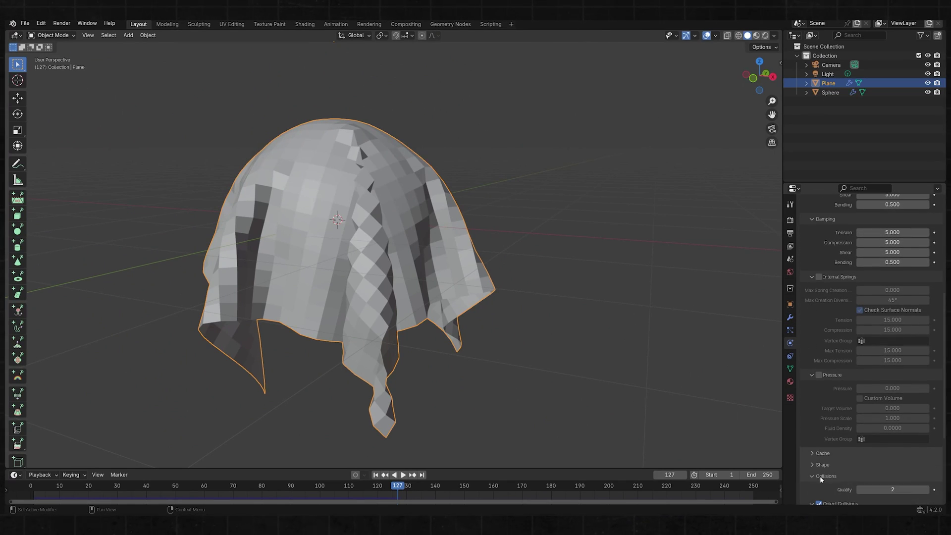
pyautogui.click(823, 475)
pyautogui.scroll(-5, 822, 446)
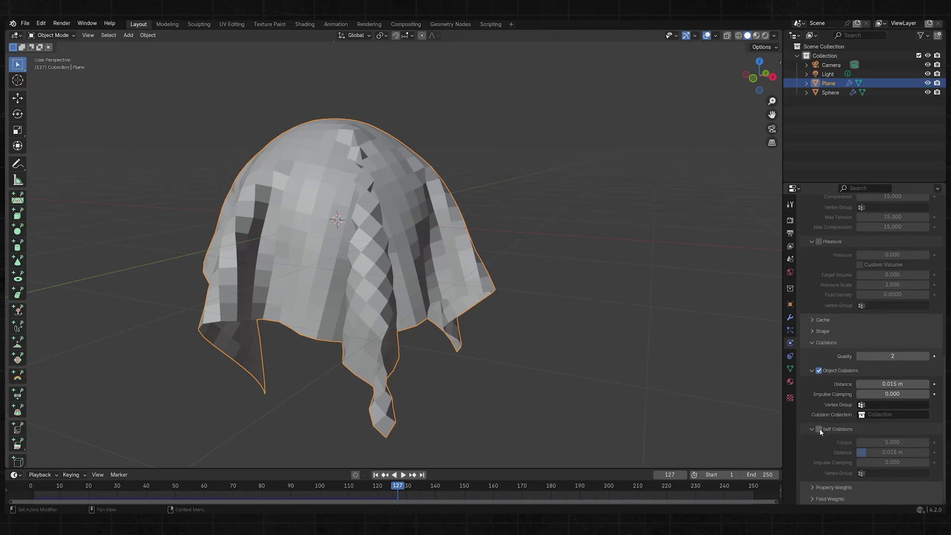
pyautogui.click(820, 429)
# Replay the cloth simulation from frame 1 and stop it at frame 112 with the cloth draped over the sphere
pyautogui.moveTo(614, 347); pyautogui.dragTo(435, 303, button='middle')
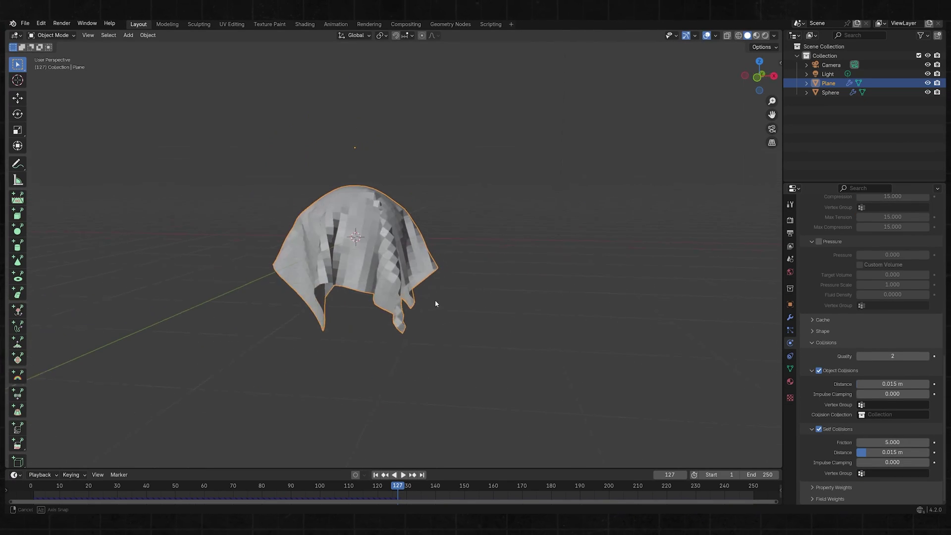
pyautogui.click(383, 475)
pyautogui.moveTo(394, 335); pyautogui.dragTo(393, 448, button='middle')
pyautogui.click(403, 476)
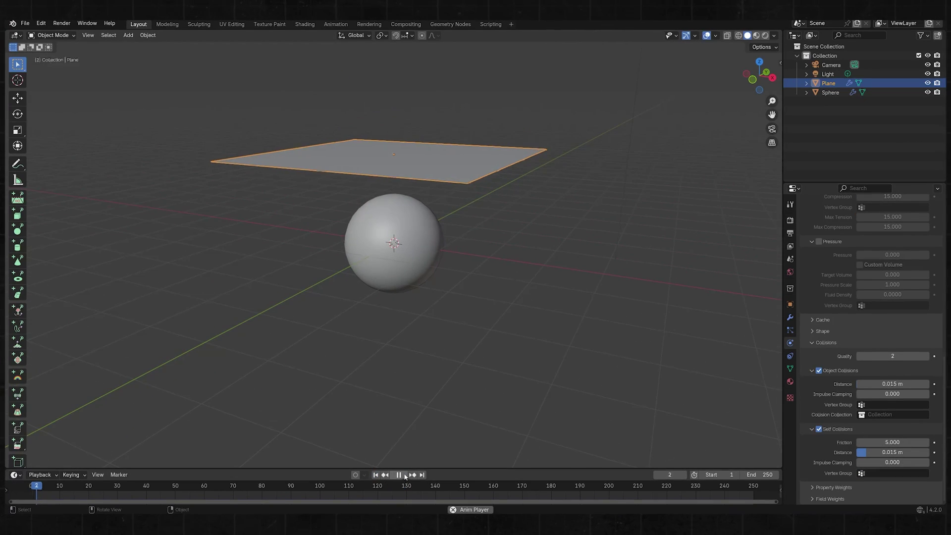
pyautogui.scroll(-3, 414, 362)
pyautogui.scroll(3, 414, 362)
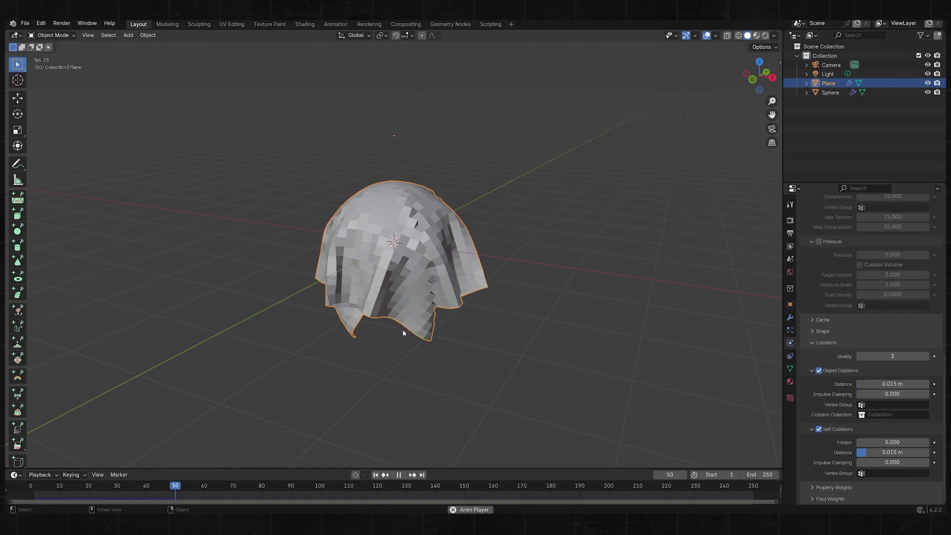
pyautogui.moveTo(415, 401); pyautogui.dragTo(398, 463, button='middle')
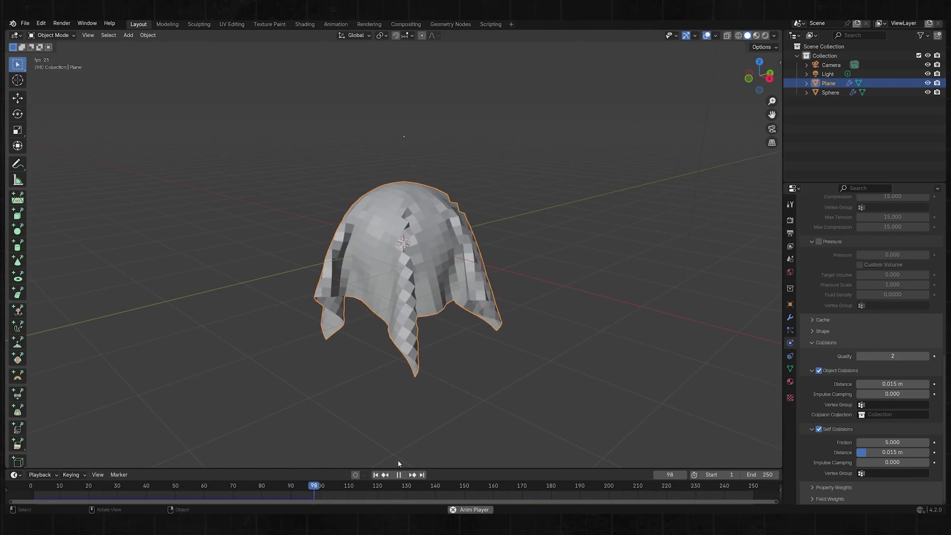
pyautogui.press('space')
pyautogui.scroll(-2, 436, 377)
# Shade the plane smooth and add a second Subdivision Surface modifier after Cloth with viewport level 2
pyautogui.press('F3')
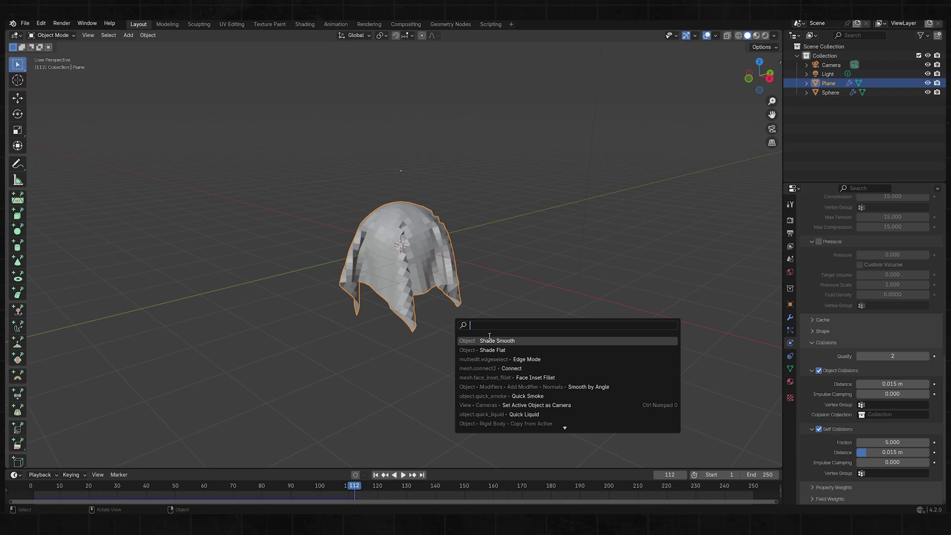
pyautogui.click(489, 341)
pyautogui.click(791, 318)
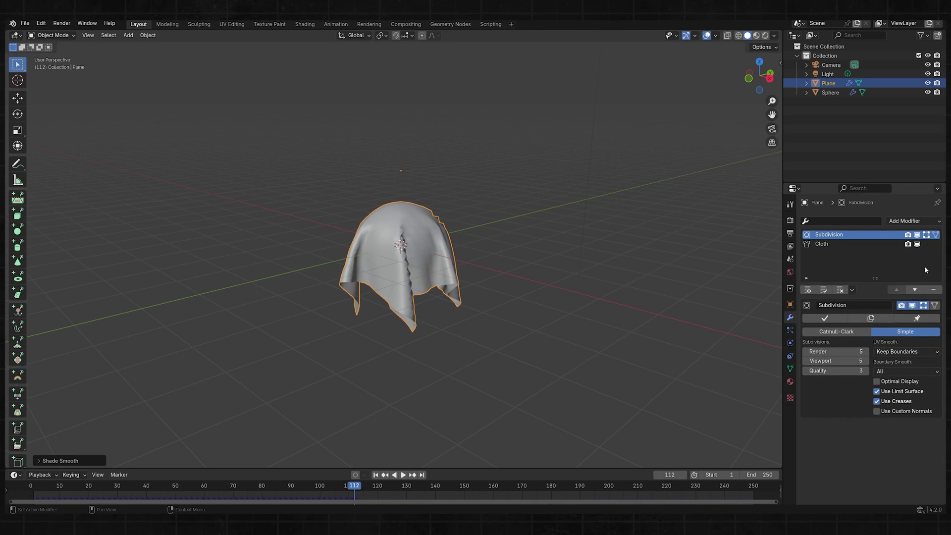
pyautogui.click(907, 220)
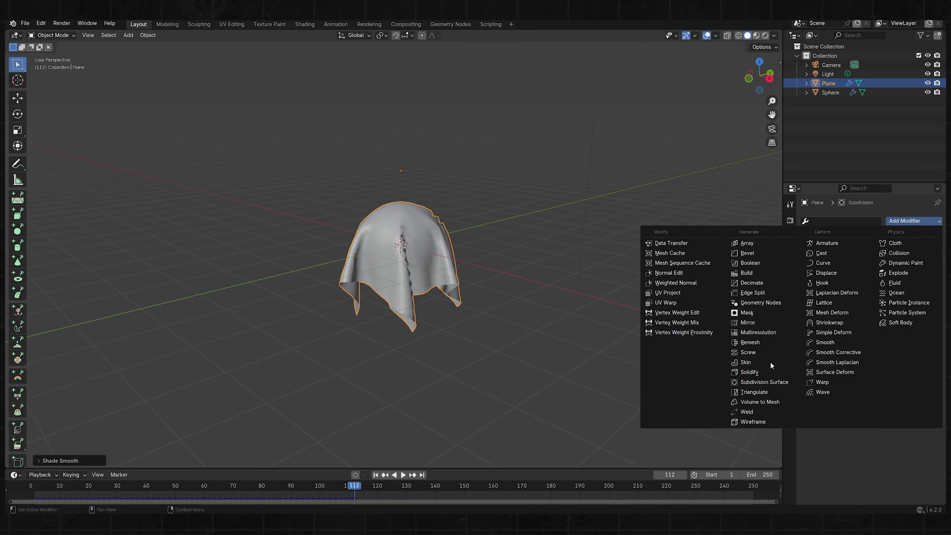
pyautogui.click(765, 382)
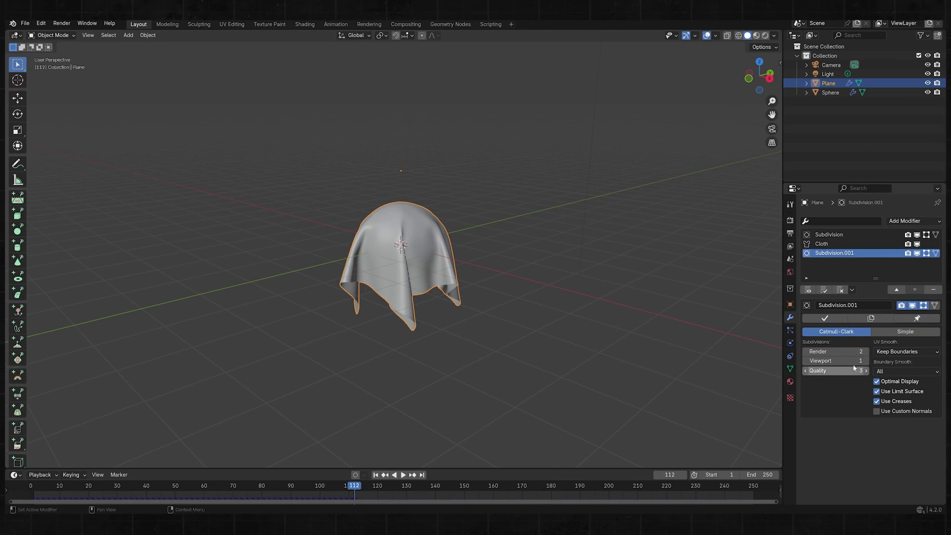
pyautogui.moveTo(718, 322); pyautogui.dragTo(435, 308, button='middle')
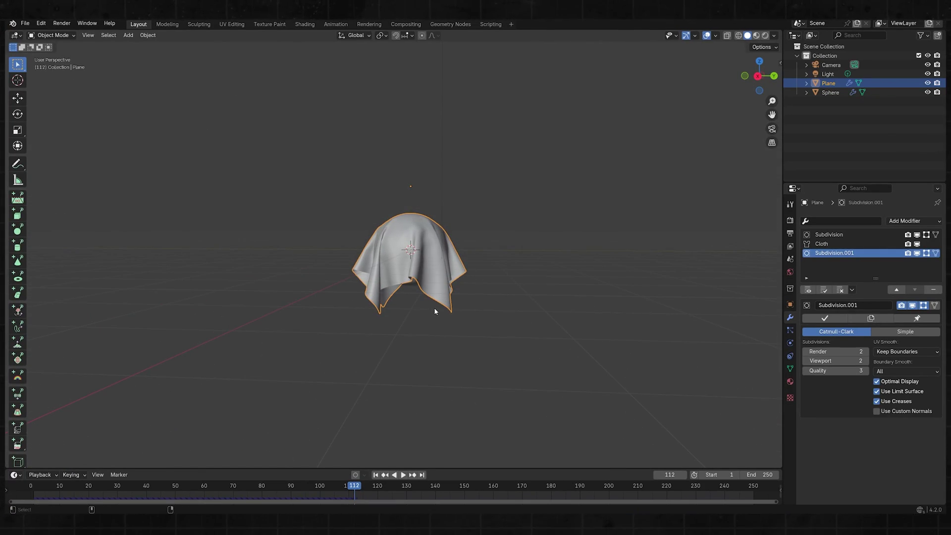
# Align the camera to the current view, centre it on the draped cloth, and draw a render region around its frame
pyautogui.press('KP_0')
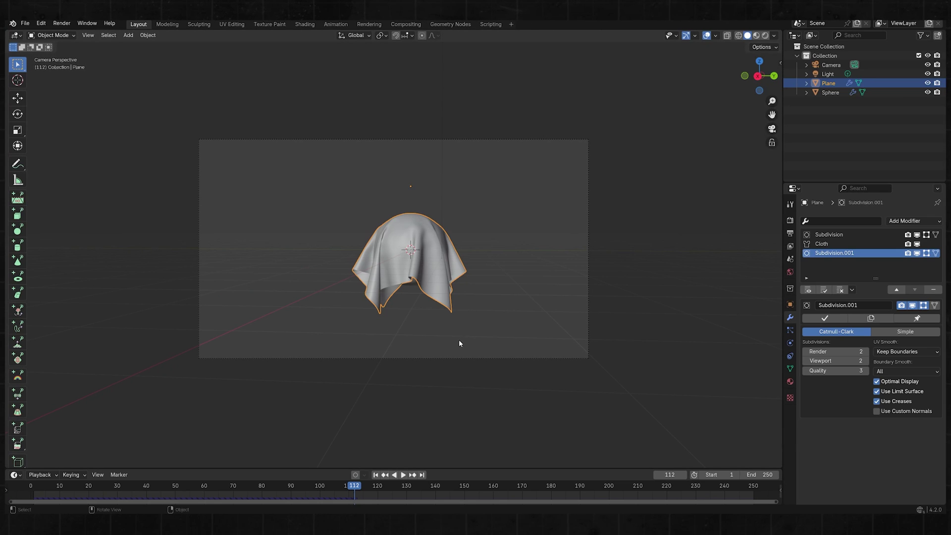
pyautogui.click(450, 358)
pyautogui.press('g')
pyautogui.click(504, 345)
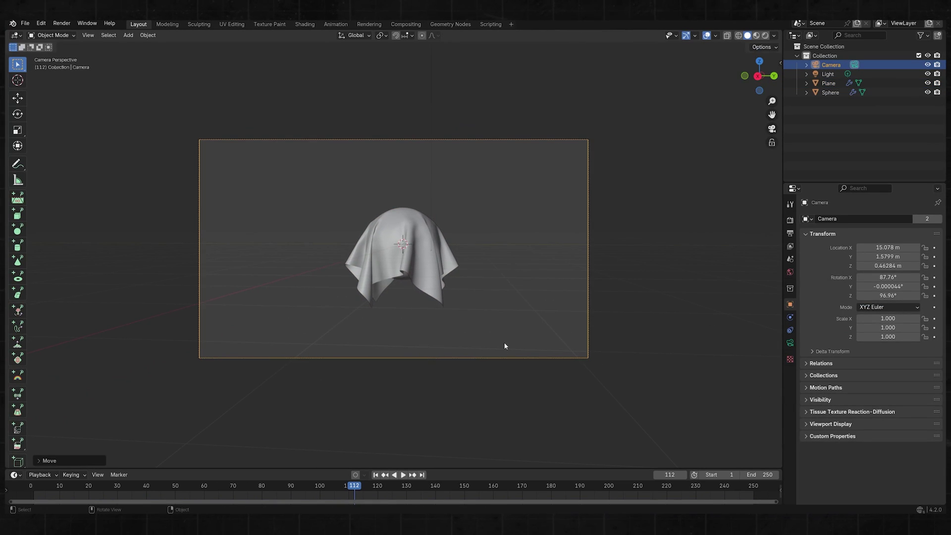
pyautogui.moveTo(631, 122); pyautogui.dragTo(194, 394)
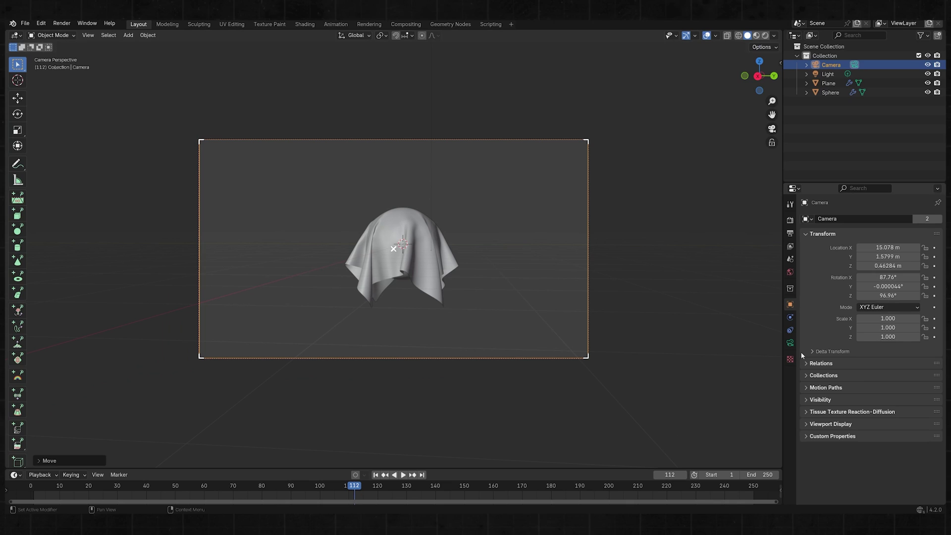
# Set the camera's focal length to 55 mm and recentre the camera on the draped cloth
pyautogui.click(790, 343)
pyautogui.moveTo(901, 260); pyautogui.dragTo(867, 261)
pyautogui.hotkey('shift', '`')
pyautogui.click(393, 249)
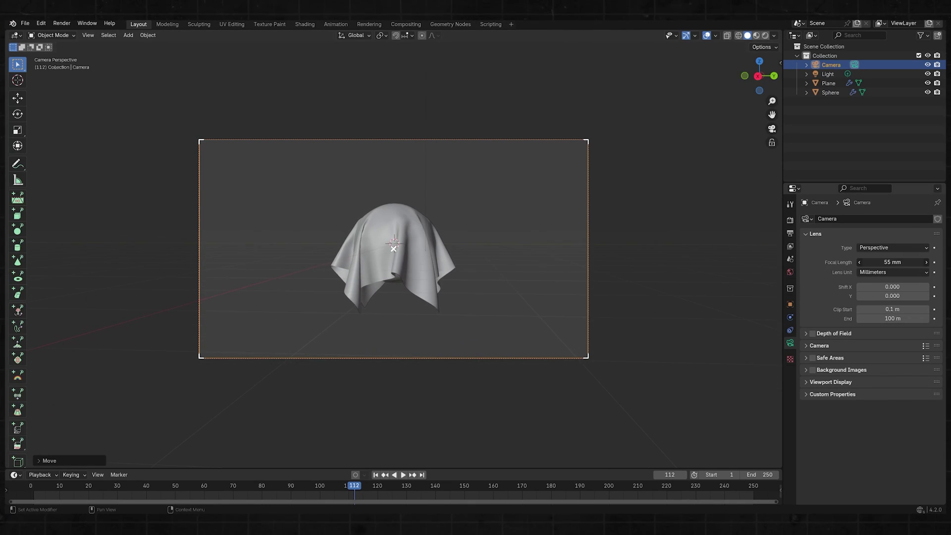
# Set the output resolution to 1080 px wide by 1920 px high
pyautogui.click(791, 233)
pyautogui.click(899, 240)
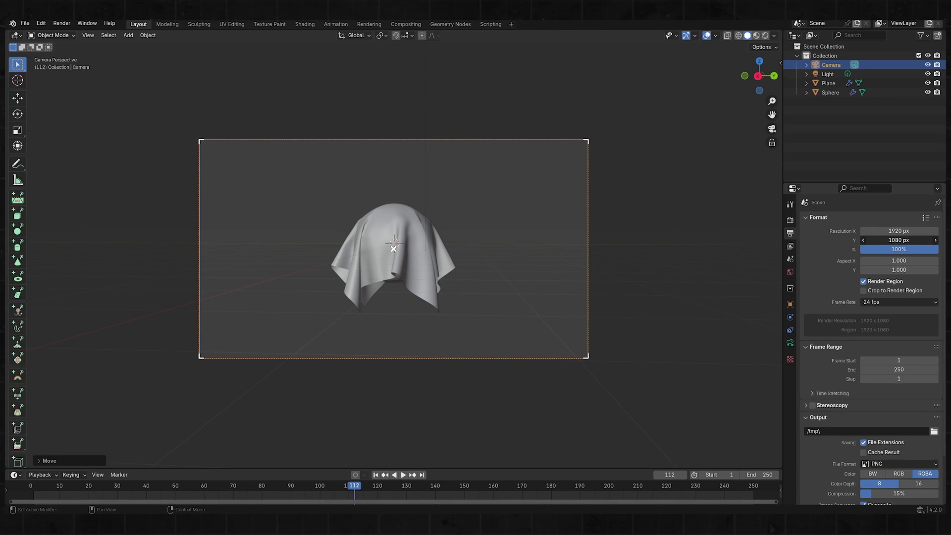
pyautogui.press('Return')
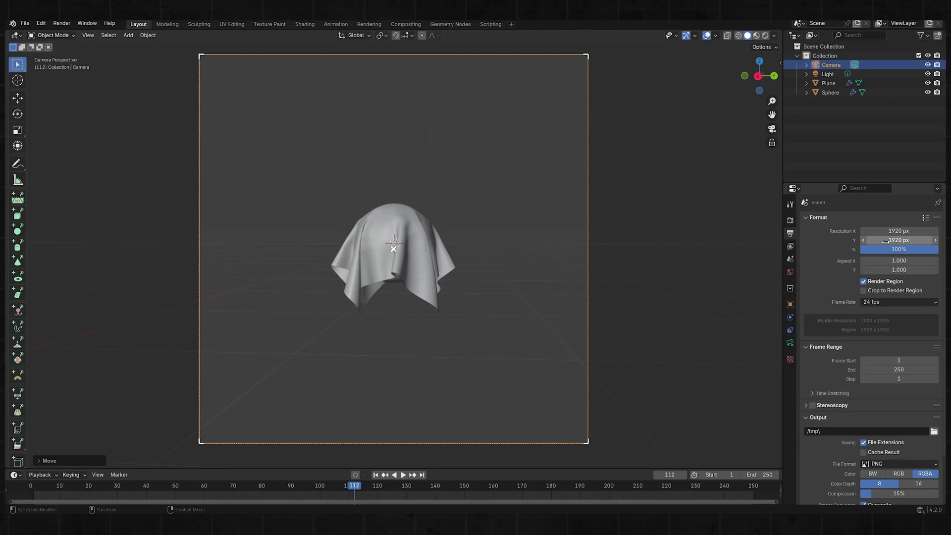
pyautogui.click(890, 232)
pyautogui.write('1080')
pyautogui.press('Return')
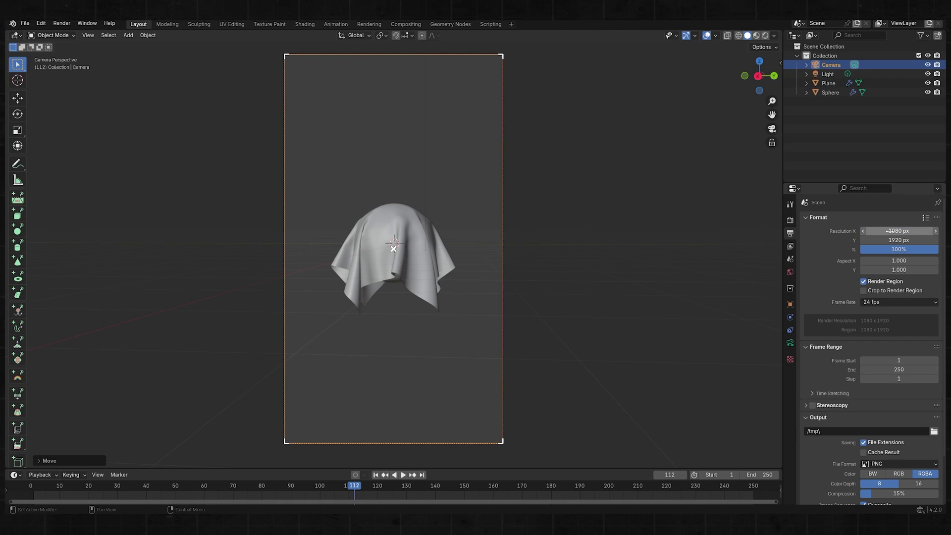
# Redraw the render region to cover the portrait camera frame
pyautogui.scroll(-3, 490, 224)
pyautogui.hotkey('ctrl', 'b')
pyautogui.moveTo(302, 79); pyautogui.dragTo(502, 416)
# Switch the viewport to rendered shading and set the render engine to Cycles using GPU Compute
pyautogui.click(765, 36)
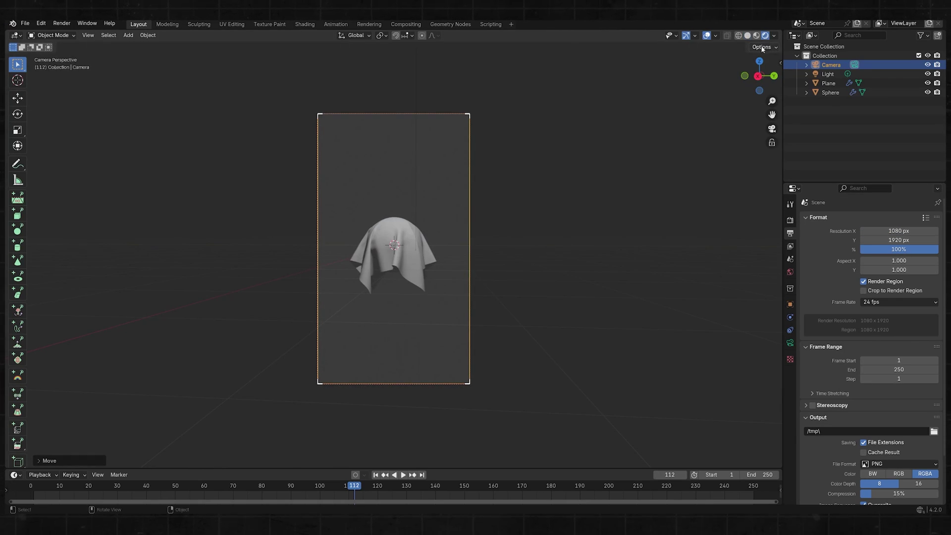
pyautogui.click(790, 220)
pyautogui.click(902, 218)
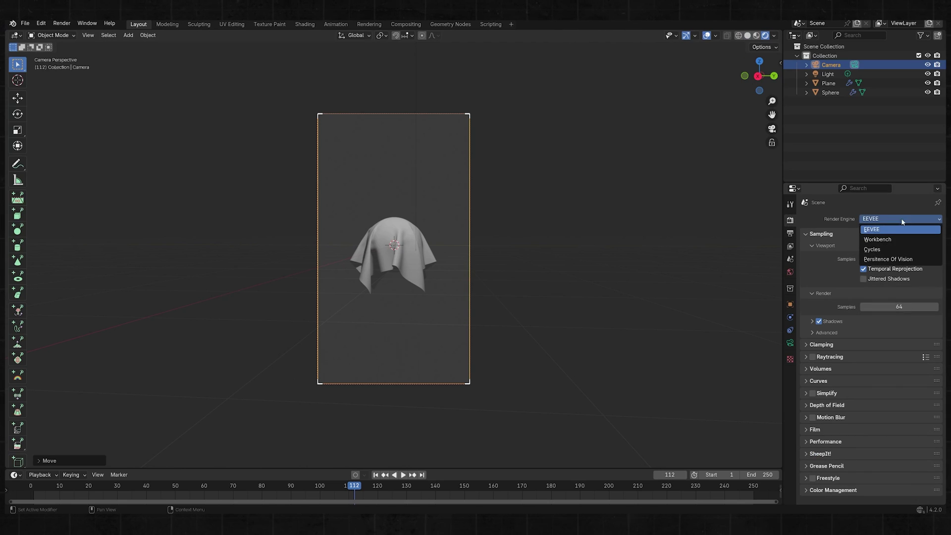
pyautogui.click(885, 250)
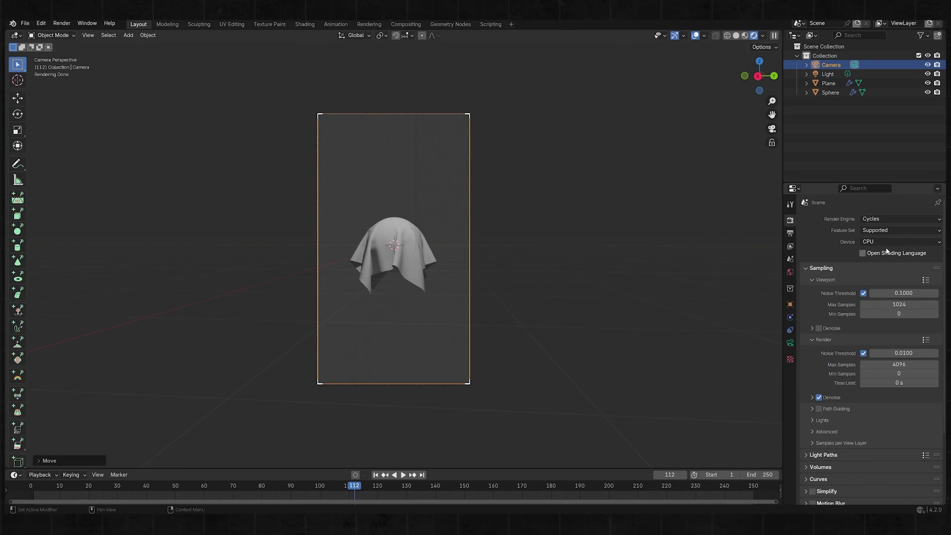
pyautogui.click(884, 242)
pyautogui.click(881, 263)
# Delete the existing light above the camera frame
pyautogui.scroll(-3, 413, 185)
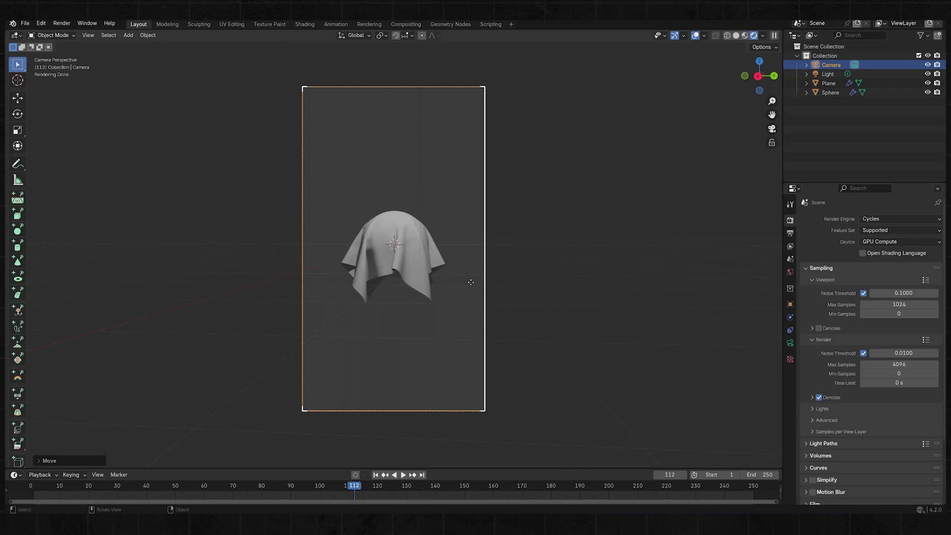
pyautogui.click(406, 118)
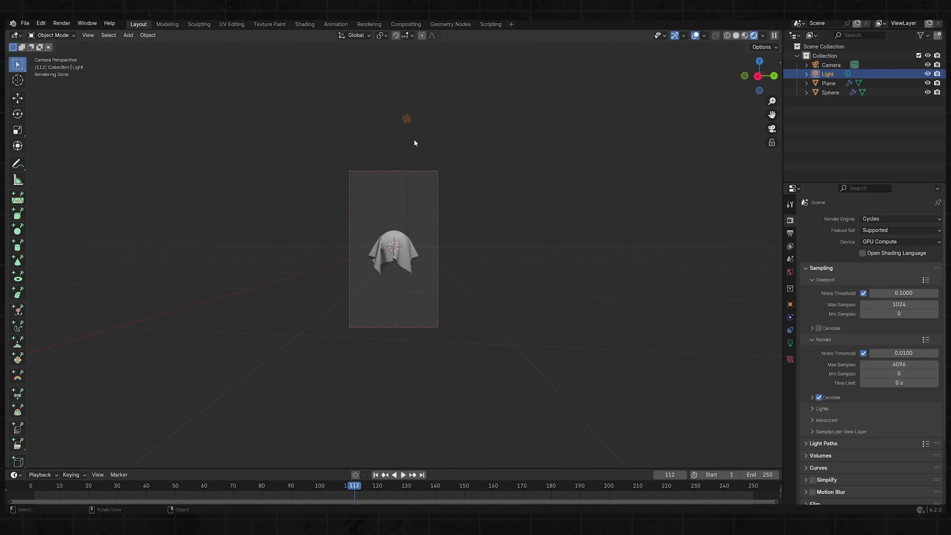
pyautogui.press('Delete')
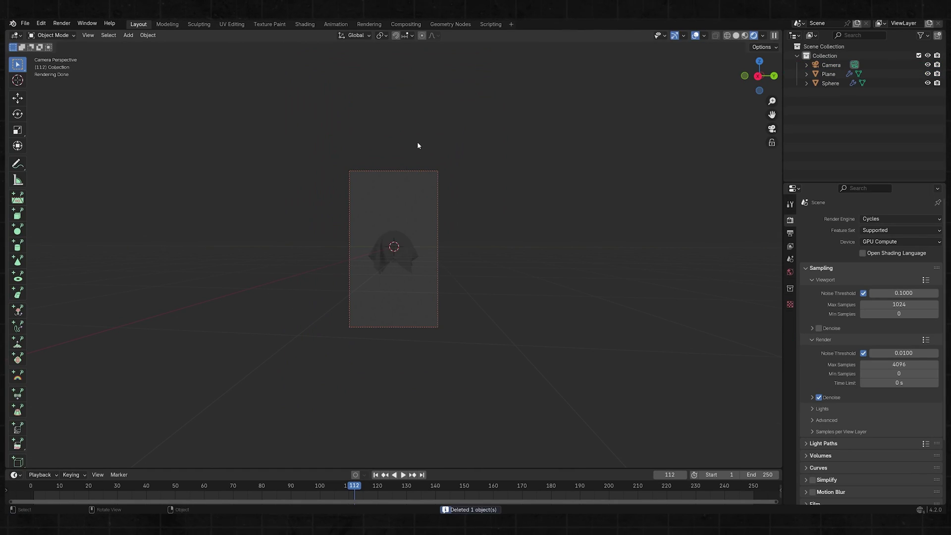
# Add an area light, place it above and to one side of the cloth, and rotate it to aim at the cloth
pyautogui.scroll(3, 417, 145)
pyautogui.hotkey('shift', 'a')
pyautogui.moveTo(415, 161)
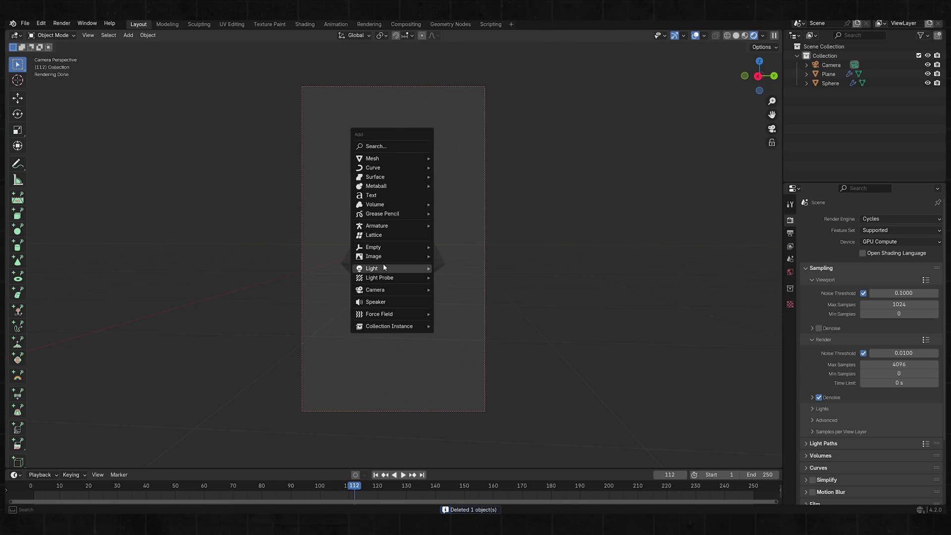
pyautogui.moveTo(382, 268)
pyautogui.click(452, 298)
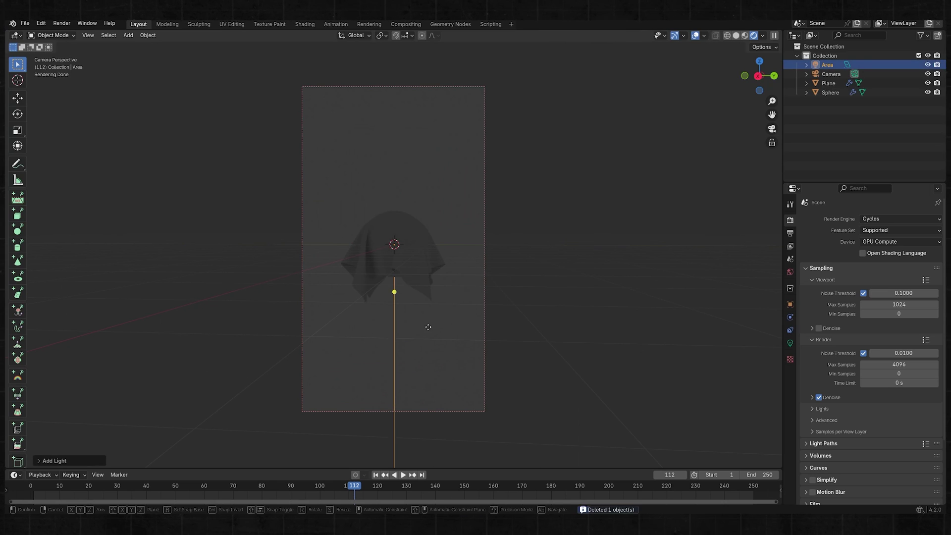
pyautogui.press('g')
pyautogui.click(550, 263)
pyautogui.press('r')
pyautogui.click(400, 400)
pyautogui.press('g')
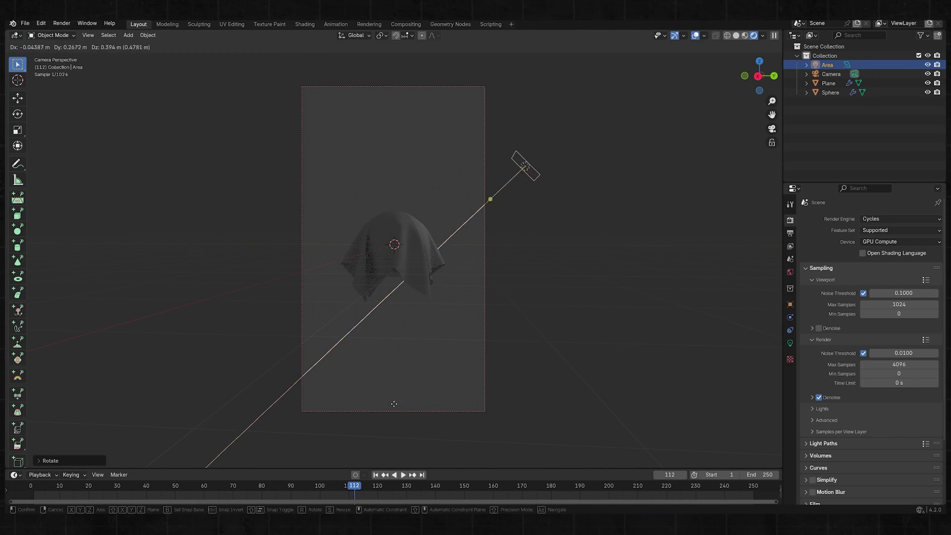
pyautogui.click(418, 389)
# Set the area light's power to 1000 W and its size to 6.07 m, and move it farther from the cloth
pyautogui.scroll(-3, 446, 382)
pyautogui.click(790, 343)
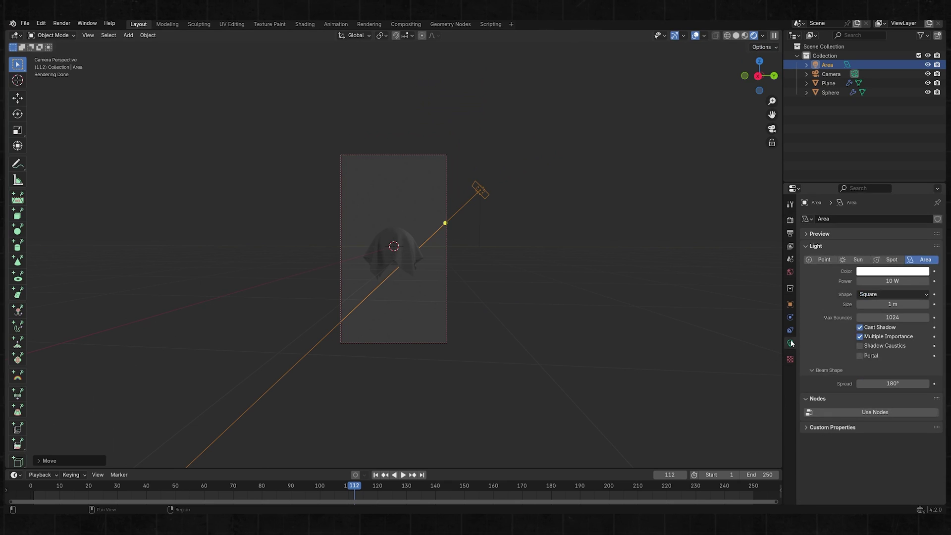
pyautogui.moveTo(877, 281)
pyautogui.mouseDown()
pyautogui.moveTo(891, 281)
pyautogui.moveTo(884, 282)
pyautogui.mouseUp()
pyautogui.click(883, 281)
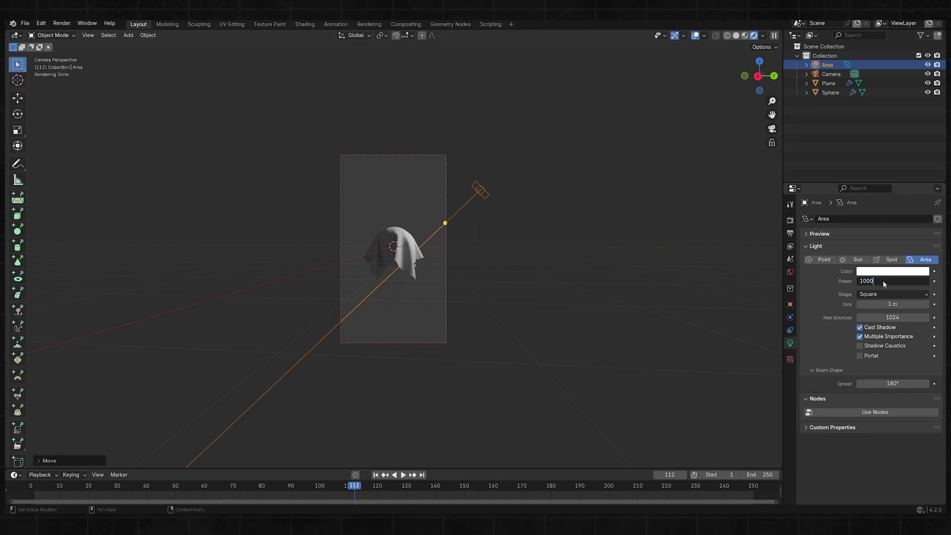
pyautogui.press('Return')
pyautogui.click(884, 280)
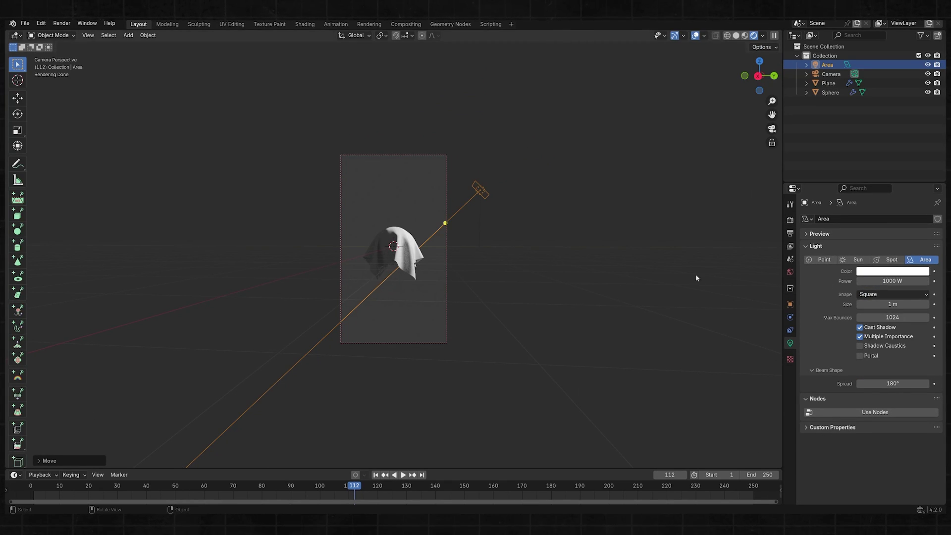
pyautogui.moveTo(870, 303); pyautogui.dragTo(911, 304)
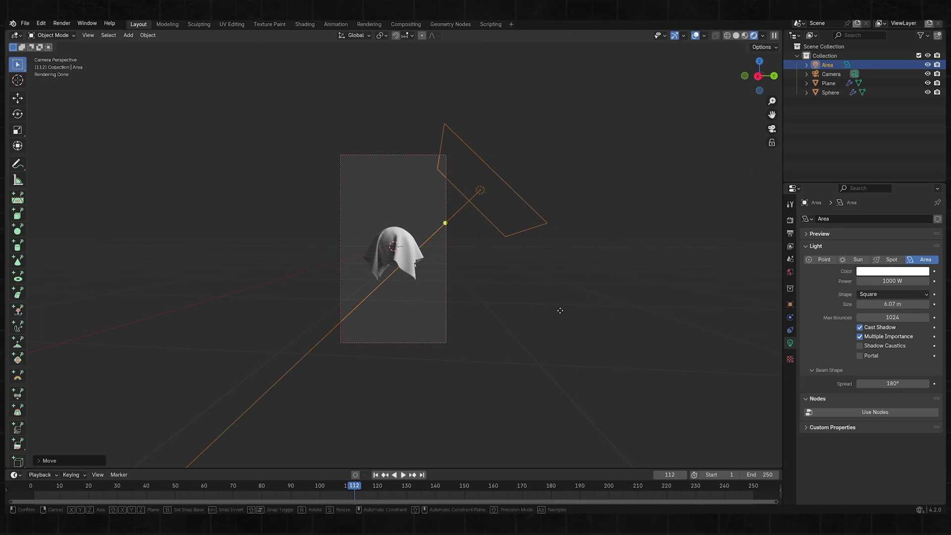
pyautogui.press('g')
pyautogui.click(592, 302)
# Duplicate the area light and position the copy above the opposite side of the cloth, rotated to aim at it
pyautogui.hotkey('shift', 'd')
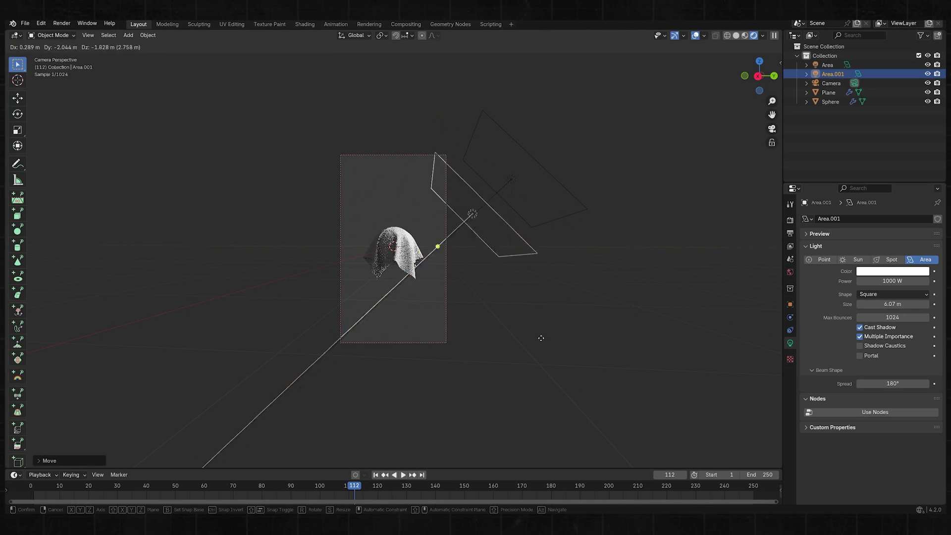
pyautogui.press('r')
pyautogui.press('r')
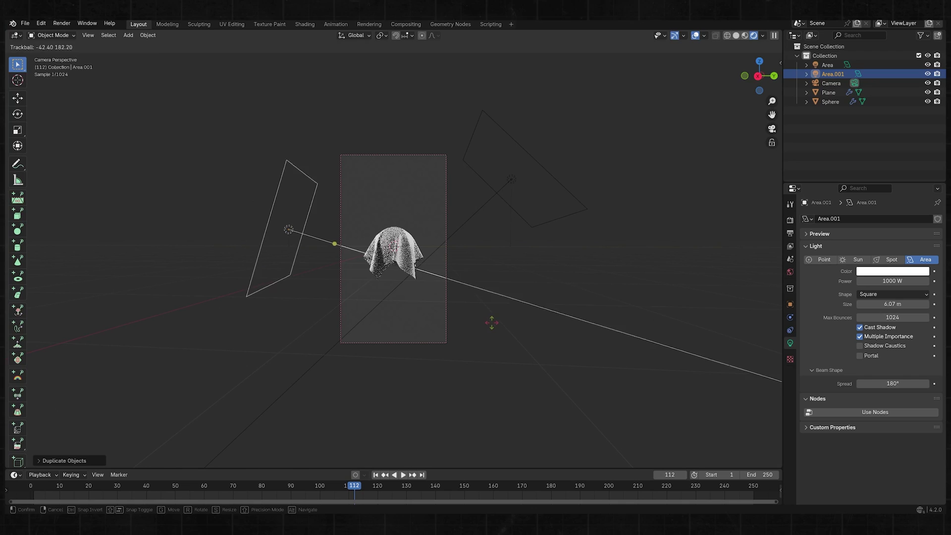
pyautogui.press('Return')
pyautogui.press('g')
pyautogui.click(423, 266)
pyautogui.scroll(-1, 423, 277)
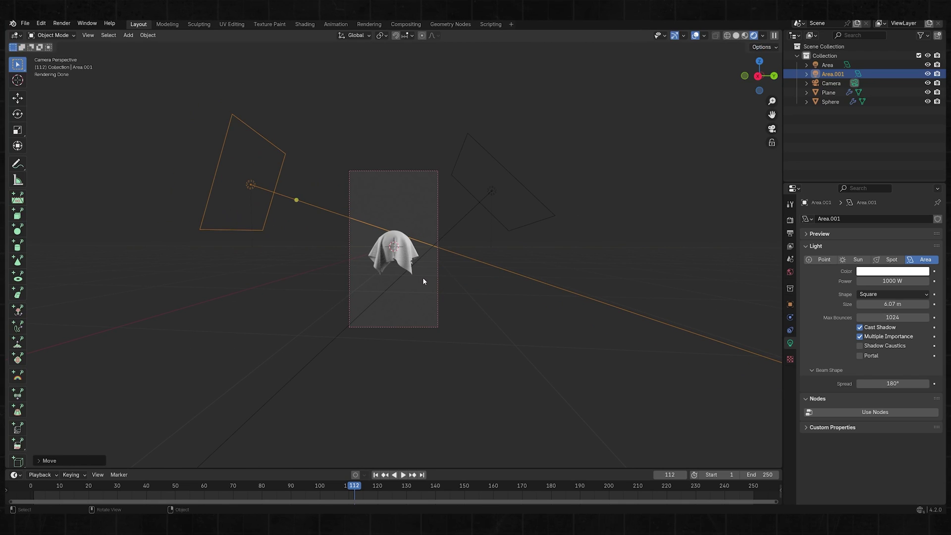
# Duplicate the selected area light, place the copy behind the cloth, and rotate it in the top view to point toward the cloth
pyautogui.press('KP_7')
pyautogui.scroll(-4, 404, 278)
pyautogui.scroll(-2, 404, 299)
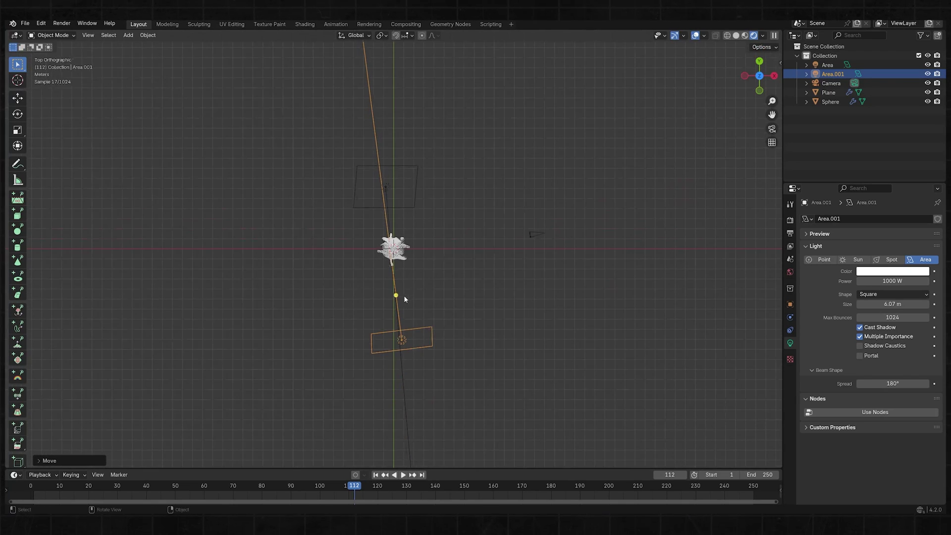
pyautogui.hotkey('shift', 'd')
pyautogui.click(296, 268)
pyautogui.press('r')
pyautogui.click(390, 374)
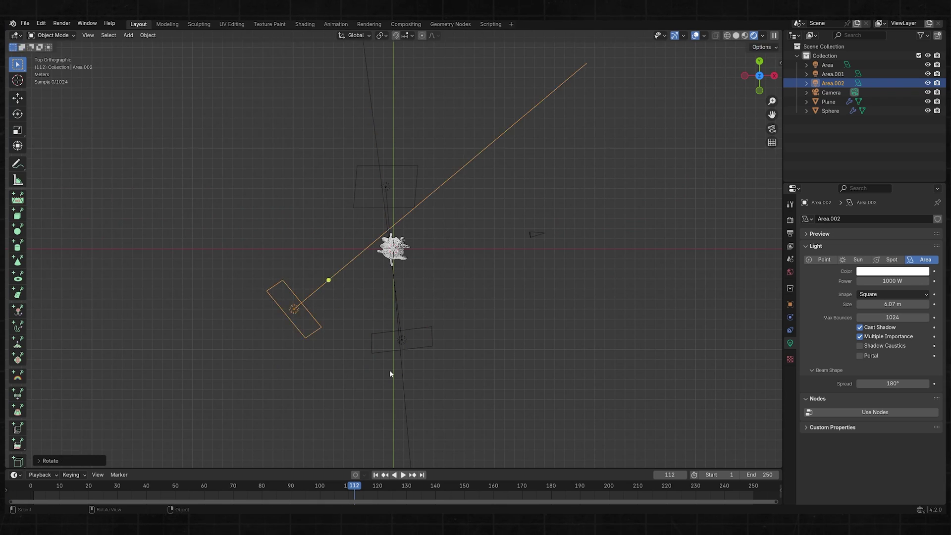
pyautogui.press('g')
pyautogui.click(411, 360)
# Rotate the rear area light freely so it aims at the cloth in the camera view, and adjust its position behind it
pyautogui.press('KP_0')
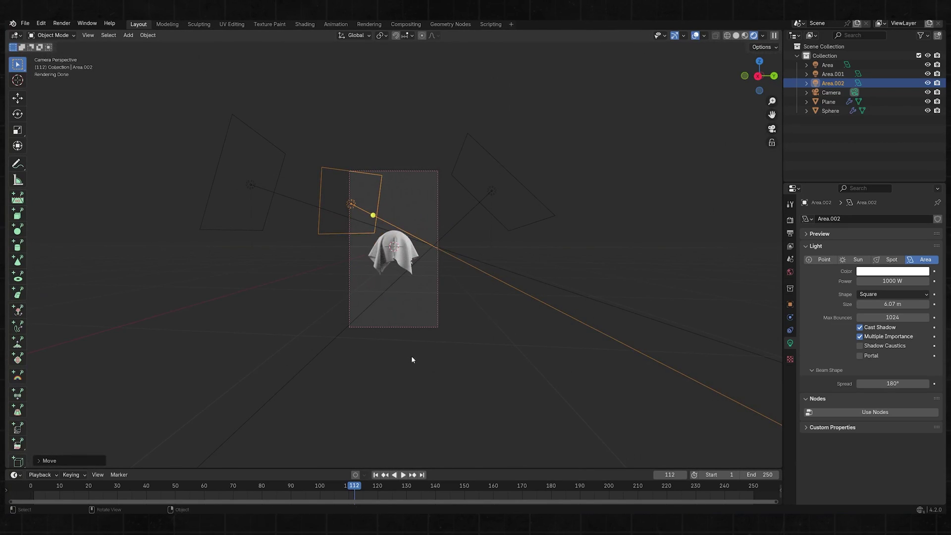
pyautogui.press('r')
pyautogui.press('r')
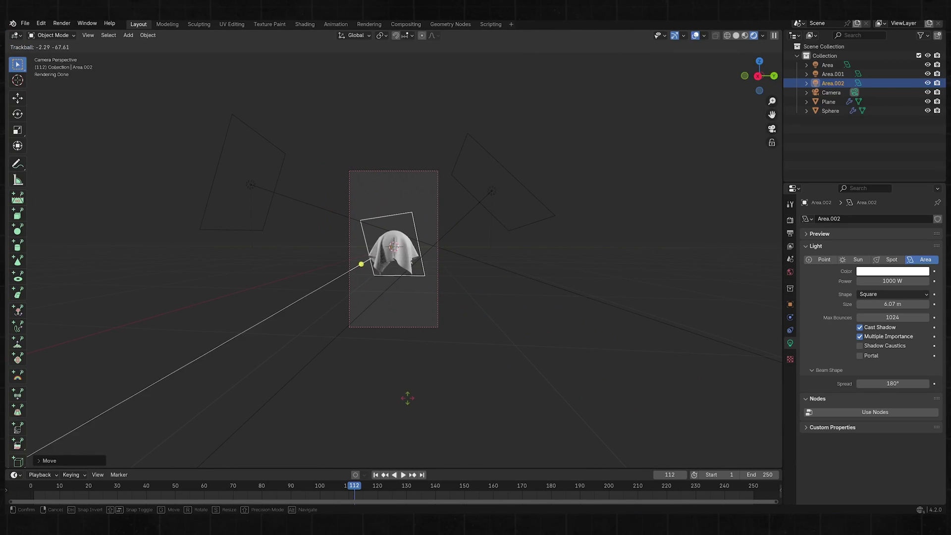
pyautogui.click(435, 396)
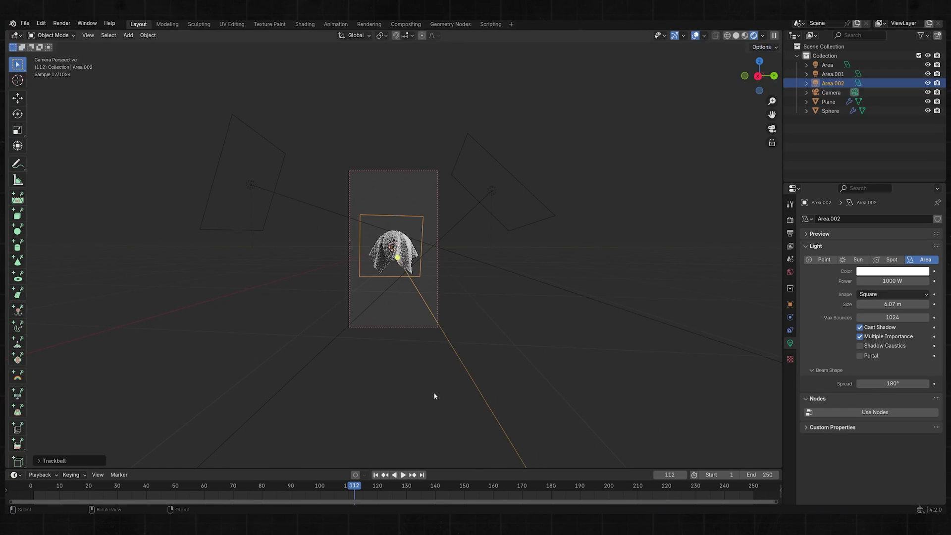
pyautogui.press('g')
pyautogui.click(431, 382)
# Set the rear area light's power to 2000 W
pyautogui.moveTo(431, 382); pyautogui.dragTo(512, 412, button='middle')
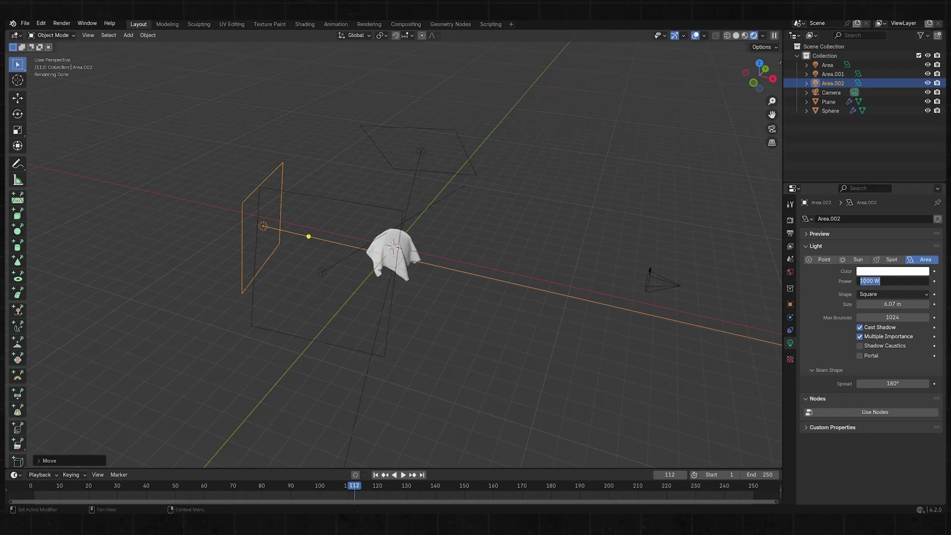
pyautogui.write('2000')
pyautogui.press('Return')
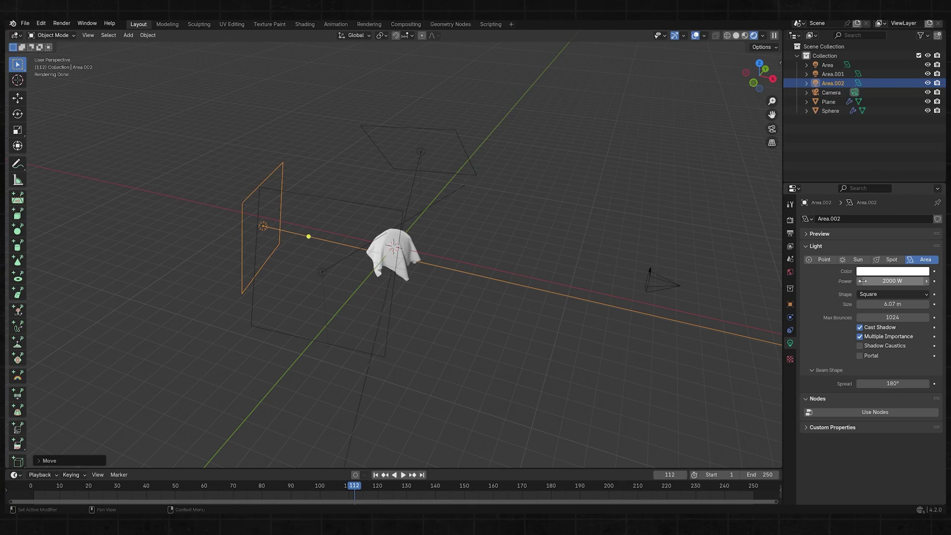
# Move the rear area light closer to the cloth along the X axis, reposition it behind the cloth, and rotate it slightly toward the camera
pyautogui.press('KP_0')
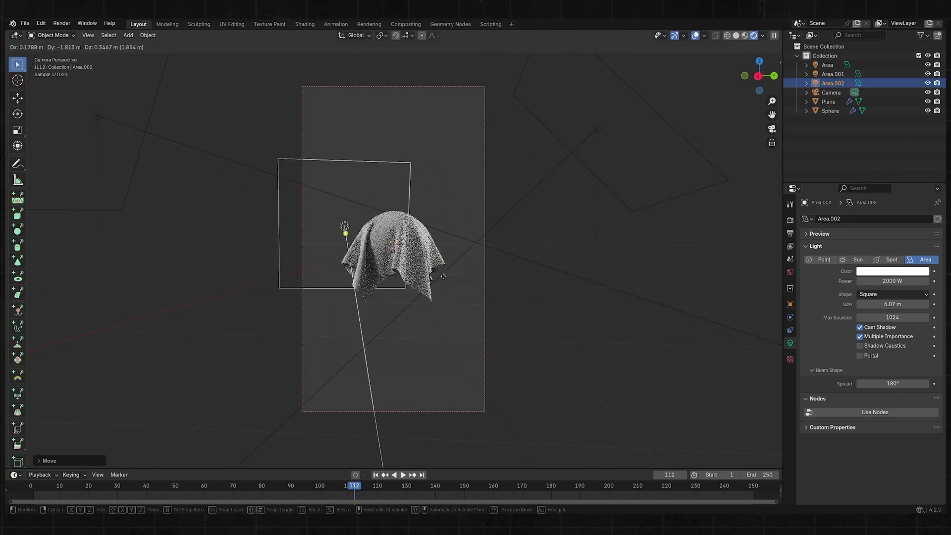
pyautogui.press('g')
pyautogui.press('y')
pyautogui.press('z')
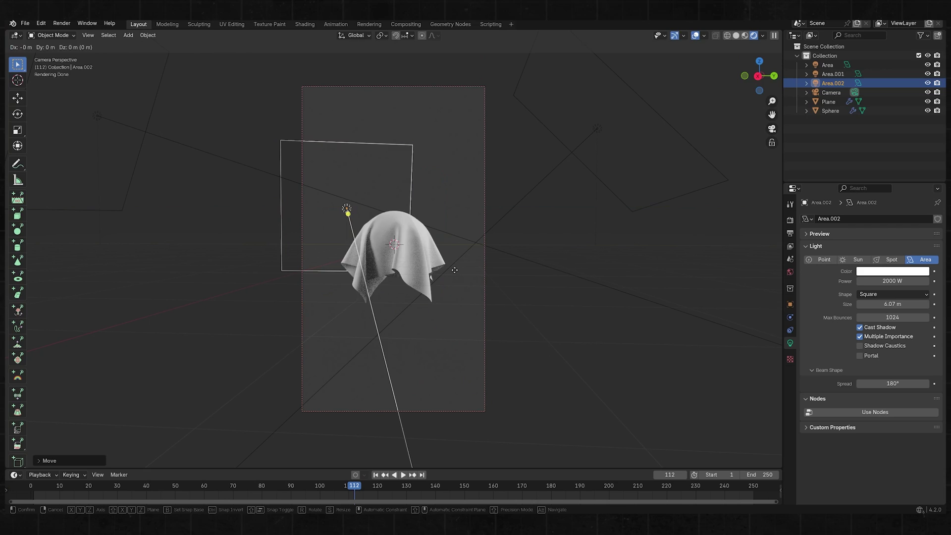
pyautogui.press('x')
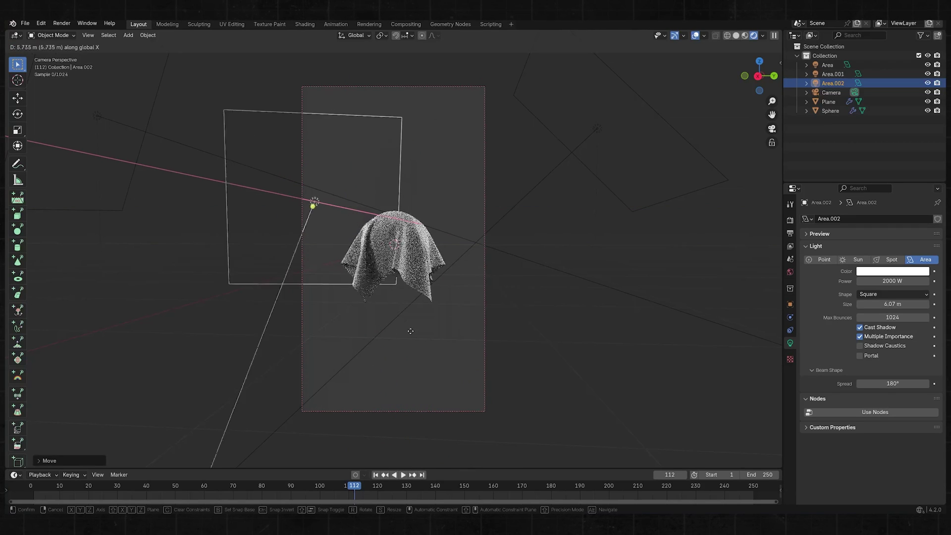
pyautogui.press('x')
pyautogui.press('x')
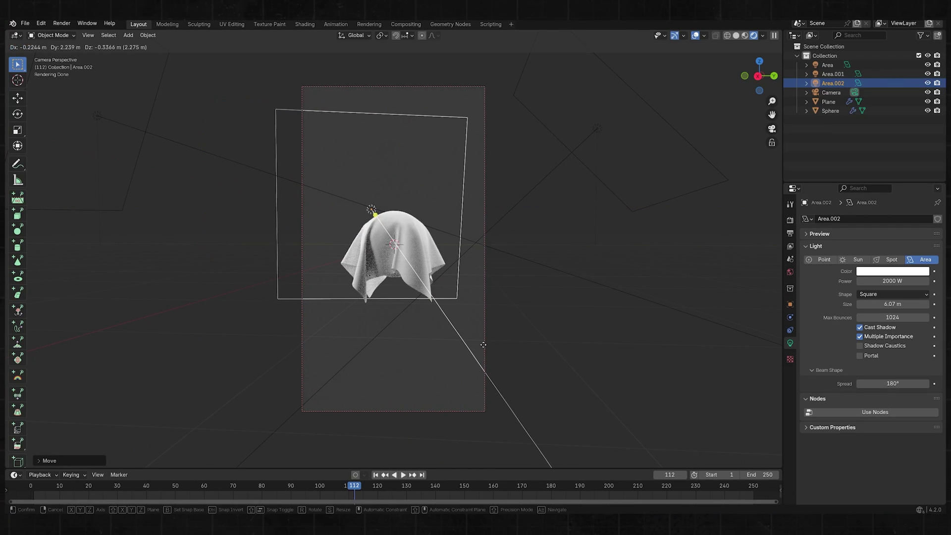
pyautogui.click(440, 329)
pyautogui.press('r')
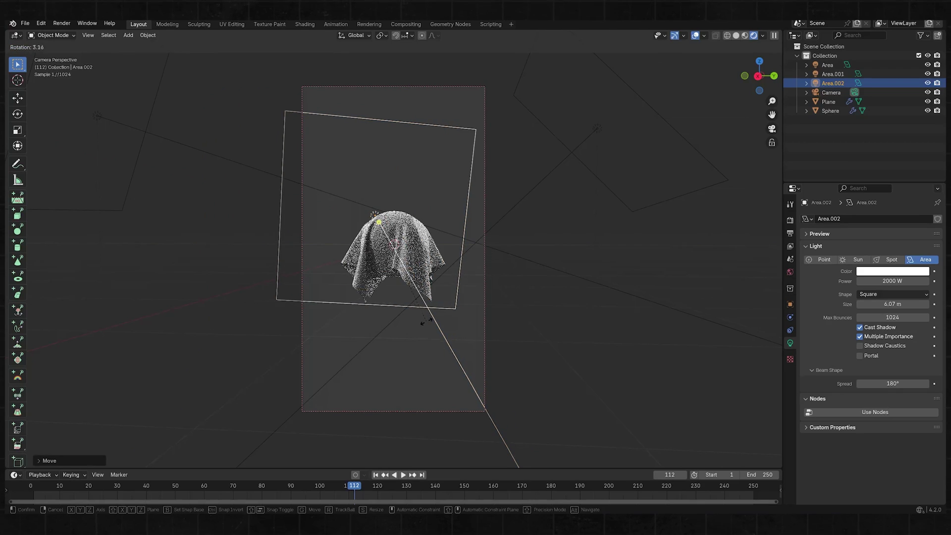
pyautogui.click(437, 337)
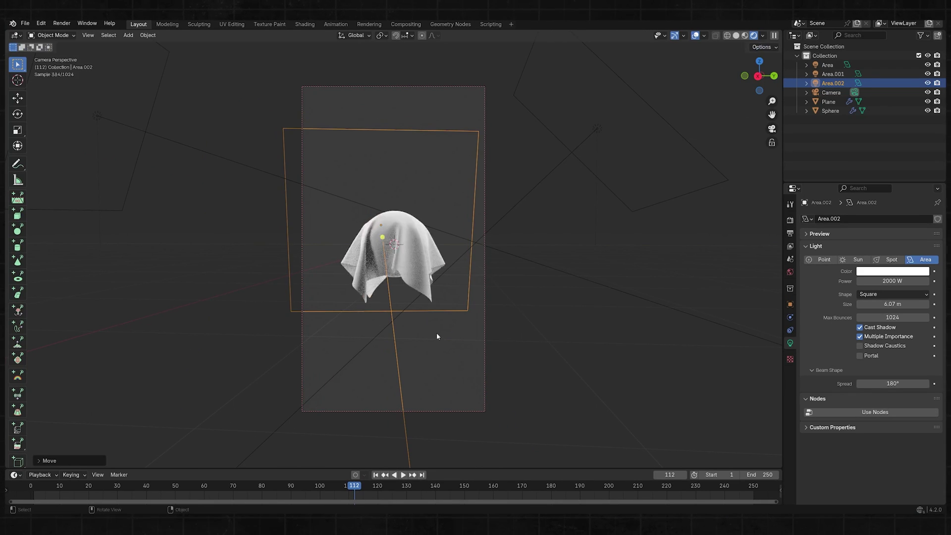
# Deselect everything and set a render region that encloses the whole camera frame
pyautogui.hotkey('alt', 'a')
pyautogui.scroll(2, 435, 332)
pyautogui.scroll(-1, 435, 332)
pyautogui.press('b')
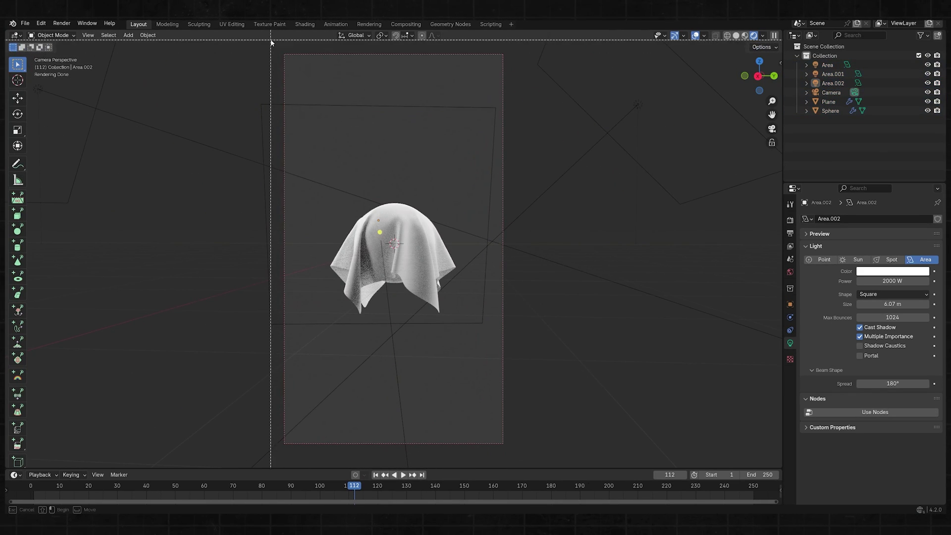
pyautogui.moveTo(271, 42); pyautogui.dragTo(518, 453)
pyautogui.scroll(2, 495, 376)
# Add a plane as a backdrop, rotate it 90° so it stands upright facing the camera, and scale it by 8
pyautogui.hotkey('shift', 'a')
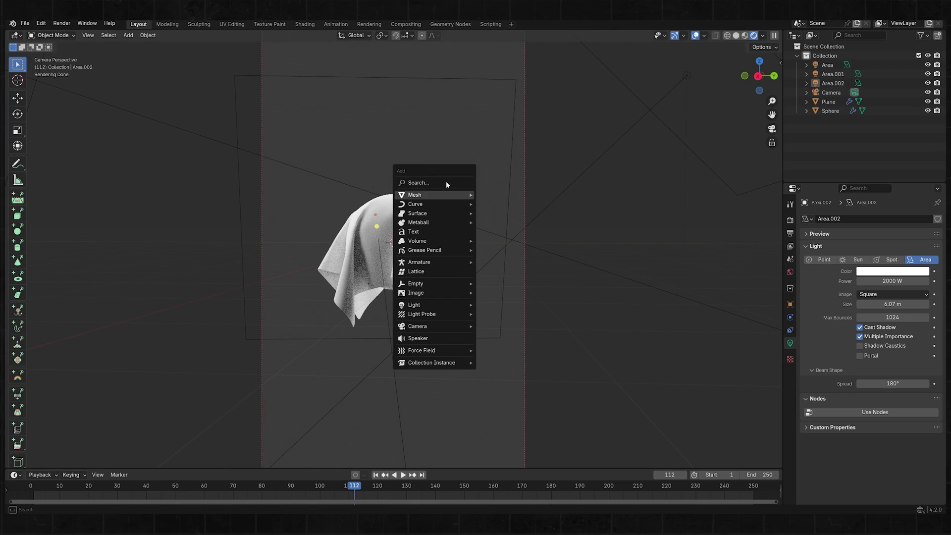
pyautogui.moveTo(442, 194)
pyautogui.click(491, 195)
pyautogui.scroll(-1, 490, 195)
pyautogui.write('rx')
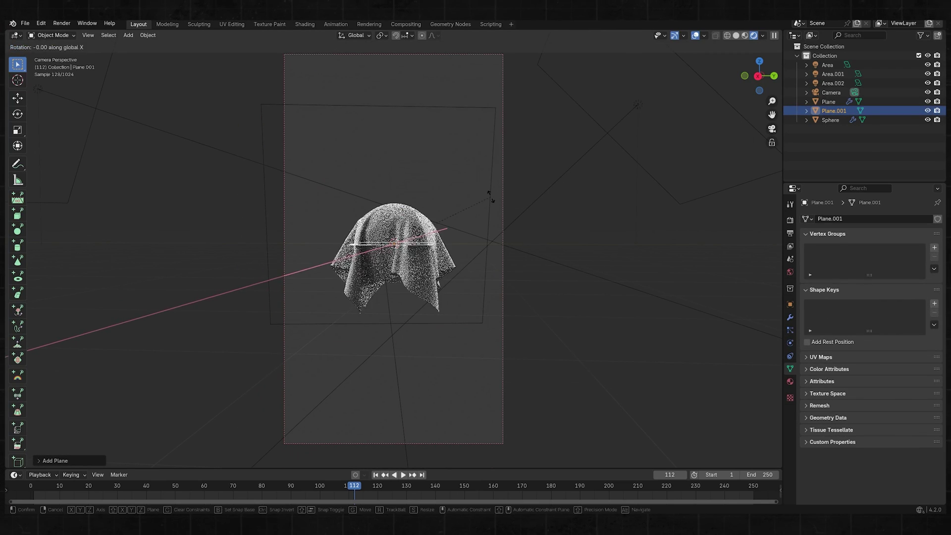
pyautogui.write('90')
pyautogui.press('Return')
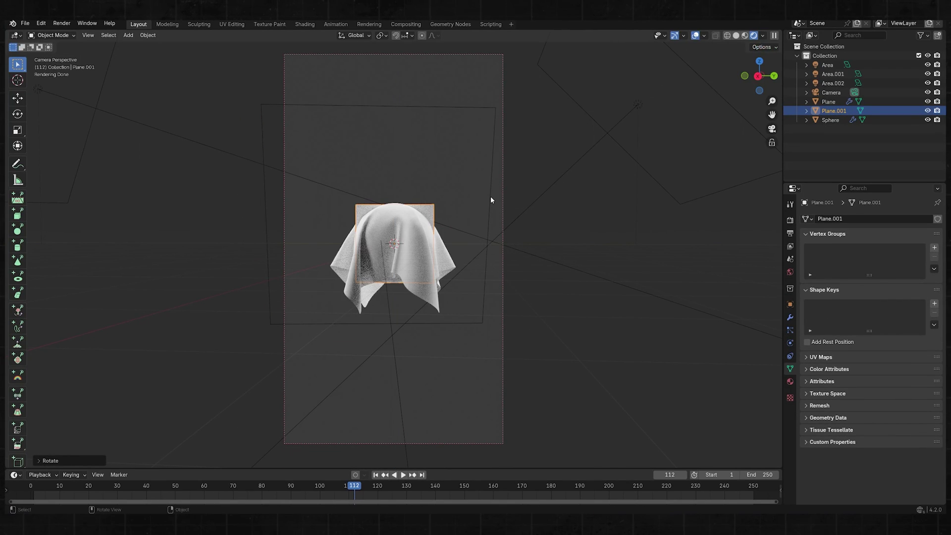
pyautogui.scroll(-2, 491, 196)
pyautogui.write('s8')
pyautogui.press('Return')
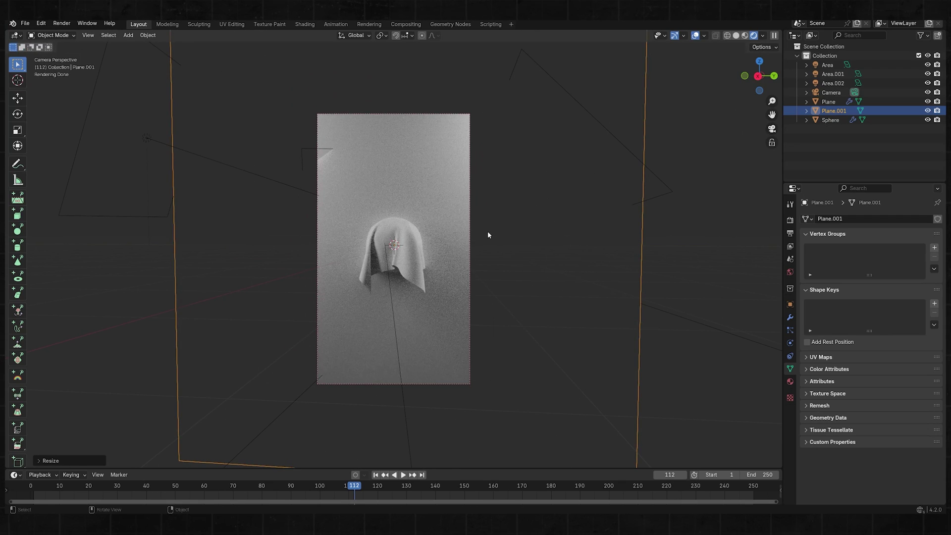
# Move the backdrop plane along the X axis to behind the cloth and enlarge it so it extends well past the camera frame
pyautogui.press('KP_7')
pyautogui.scroll(-1, 483, 236)
pyautogui.press('g')
pyautogui.press('x')
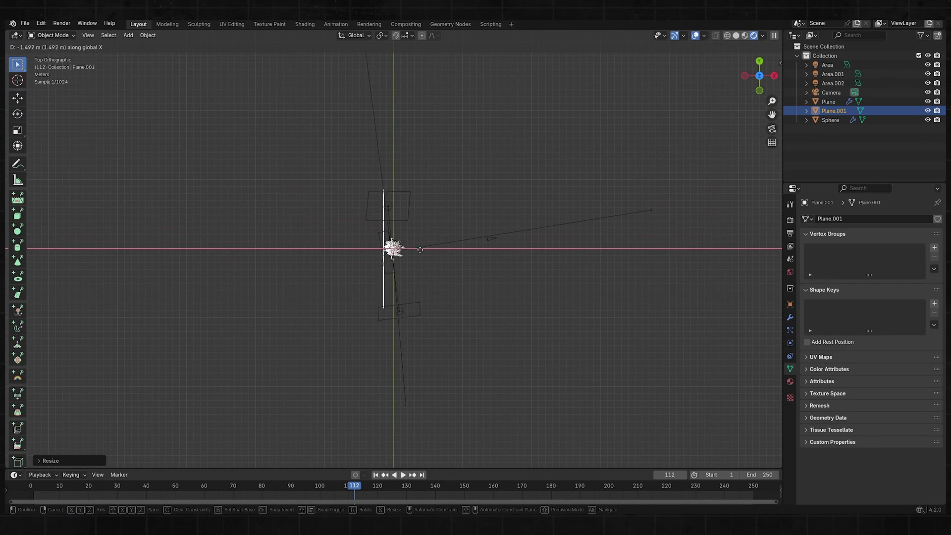
pyautogui.click(369, 267)
pyautogui.press('KP_0')
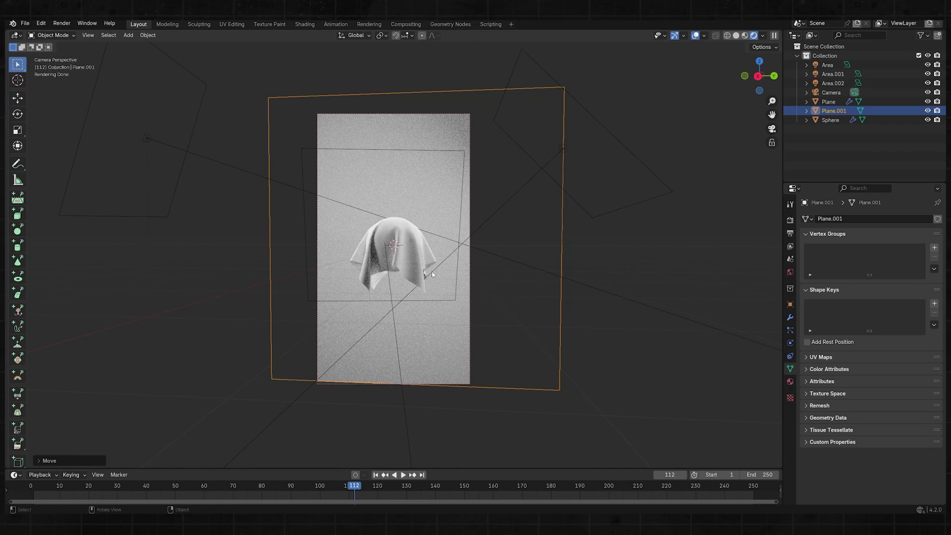
pyautogui.press('s')
pyautogui.click(544, 296)
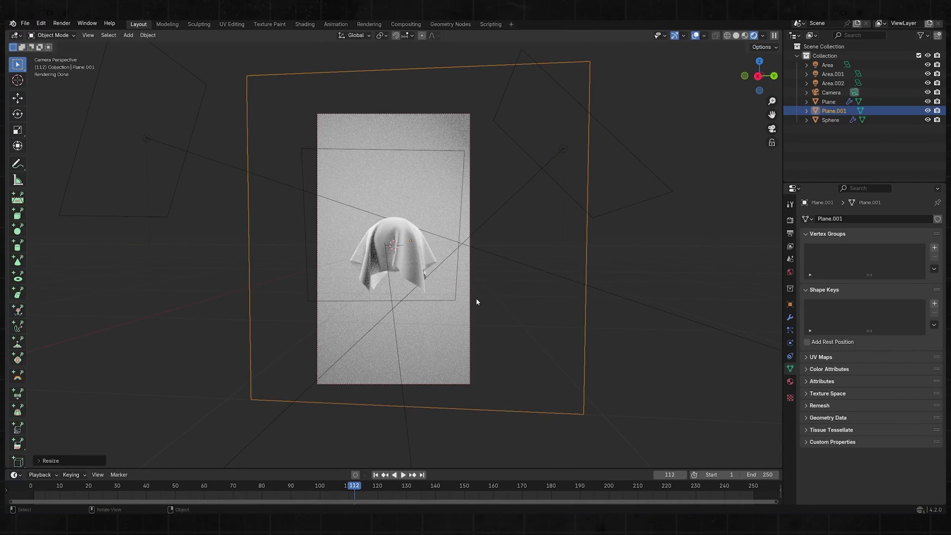
pyautogui.click(476, 301)
pyautogui.scroll(2, 553, 439)
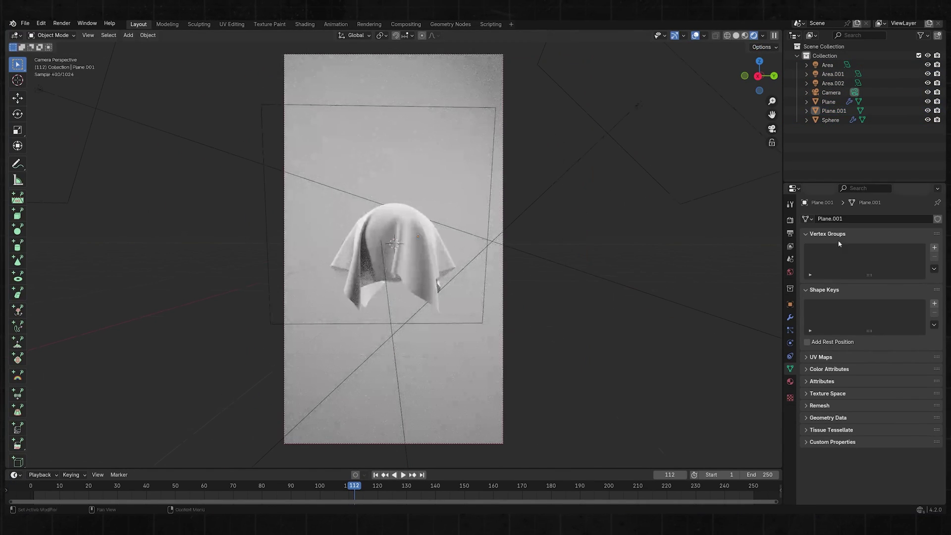
# Select the backdrop plane, split the viewport to open a Shader Editor beside it, and create a new material for the plane
pyautogui.click(790, 220)
pyautogui.click(637, 259)
pyautogui.scroll(-2, 574, 277)
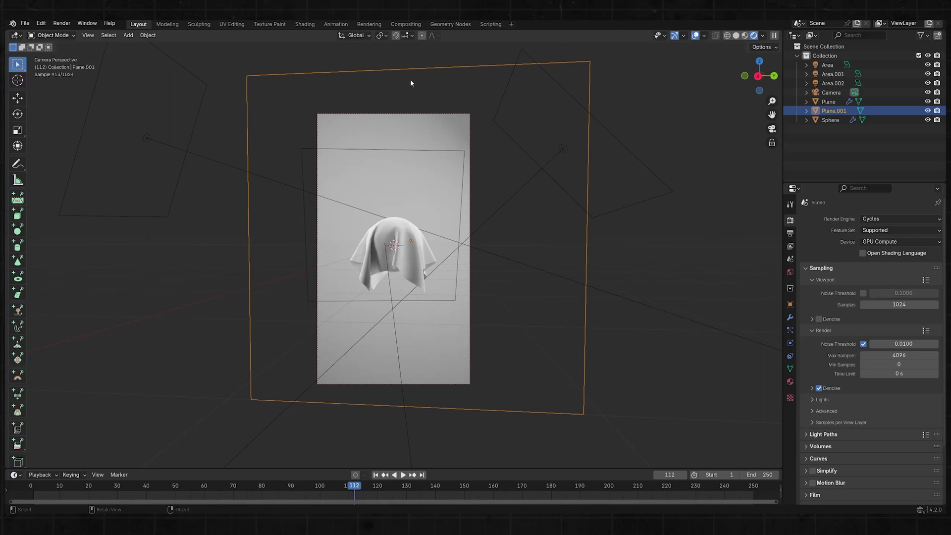
pyautogui.moveTo(411, 83); pyautogui.dragTo(366, 170, button='middle')
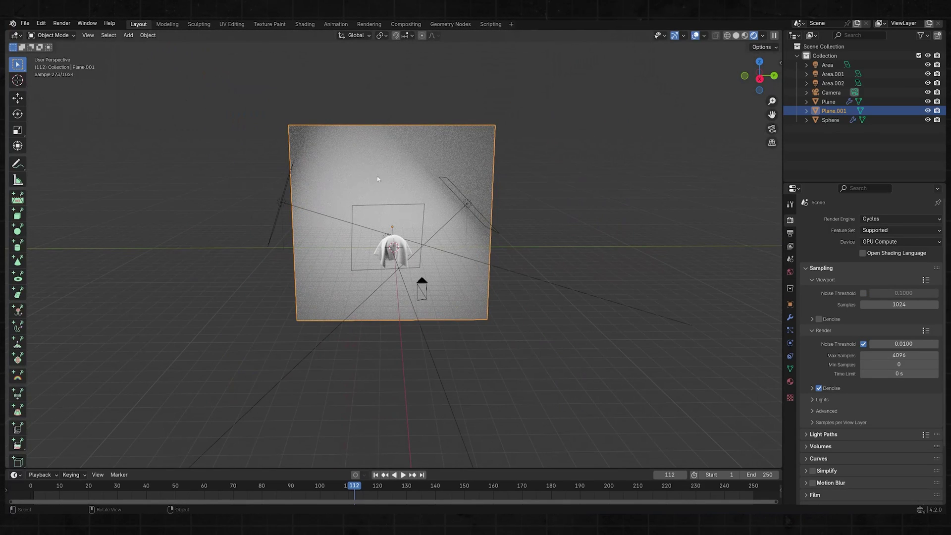
pyautogui.moveTo(781, 34); pyautogui.dragTo(365, 40)
pyautogui.click(375, 35)
pyautogui.click(398, 129)
pyautogui.scroll(5, 209, 251)
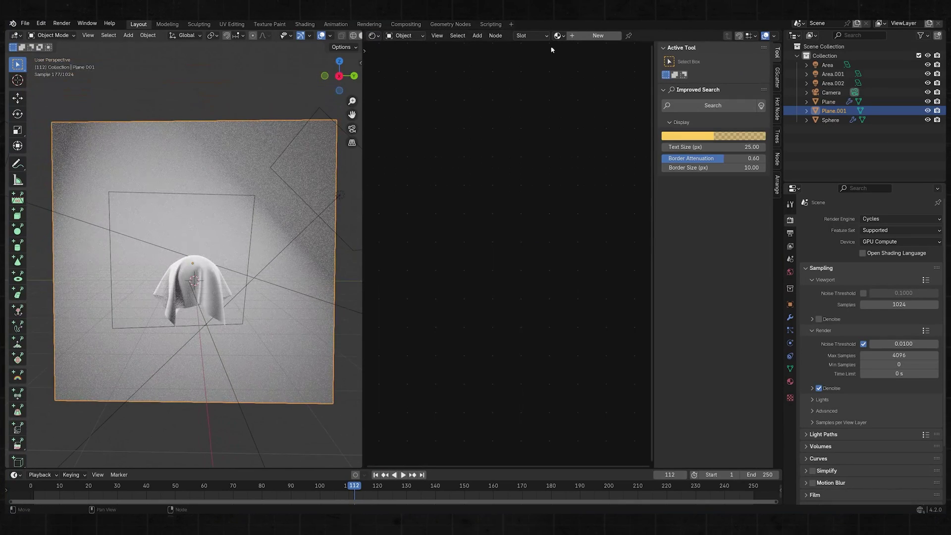
pyautogui.click(575, 35)
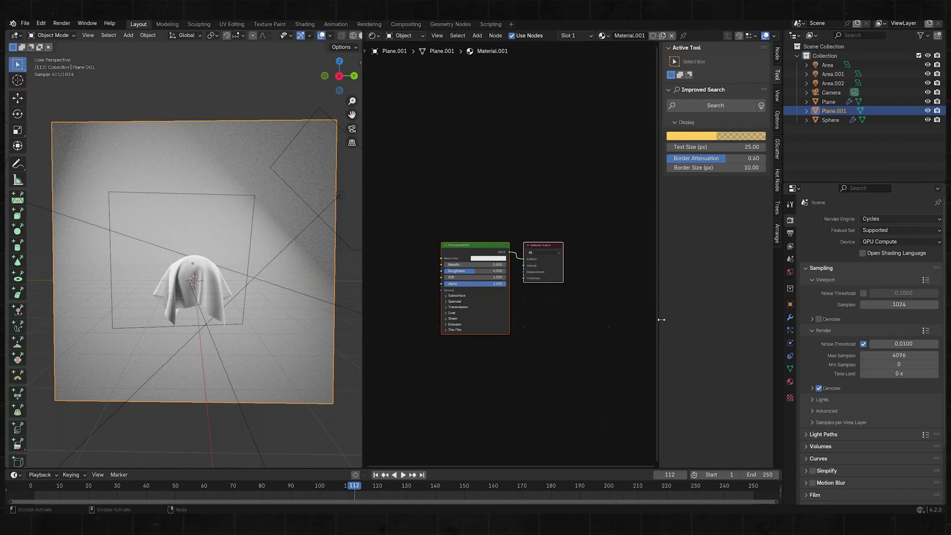
# Add a Checker Texture node to the backdrop material and connect its Color output to the Principled BSDF's Base Color
pyautogui.press('n')
pyautogui.scroll(2, 661, 355)
pyautogui.keyDown('ctrl'); pyautogui.hscroll(-5, 508, 242); pyautogui.keyUp('ctrl')
pyautogui.hotkey('shift', 'a')
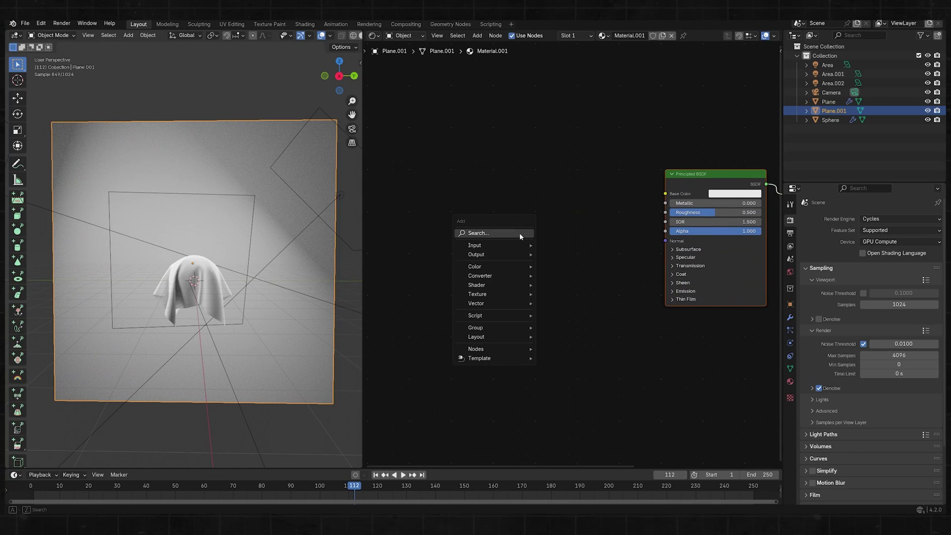
pyautogui.moveTo(496, 282)
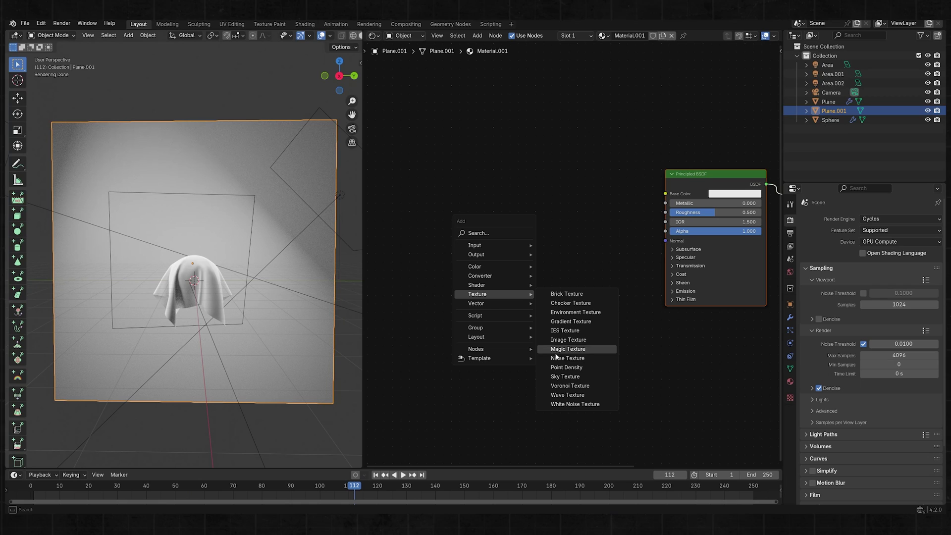
pyautogui.click(565, 303)
pyautogui.click(615, 200)
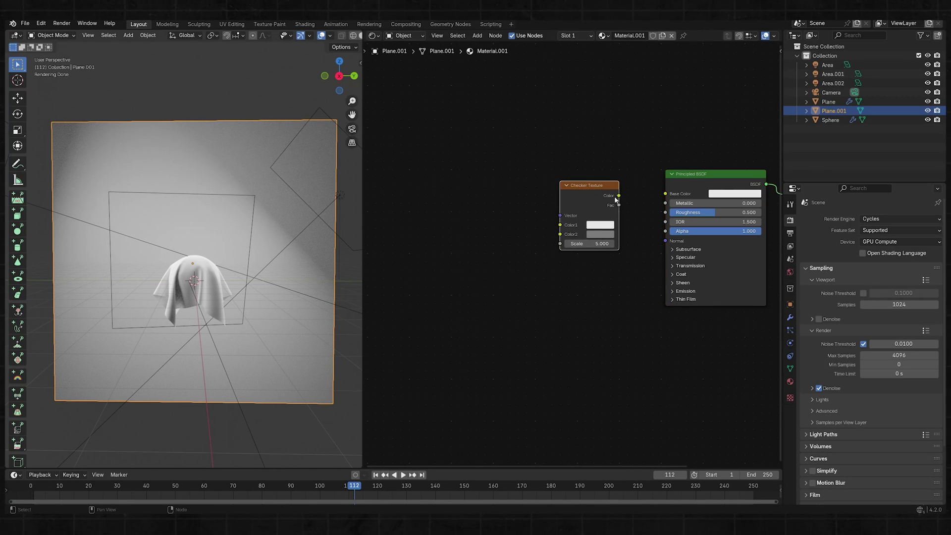
pyautogui.moveTo(667, 194); pyautogui.dragTo(667, 194)
# Set the Checker Texture's scale to 26.7 and frame the camera view in the viewport
pyautogui.moveTo(592, 244); pyautogui.dragTo(632, 244)
pyautogui.press('KP_0')
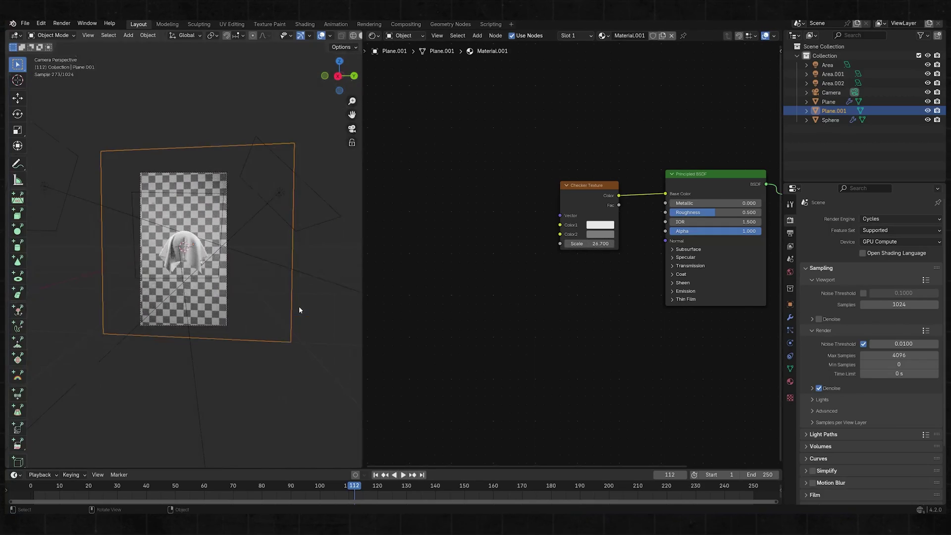
pyautogui.press('Home')
pyautogui.keyDown('shift'); pyautogui.moveTo(260, 254); pyautogui.dragTo(263, 262, button='middle'); pyautogui.keyUp('shift')
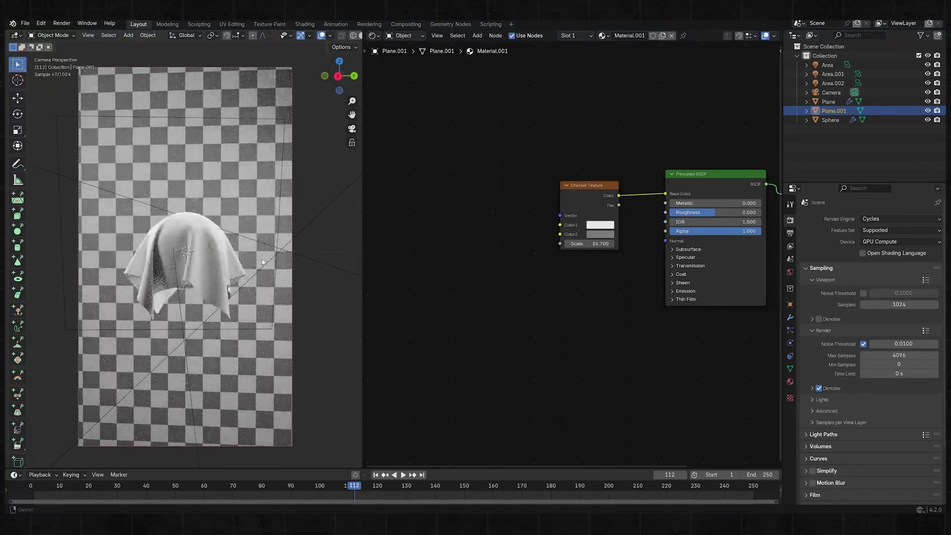
# Darken the checker's Color1 to a near-black value of 0.009 and copy the same color to Color2
pyautogui.click(602, 225)
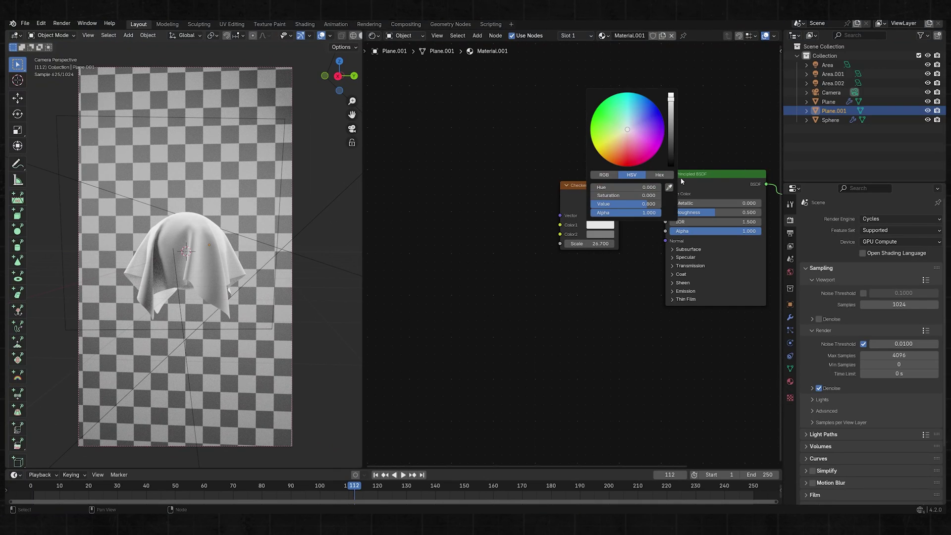
pyautogui.click(670, 157)
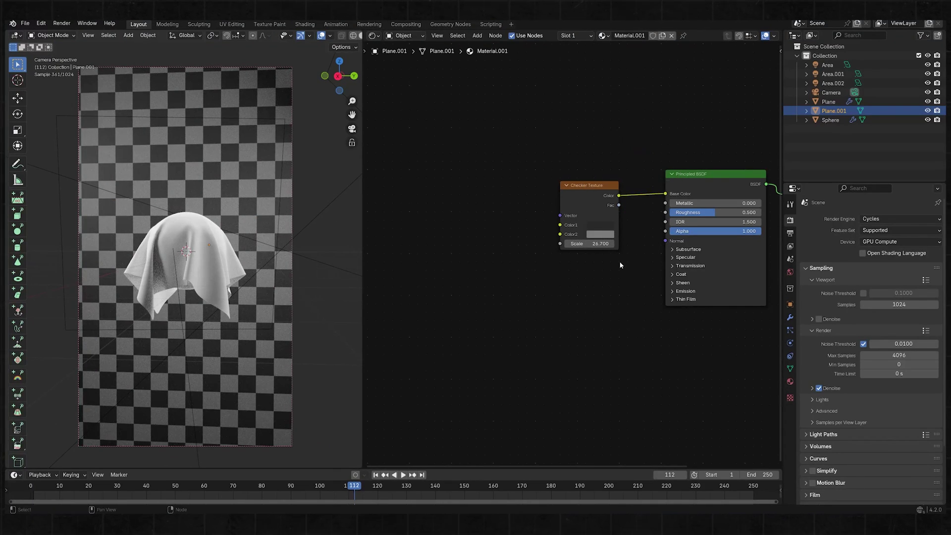
pyautogui.click(601, 225)
pyautogui.moveTo(671, 138); pyautogui.dragTo(670, 160)
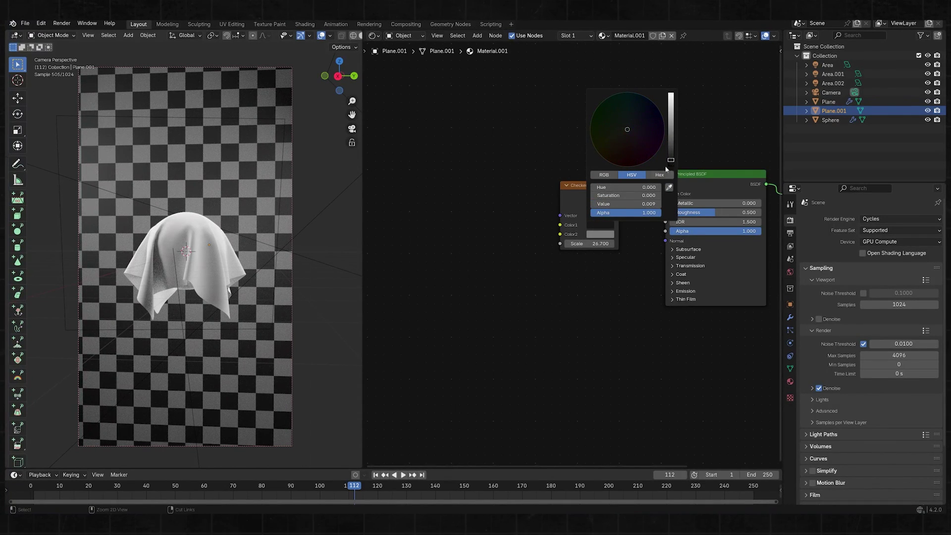
pyautogui.hotkey('ctrl', 'v')
pyautogui.click(597, 239)
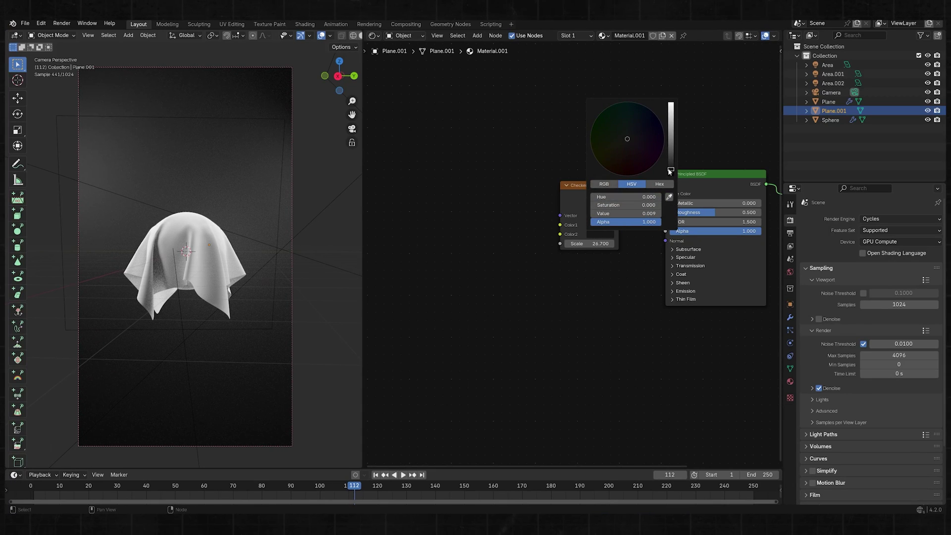
# Lighten the checker texture's Color1 slightly so the backdrop squares contrast with Color2
pyautogui.moveTo(670, 167); pyautogui.dragTo(671, 165)
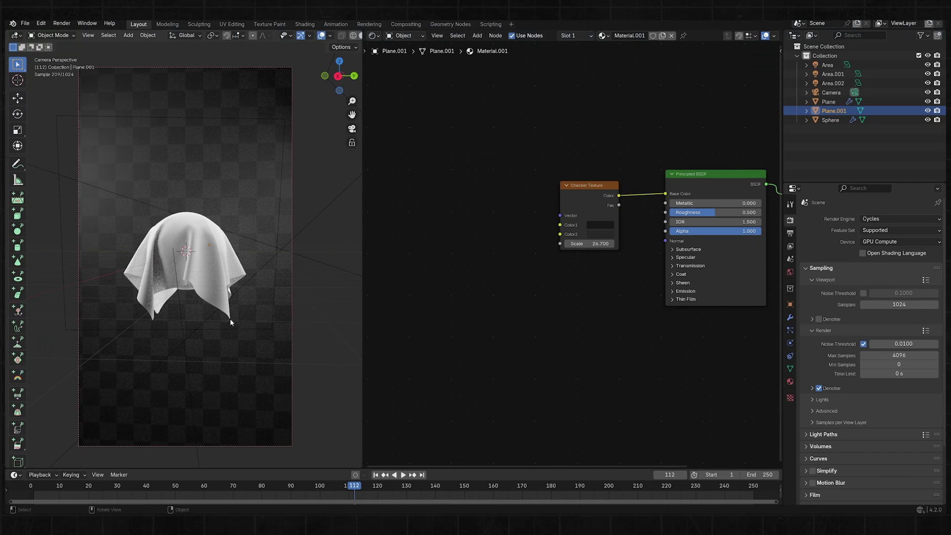
# Add a spot light at the cloth and rotate it about the Y axis to aim at the backdrop
pyautogui.moveTo(243, 304); pyautogui.dragTo(213, 308, button='middle')
pyautogui.hotkey('shift', 'a')
pyautogui.moveTo(189, 410)
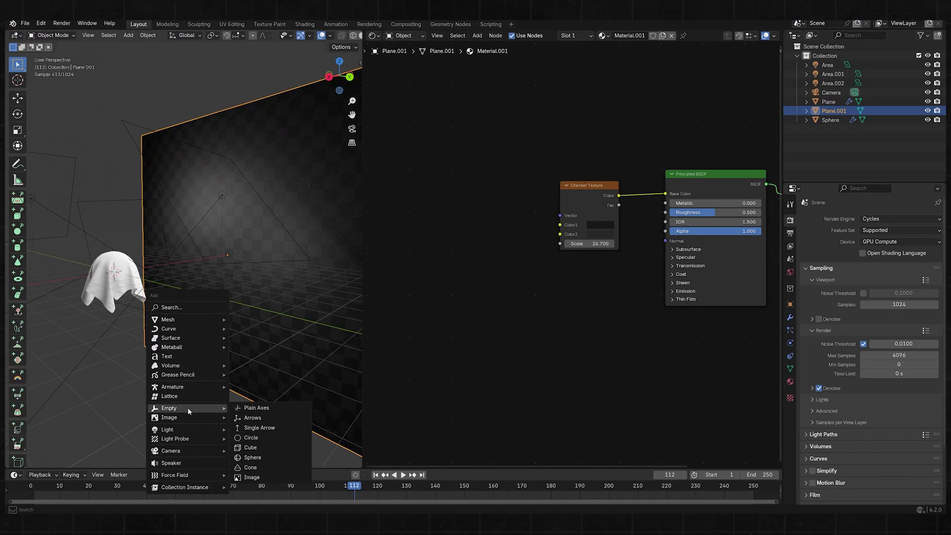
pyautogui.moveTo(188, 429)
pyautogui.click(250, 449)
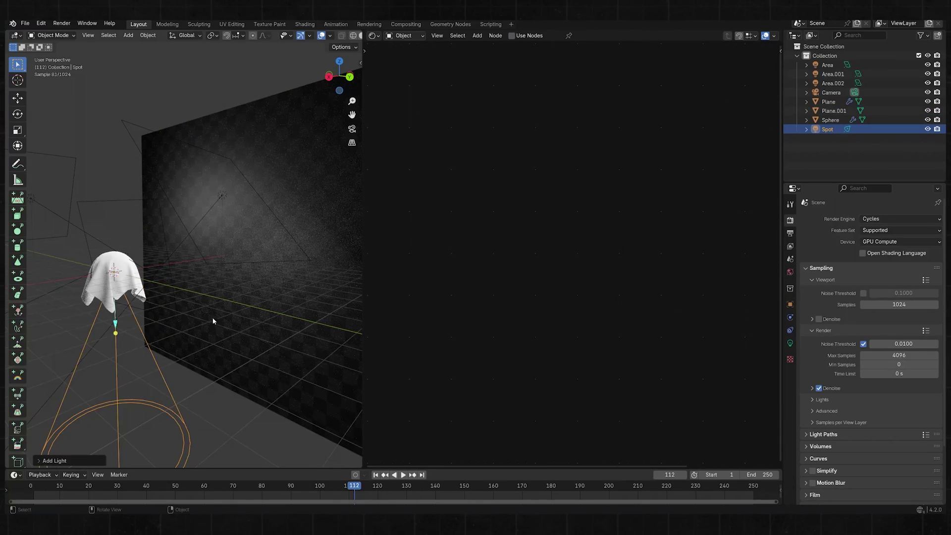
pyautogui.press('r')
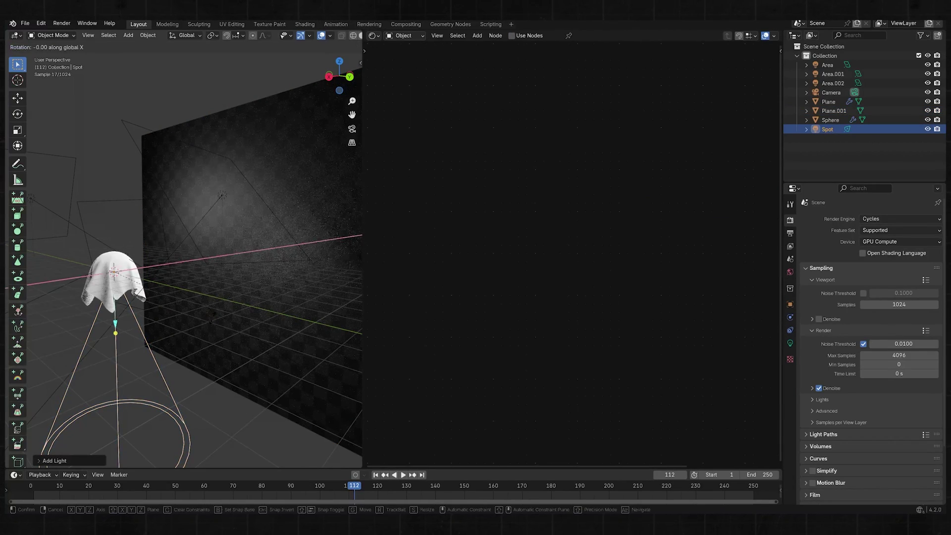
pyautogui.press('y')
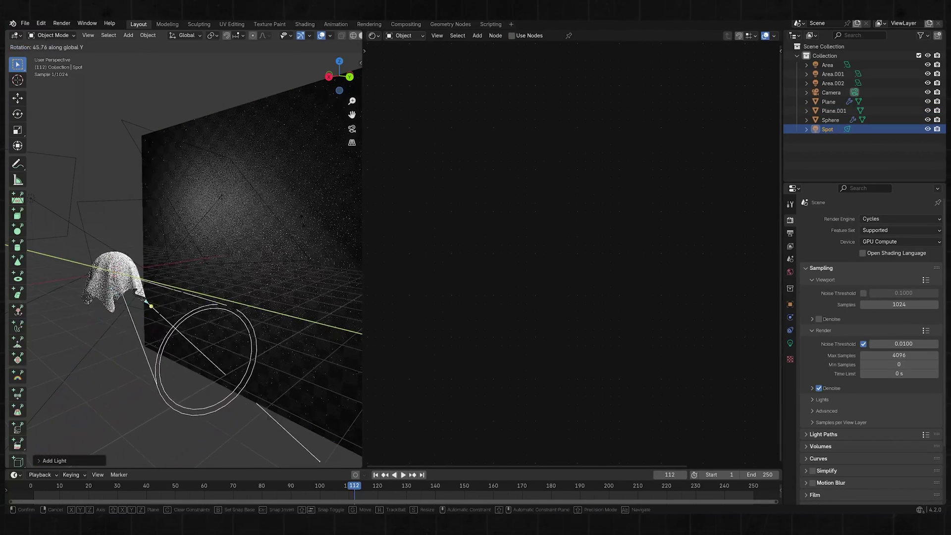
pyautogui.click(270, 170)
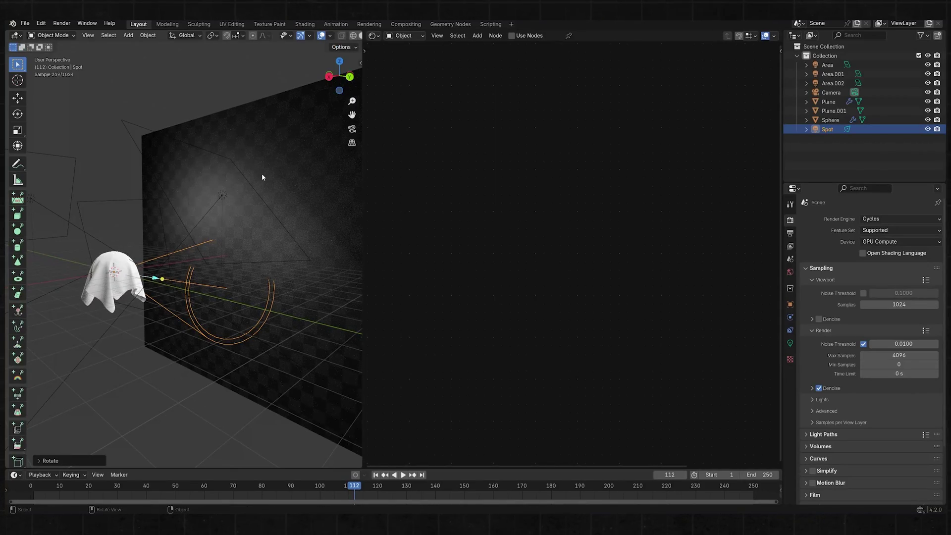
# Move the spot light out from under the cloth into the gap in front of the backdrop
pyautogui.moveTo(263, 177); pyautogui.dragTo(99, 268, button='middle')
pyautogui.press('g')
pyautogui.press('x')
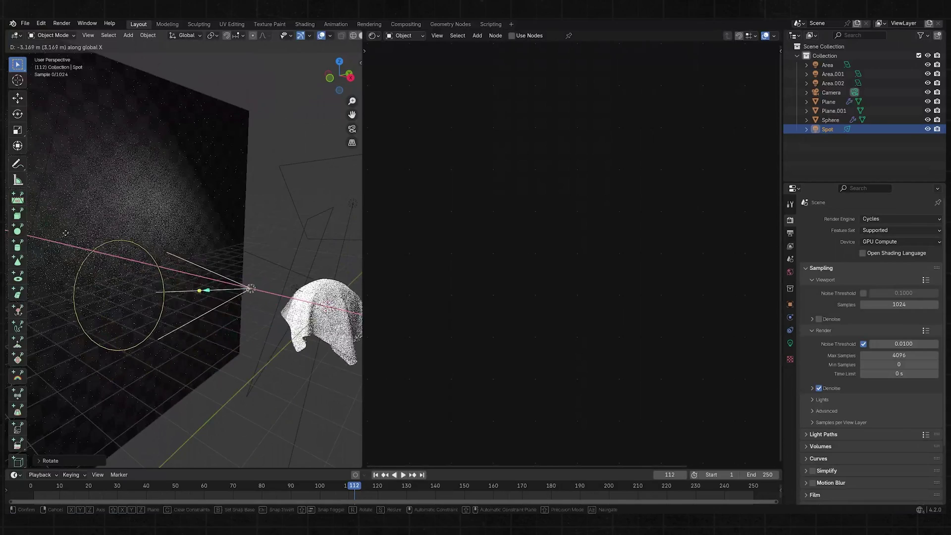
pyautogui.click(77, 206)
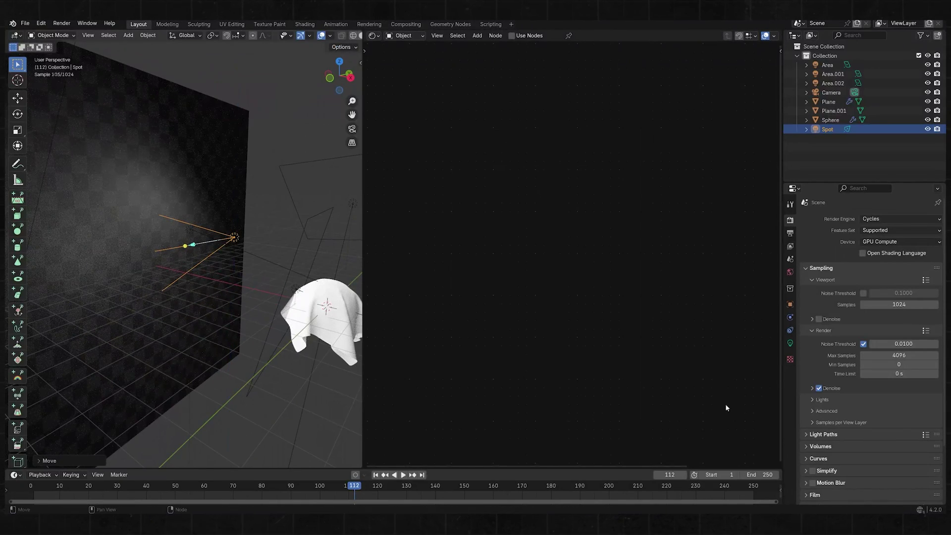
# Set the spot light's power to 1536.6 W and position its glow behind the cloth in the camera view
pyautogui.click(790, 343)
pyautogui.moveTo(881, 281); pyautogui.dragTo(845, 289)
pyautogui.press('KP_0')
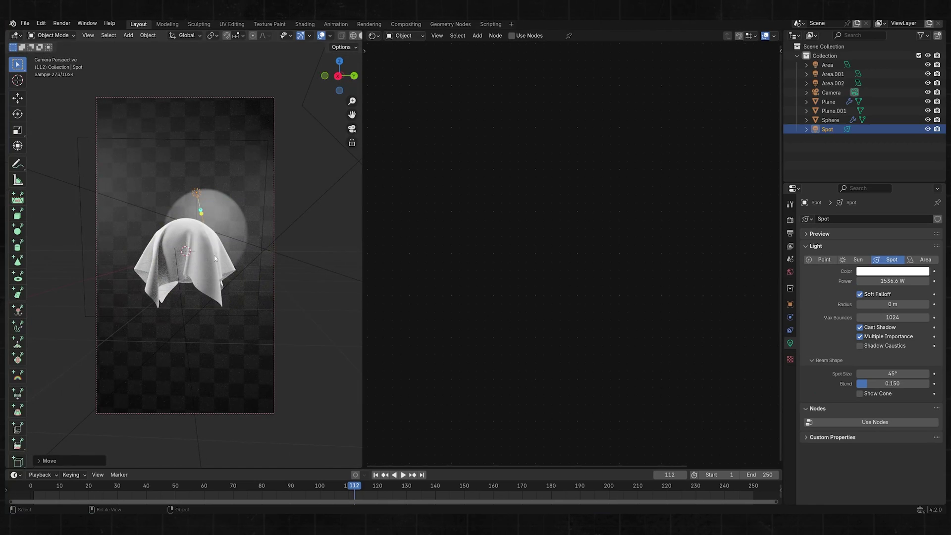
pyautogui.press('g')
pyautogui.click(231, 276)
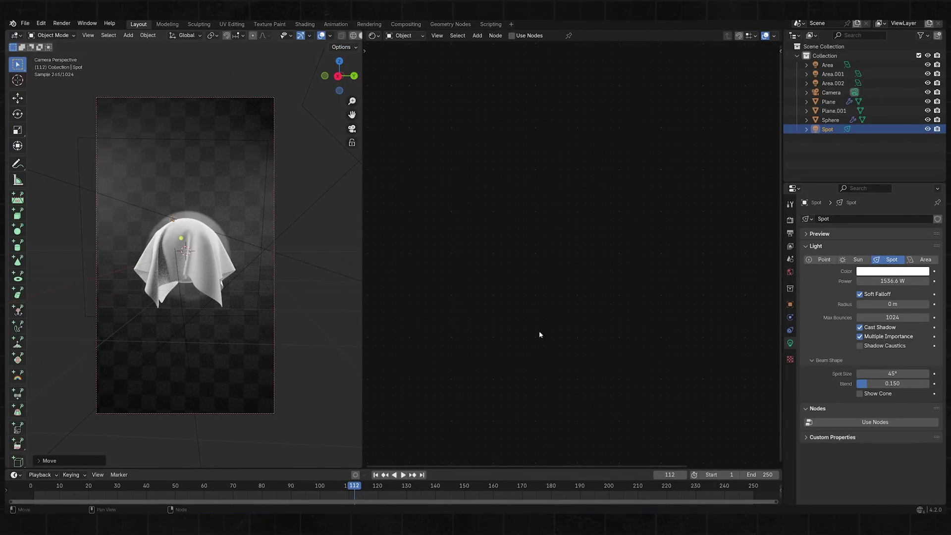
# Soften the spot light with a 1.52 m radius at 1546 W and nudge it slightly lower behind the cloth
pyautogui.moveTo(188, 297)
pyautogui.mouseDown(button='middle')
pyautogui.moveTo(179, 303)
pyautogui.moveTo(196, 307)
pyautogui.mouseUp(button='middle')
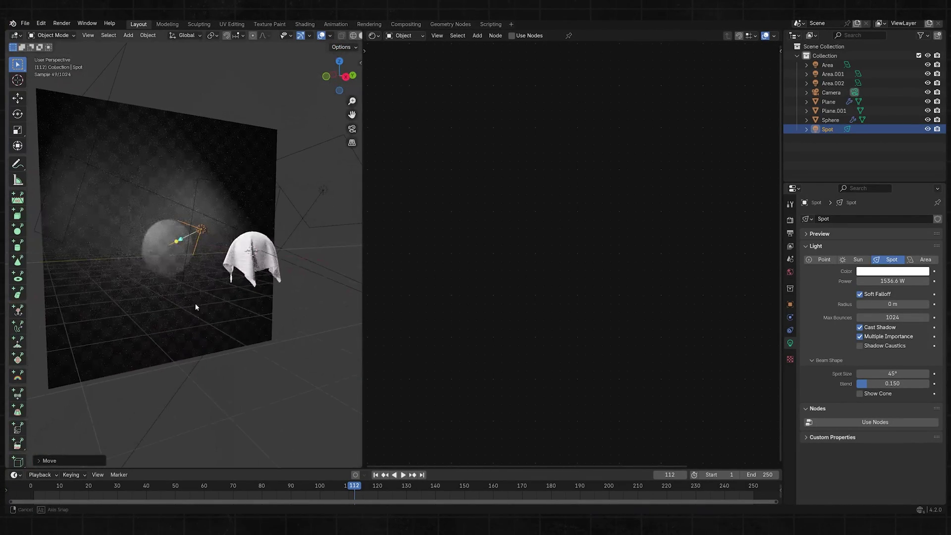
pyautogui.moveTo(872, 280); pyautogui.dragTo(919, 304)
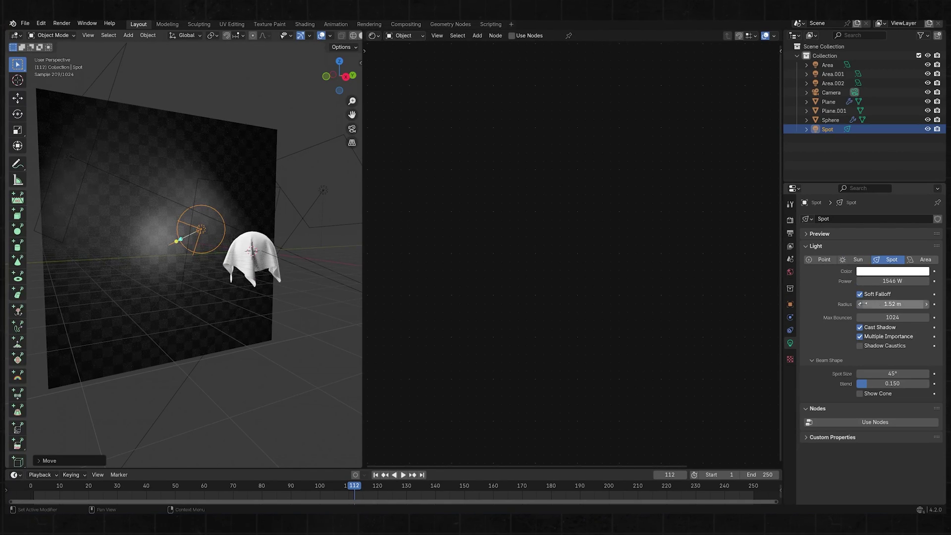
pyautogui.press('KP_0')
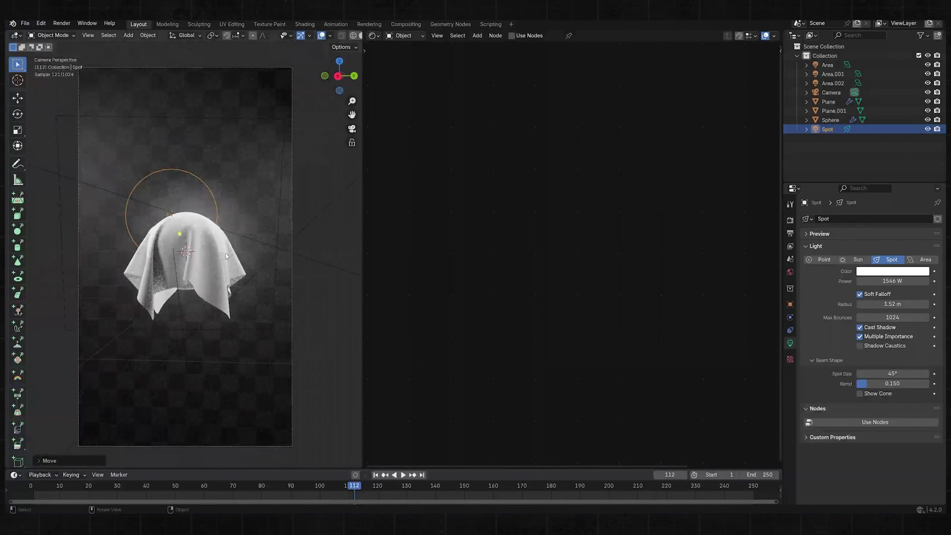
pyautogui.press('g')
pyautogui.click(345, 279)
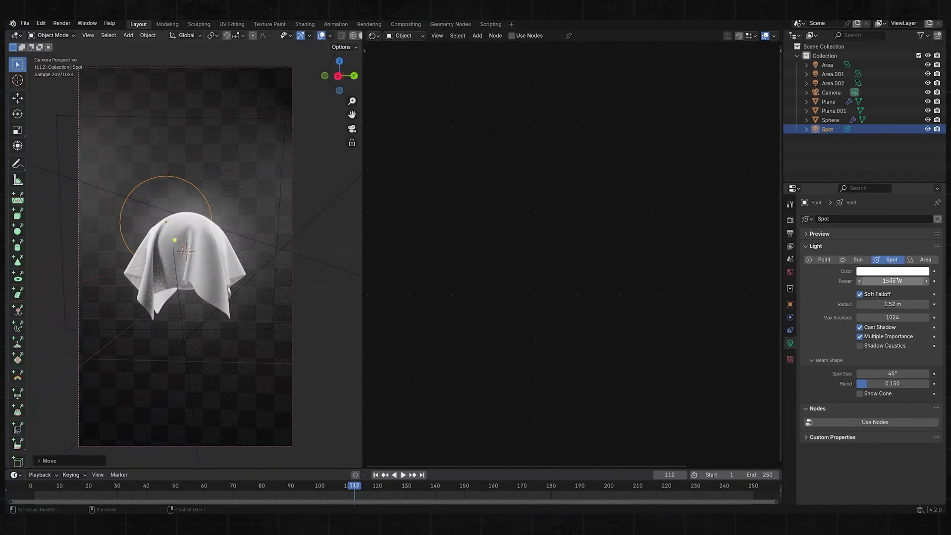
# Give the spot light 2546 W power, a 2.43 m radius and a pale yellow color, and lower it behind the cloth
pyautogui.press('Return')
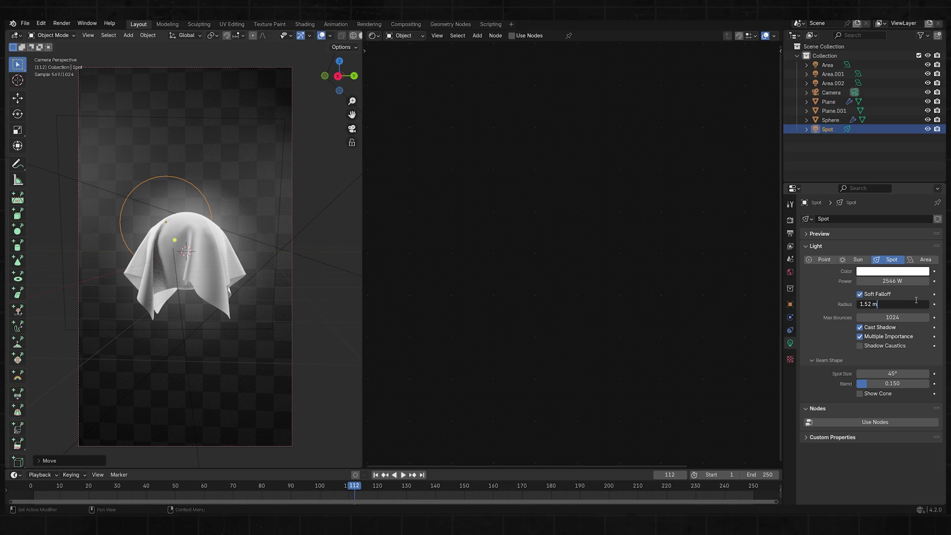
pyautogui.moveTo(878, 303); pyautogui.dragTo(906, 304)
pyautogui.click(879, 271)
pyautogui.moveTo(861, 193); pyautogui.dragTo(870, 180)
pyautogui.press('g')
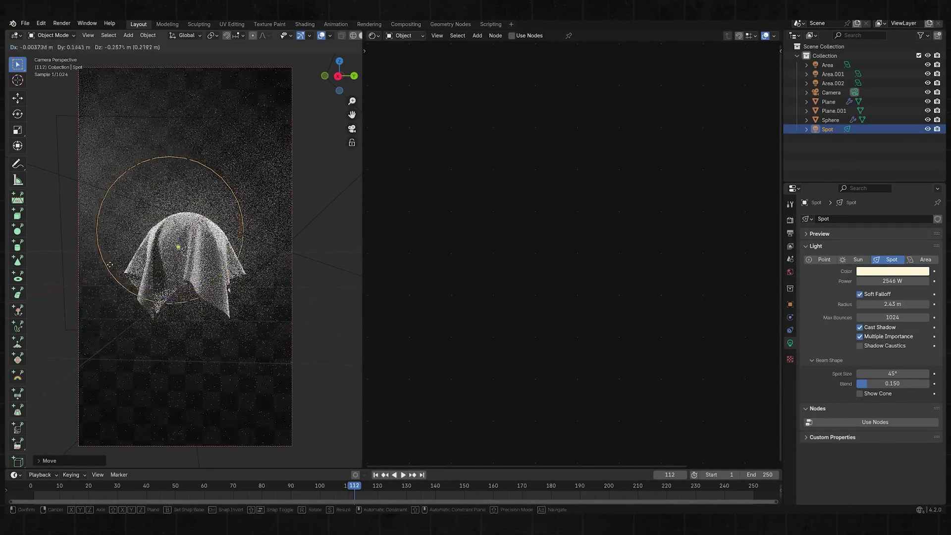
pyautogui.click(111, 281)
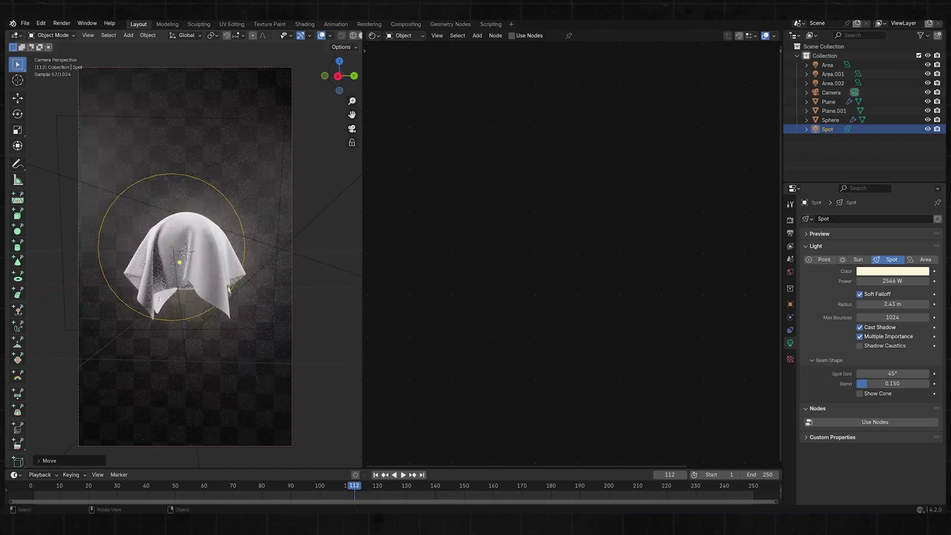
# Create a new material for the draped cloth with metallic 1.000 and roughness 0.184, and check its reflections
pyautogui.click(197, 290)
pyautogui.click(598, 35)
pyautogui.scroll(2, 247, 252)
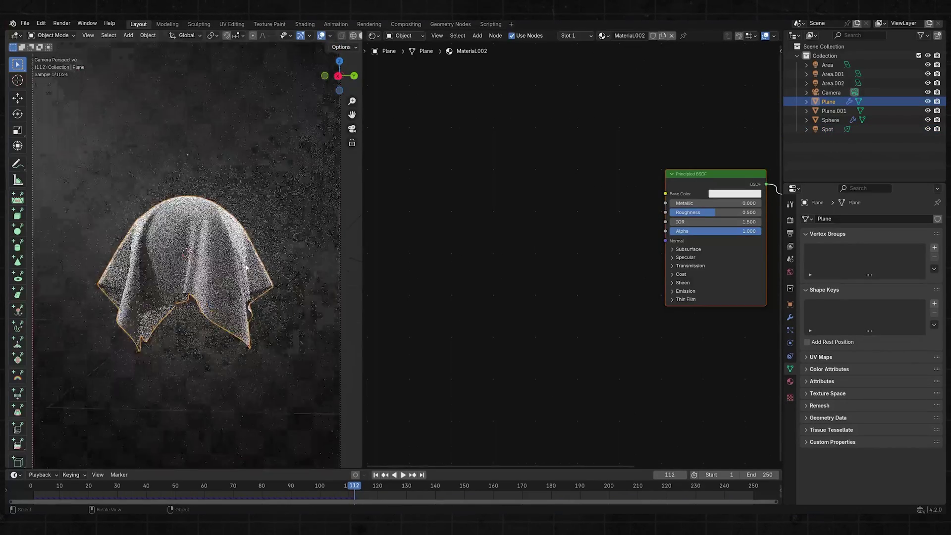
pyautogui.scroll(1, 246, 251)
pyautogui.moveTo(689, 203); pyautogui.dragTo(758, 203)
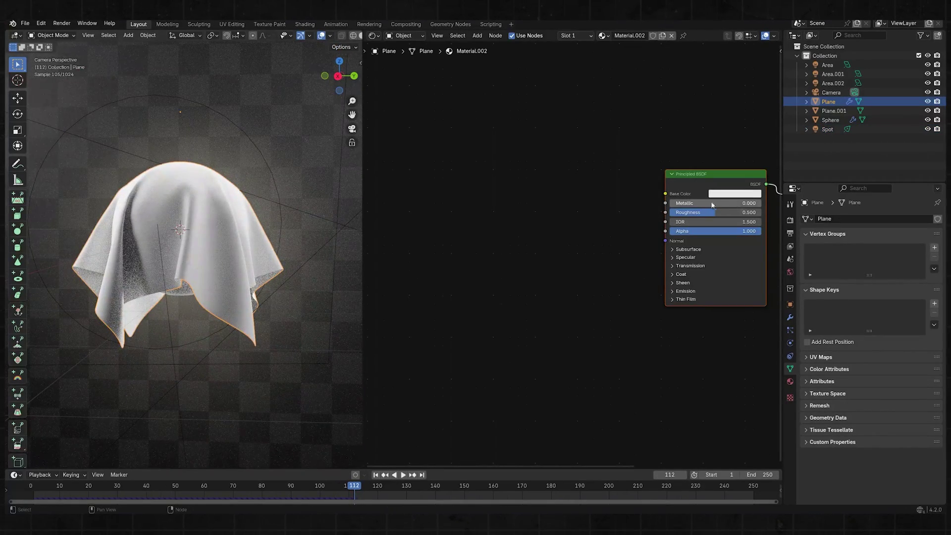
pyautogui.scroll(-1, 246, 252)
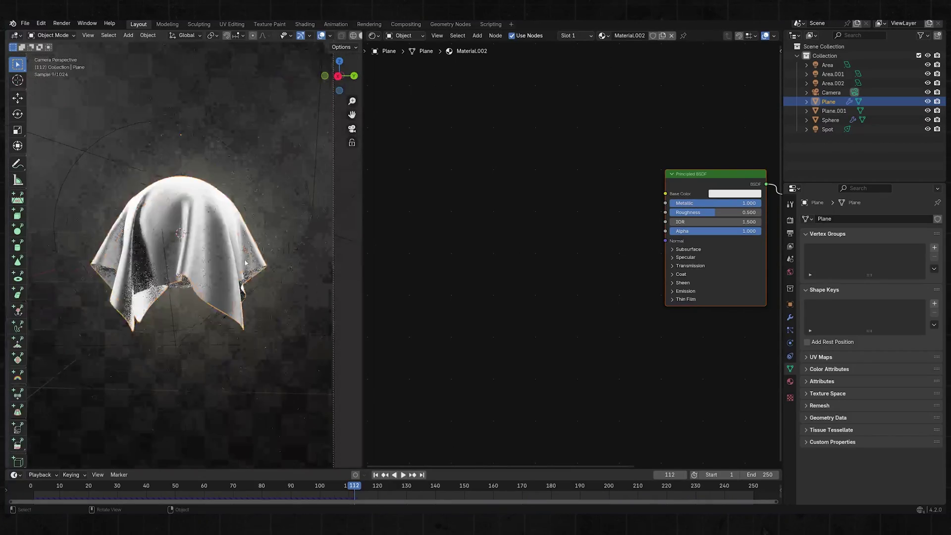
pyautogui.moveTo(714, 212); pyautogui.dragTo(686, 212)
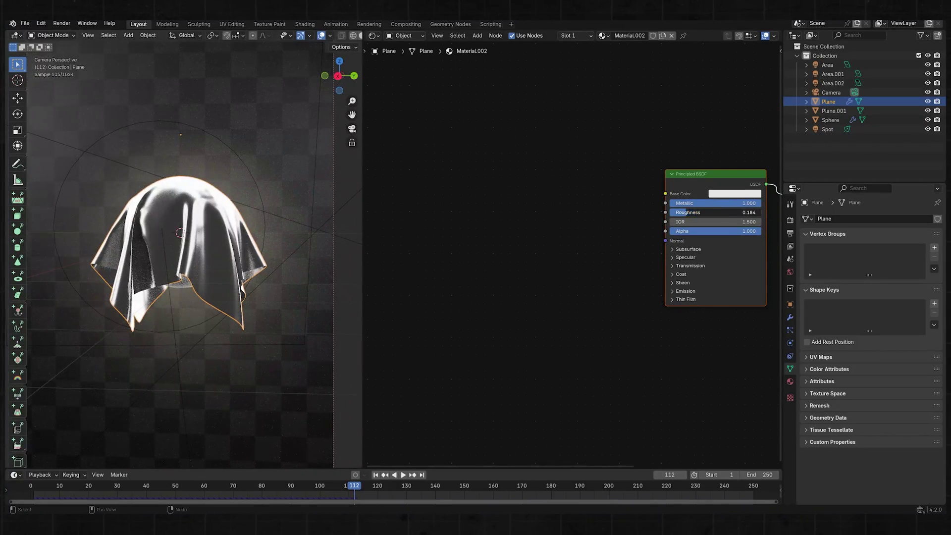
pyautogui.moveTo(208, 266); pyautogui.dragTo(304, 228, button='middle')
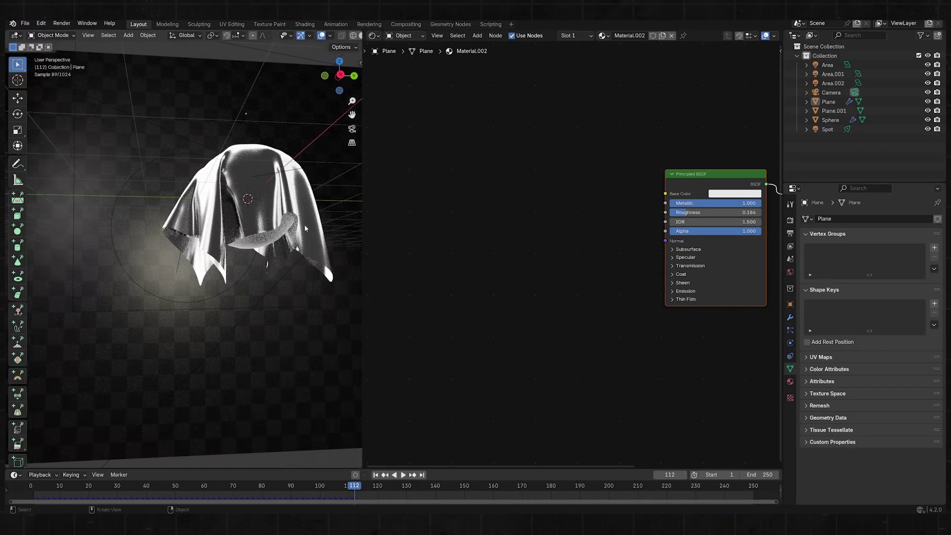
pyautogui.press('KP_0')
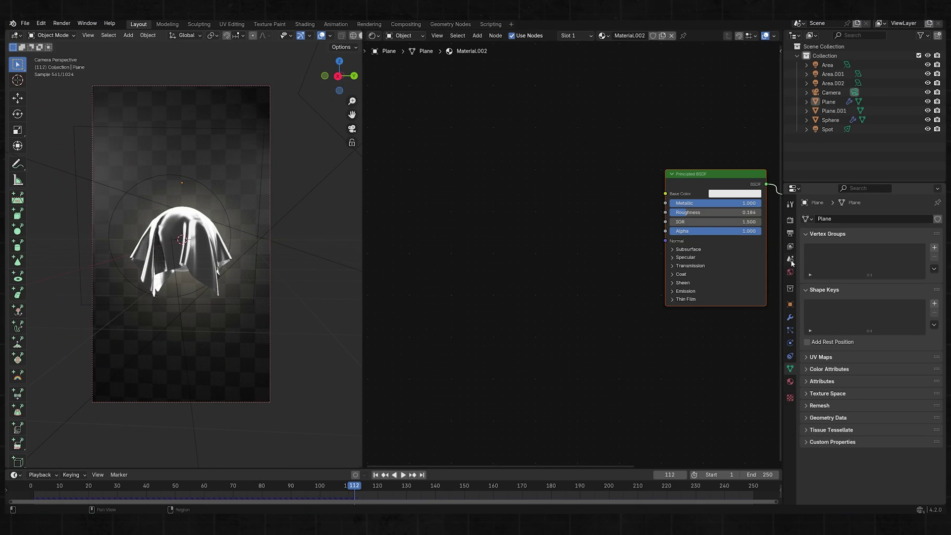
# Use an Environment Texture as the world color and load burnt_warehouse_8k.hdr into it
pyautogui.click(790, 272)
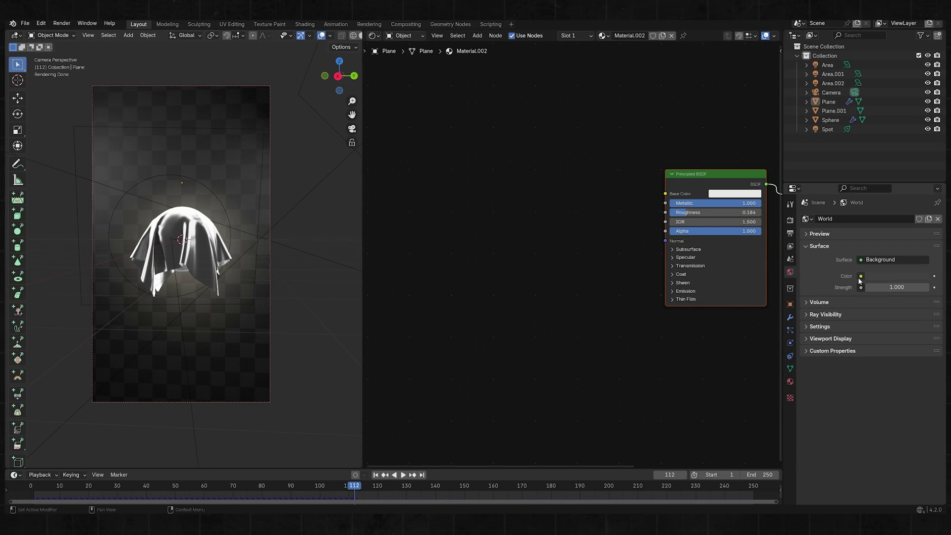
pyautogui.click(861, 276)
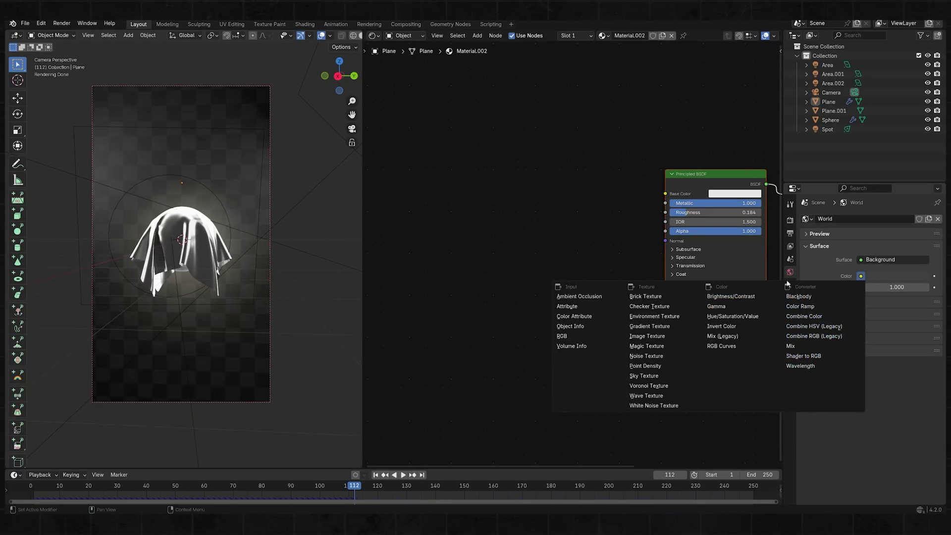
pyautogui.click(682, 316)
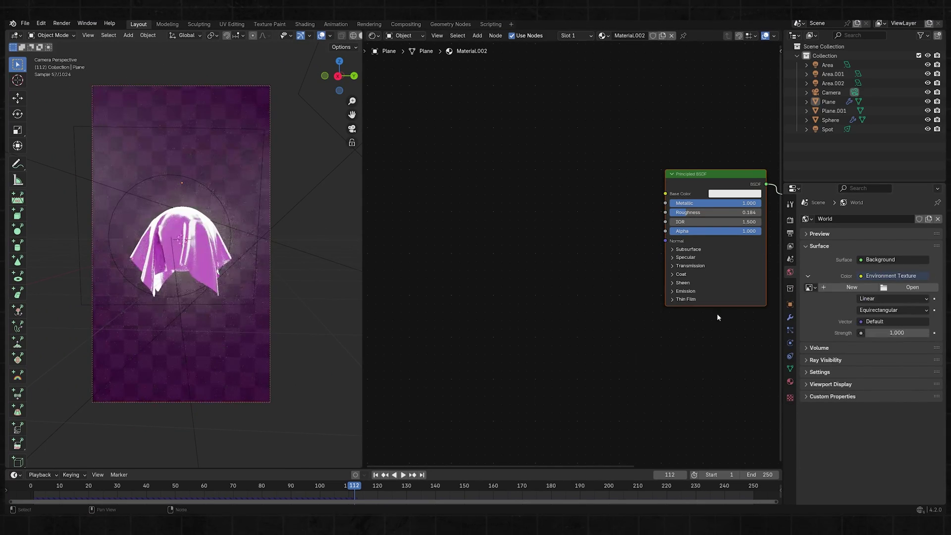
pyautogui.click(893, 289)
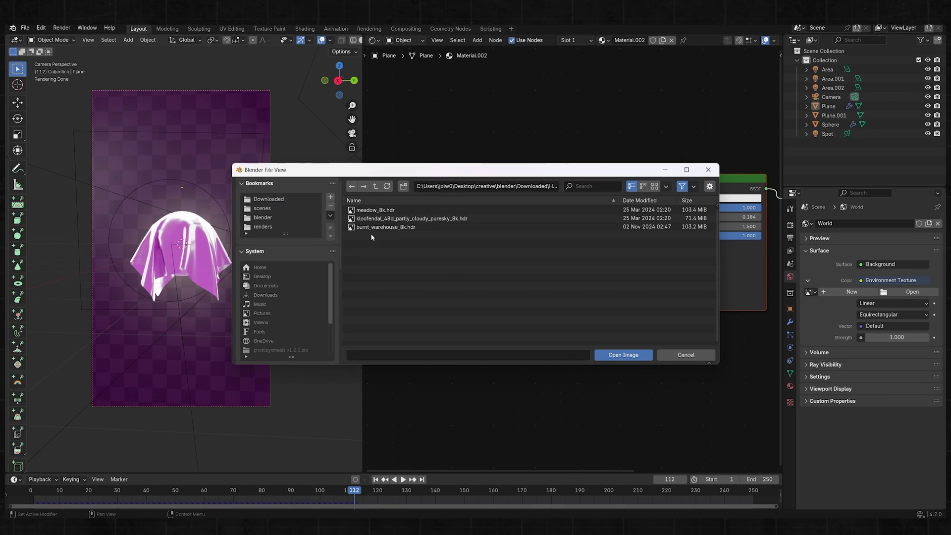
pyautogui.click(411, 227)
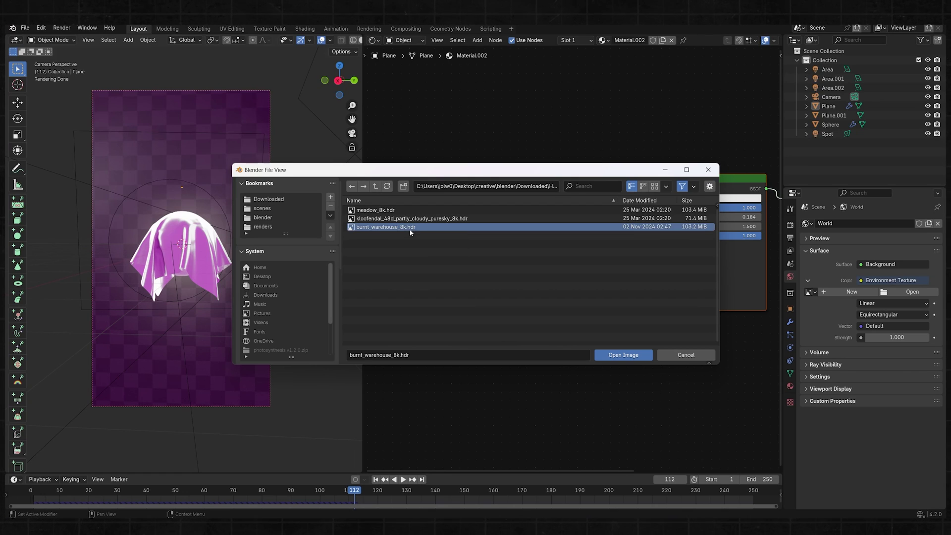
pyautogui.click(639, 356)
# Reduce the world background strength to 0.200
pyautogui.scroll(1, 111, 300)
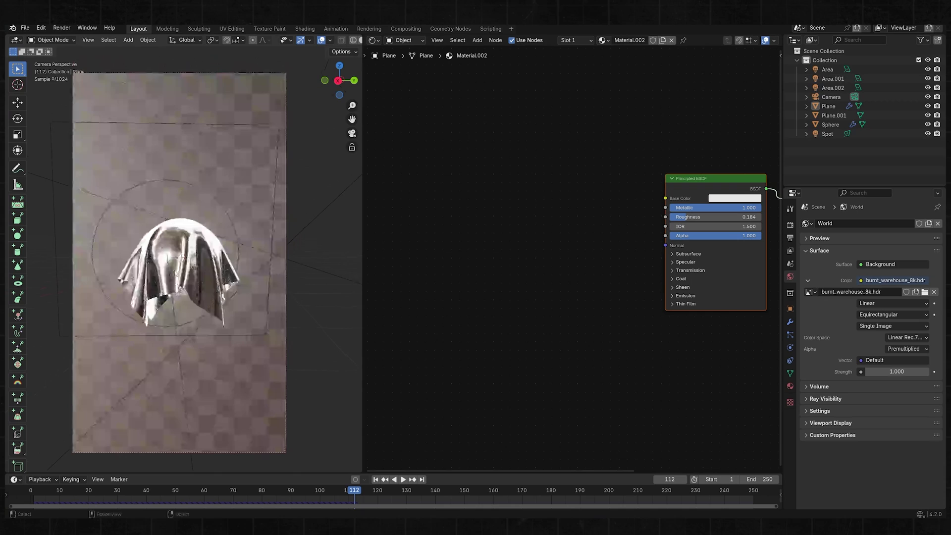
pyautogui.scroll(1, 175, 272)
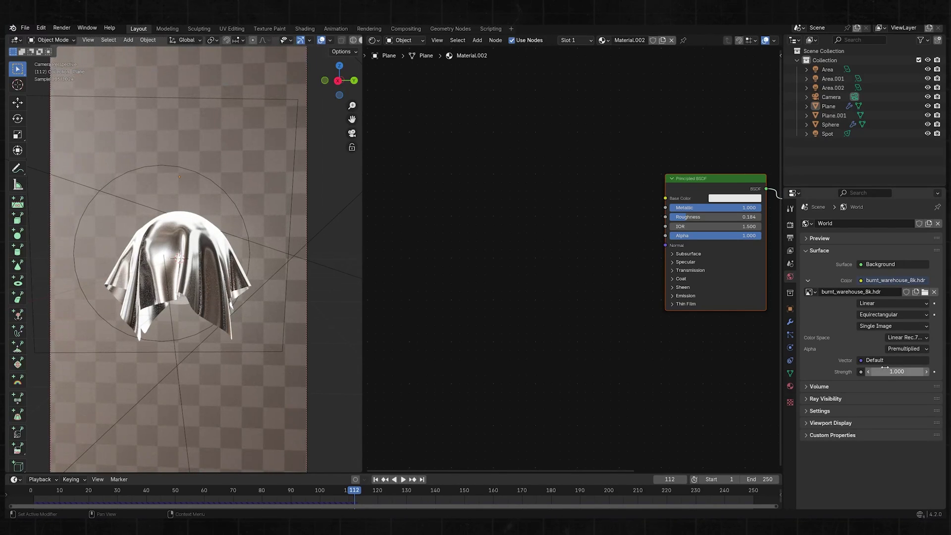
pyautogui.write('0.')
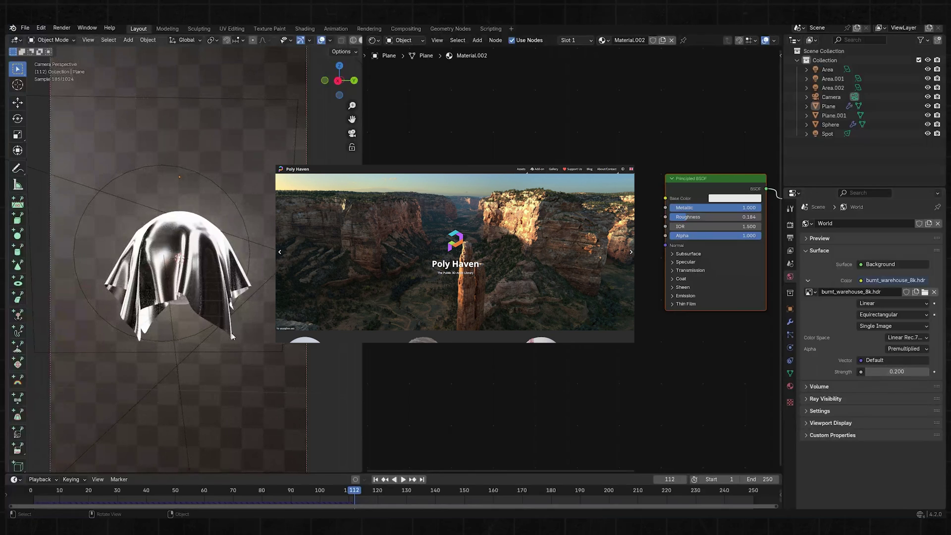
# Set the cloth material's roughness to 0.307 and its base color to a red with hue 0.999 and saturation 0.972
pyautogui.click(222, 320)
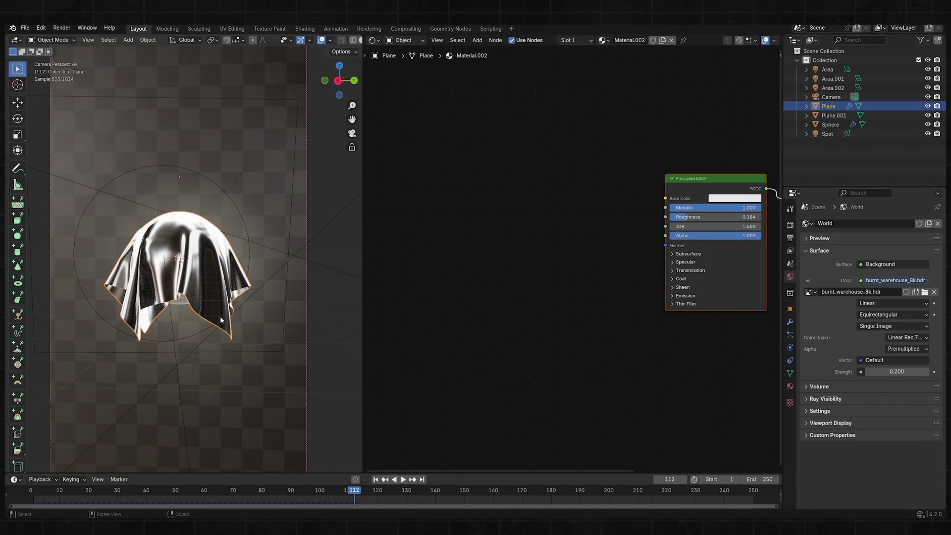
pyautogui.moveTo(688, 221); pyautogui.dragTo(697, 221)
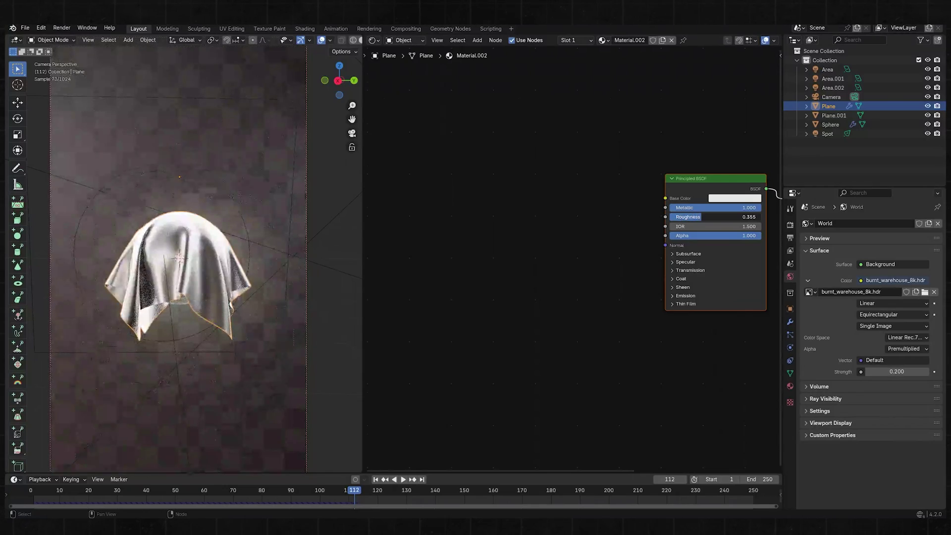
pyautogui.click(724, 196)
pyautogui.click(753, 130)
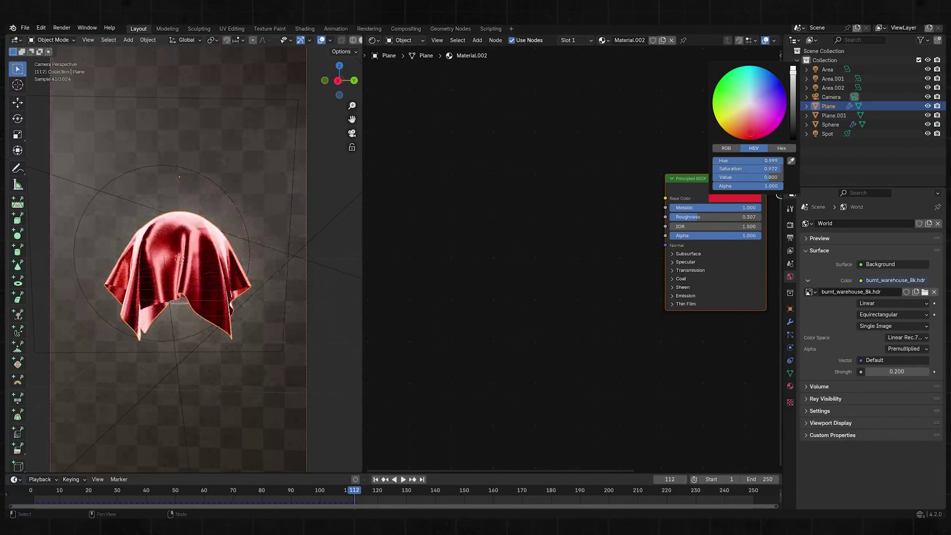
# Hide the viewport overlays to preview the whole camera frame without guides
pyautogui.click(321, 40)
pyautogui.scroll(-3, 258, 141)
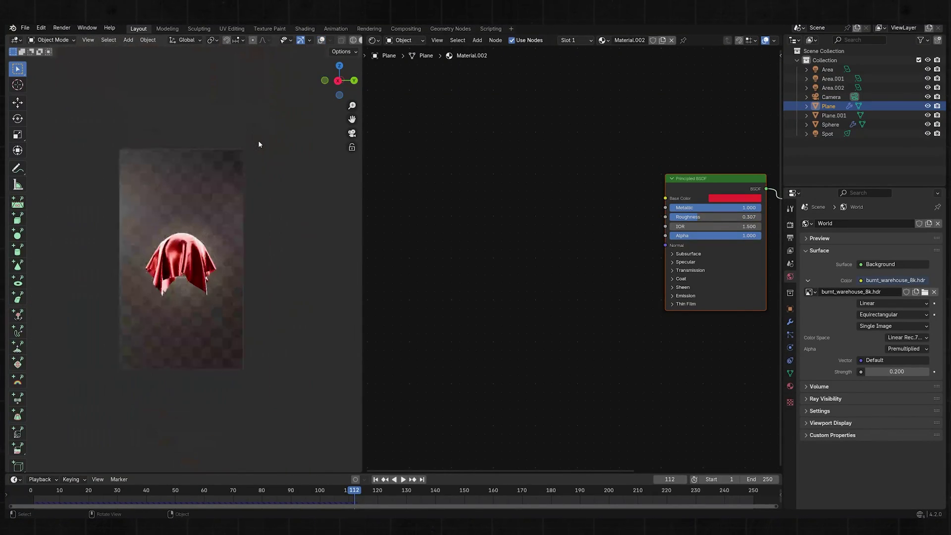
# Turn the viewport overlays back on and preview the cloth animation from the first frame, cancelling playback back to frame 1
pyautogui.scroll(2, 257, 146)
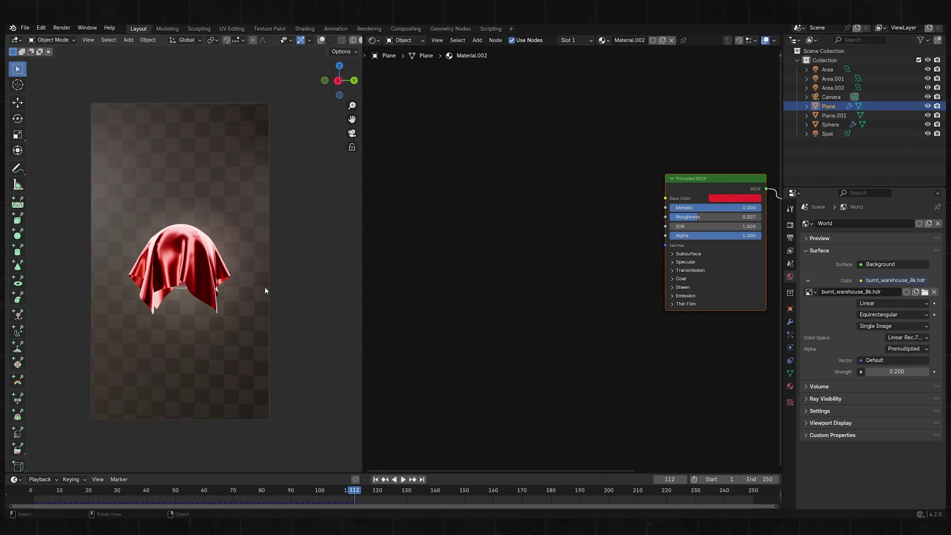
pyautogui.scroll(1, 266, 306)
pyautogui.hotkey('shift', 'alt', 'z')
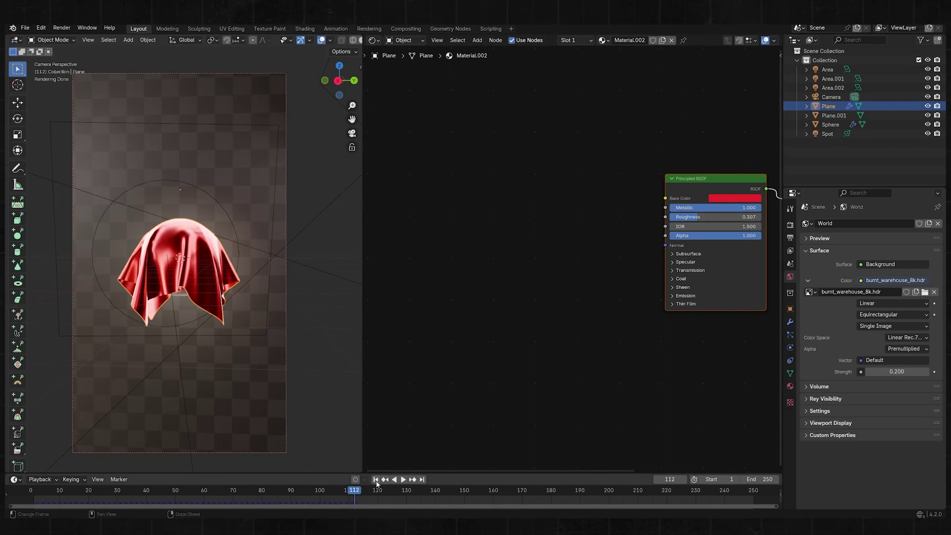
pyautogui.click(375, 480)
pyautogui.click(403, 480)
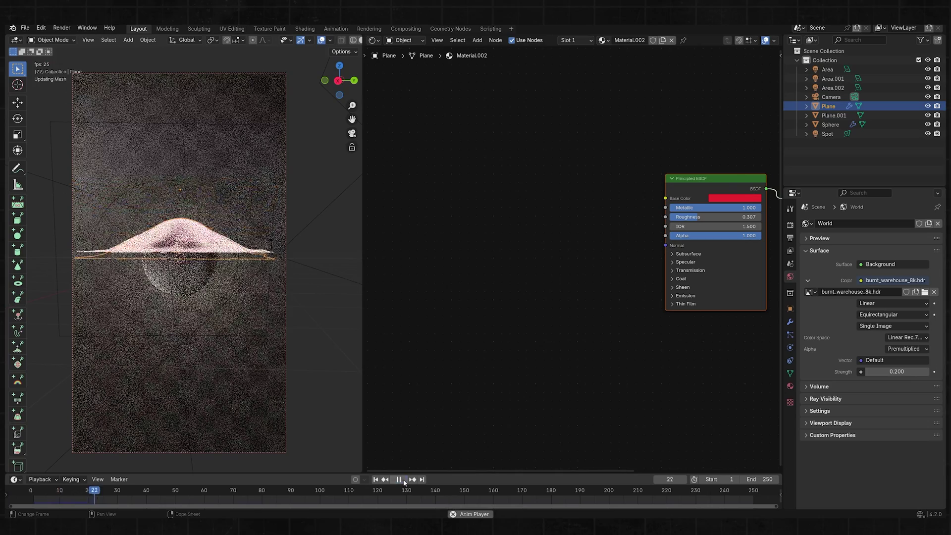
pyautogui.press('Escape')
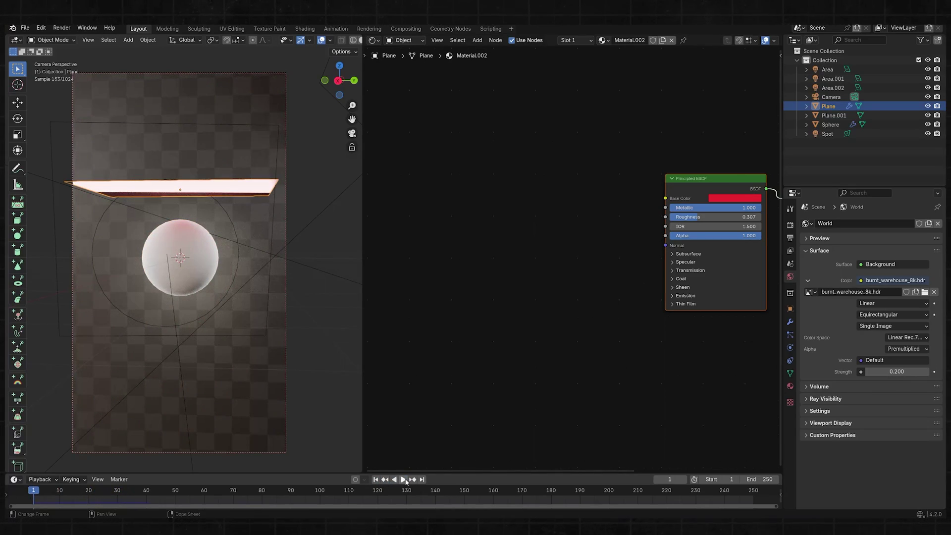
# Move the area light behind the sphere along the global X axis, closer to the checkered backdrop
pyautogui.moveTo(293, 340); pyautogui.dragTo(296, 357, button='middle')
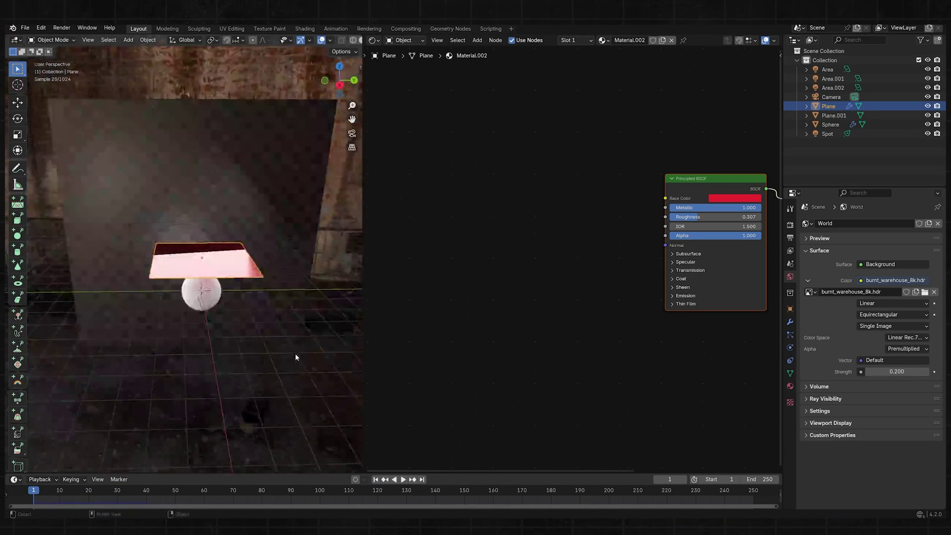
pyautogui.click(193, 222)
pyautogui.scroll(3, 212, 222)
pyautogui.moveTo(212, 222); pyautogui.dragTo(307, 233, button='middle')
pyautogui.press('g')
pyautogui.press('x')
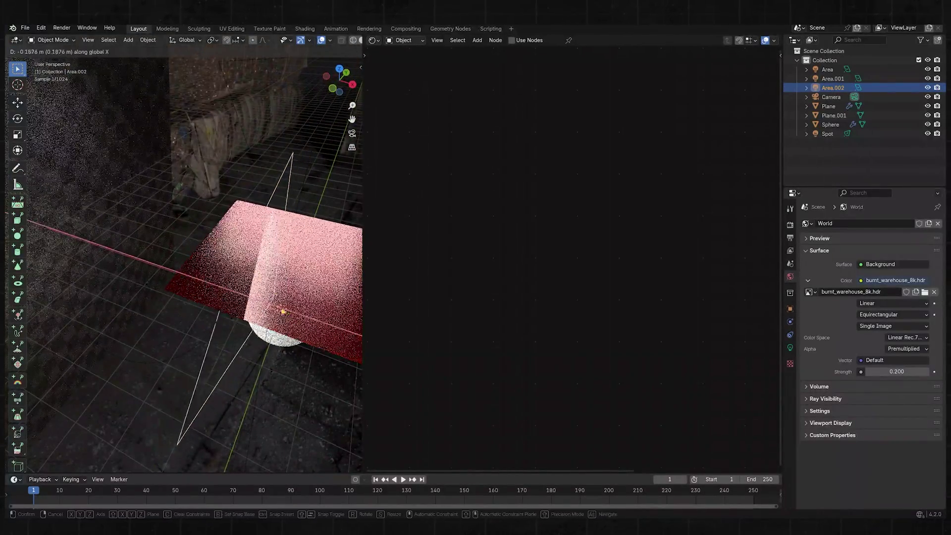
pyautogui.click(155, 229)
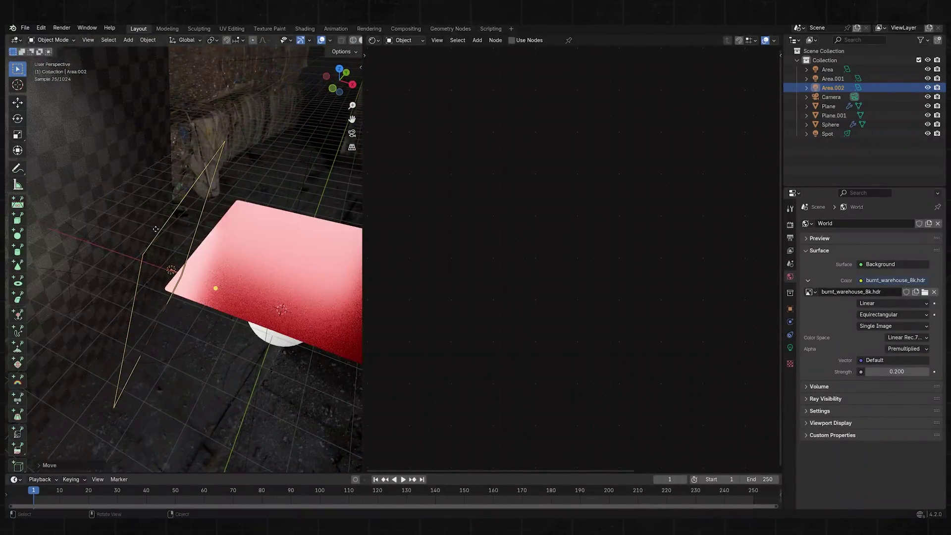
# Play the cloth simulation through the camera to check the relocated light's effect on the draped fabric
pyautogui.press('KP_0')
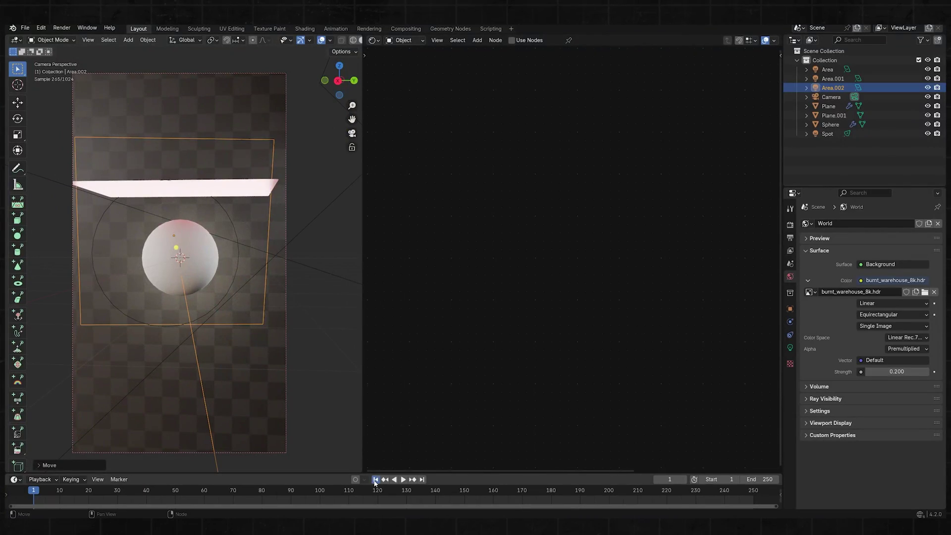
pyautogui.click(403, 480)
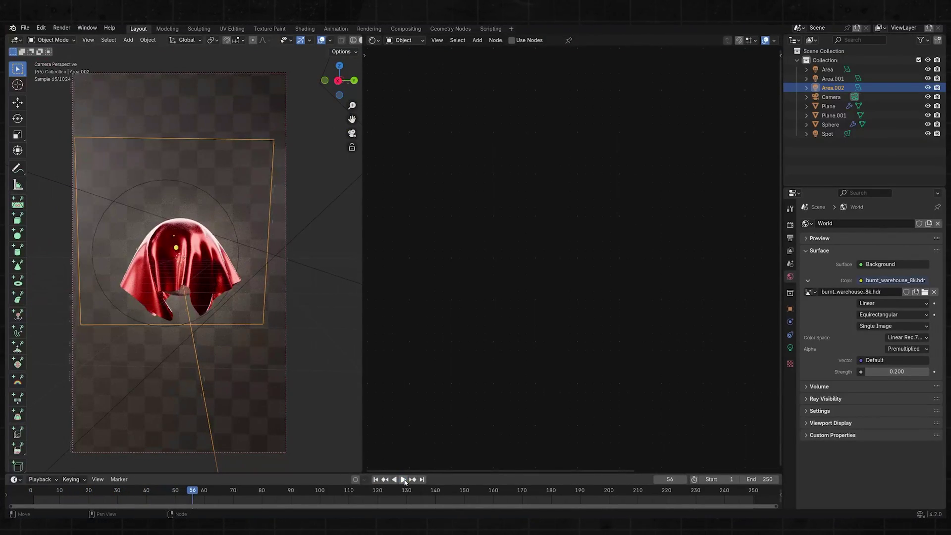
pyautogui.click(400, 479)
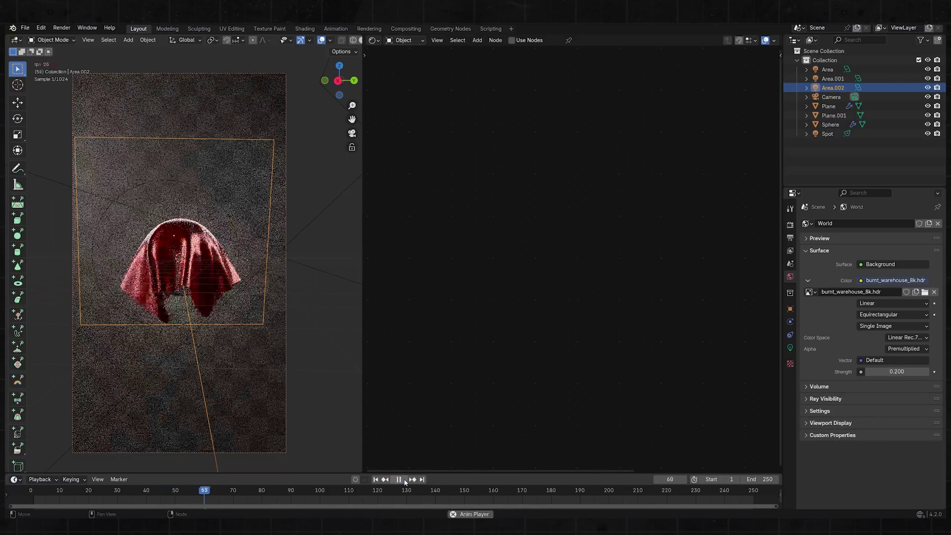
# Deselect everything and save the project as "cloth simulation tutorial" in the scenes folder
pyautogui.click(233, 391)
pyautogui.hotkey('ctrl', 's')
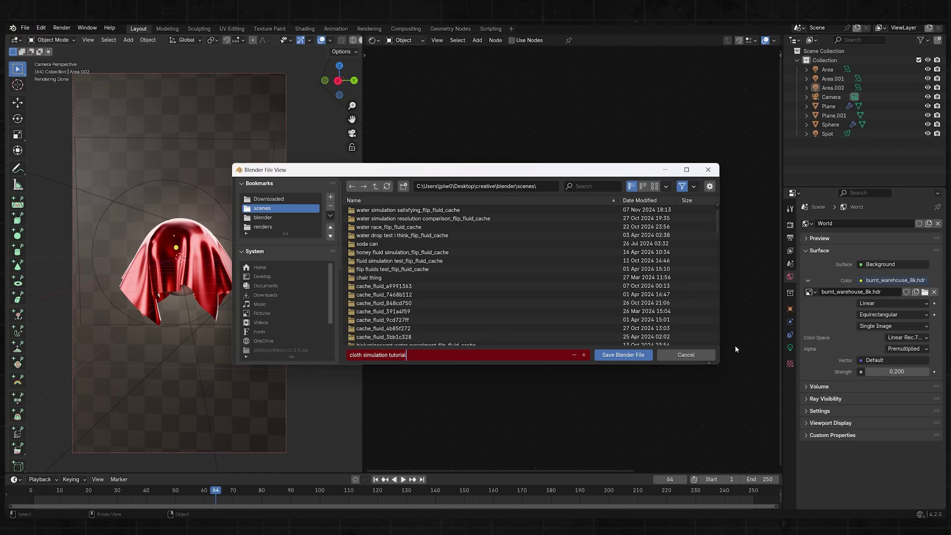
pyautogui.click(623, 355)
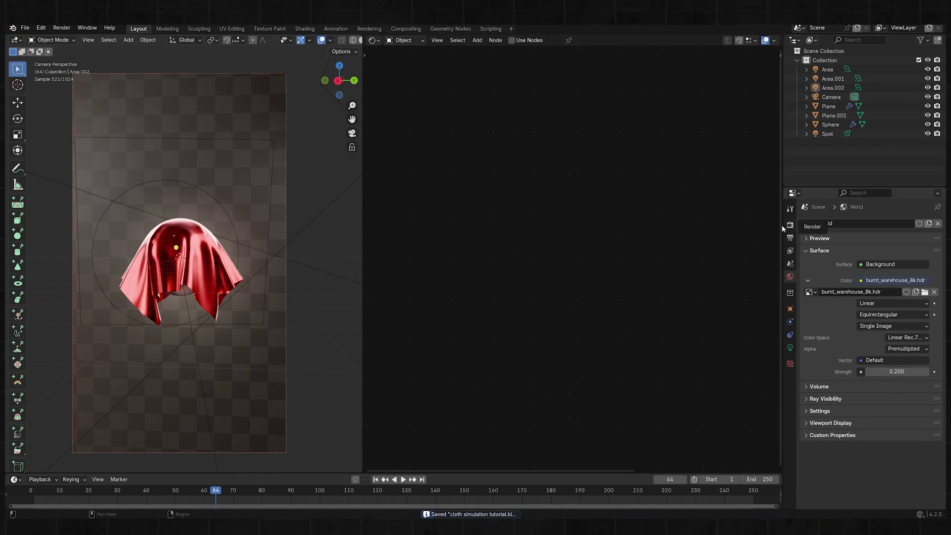
# Select the cloth plane and replay its simulation from the first frame in a closer camera view, stopping at frame 67
pyautogui.hotkey('shift', 'b')
pyautogui.moveTo(84, 89); pyautogui.dragTo(290, 442)
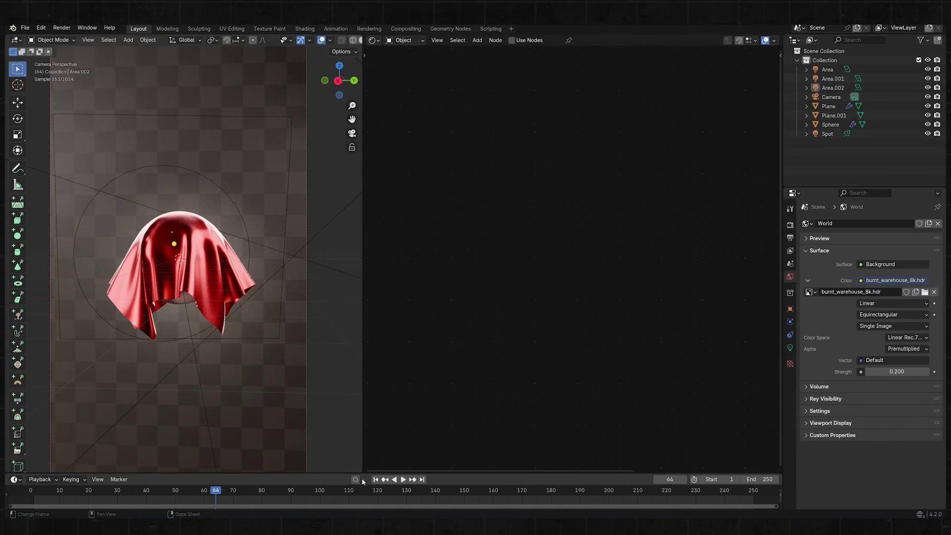
pyautogui.click(241, 317)
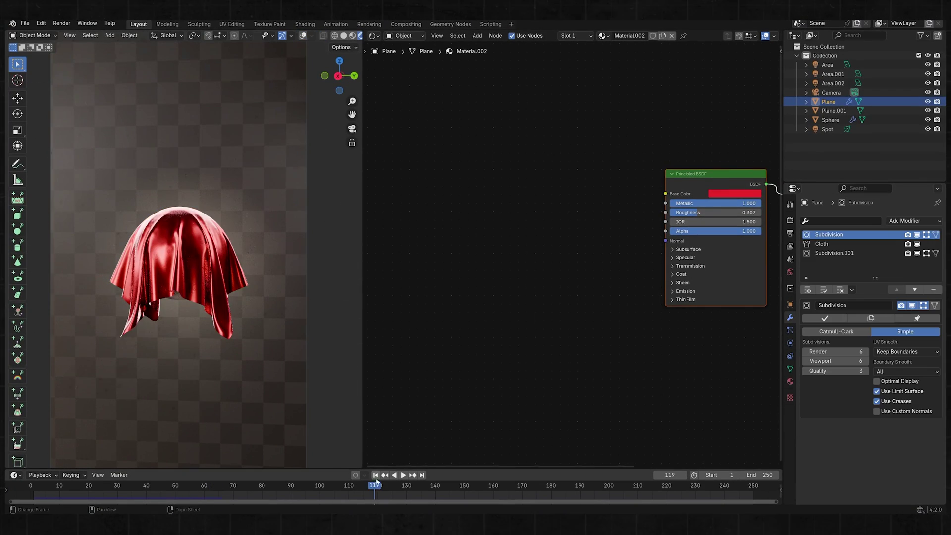
pyautogui.click(375, 479)
pyautogui.click(395, 479)
pyautogui.click(376, 475)
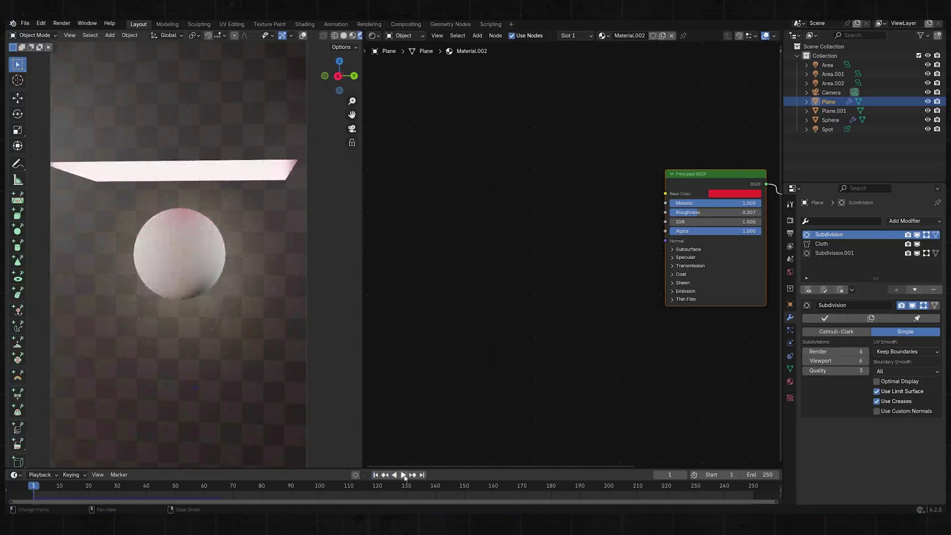
pyautogui.click(403, 475)
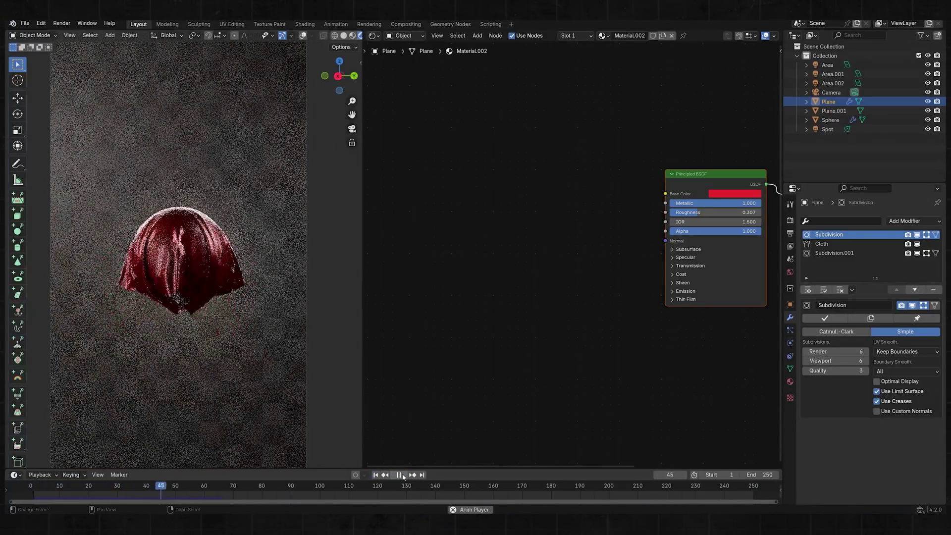
pyautogui.click(403, 475)
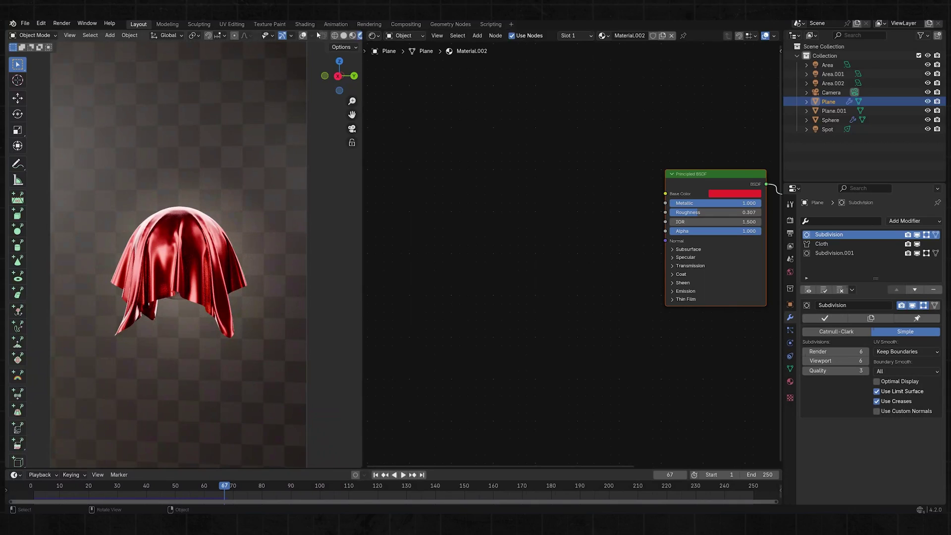
# Show the viewport overlays and save the file again
pyautogui.click(302, 36)
pyautogui.hotkey('ctrl', 's')
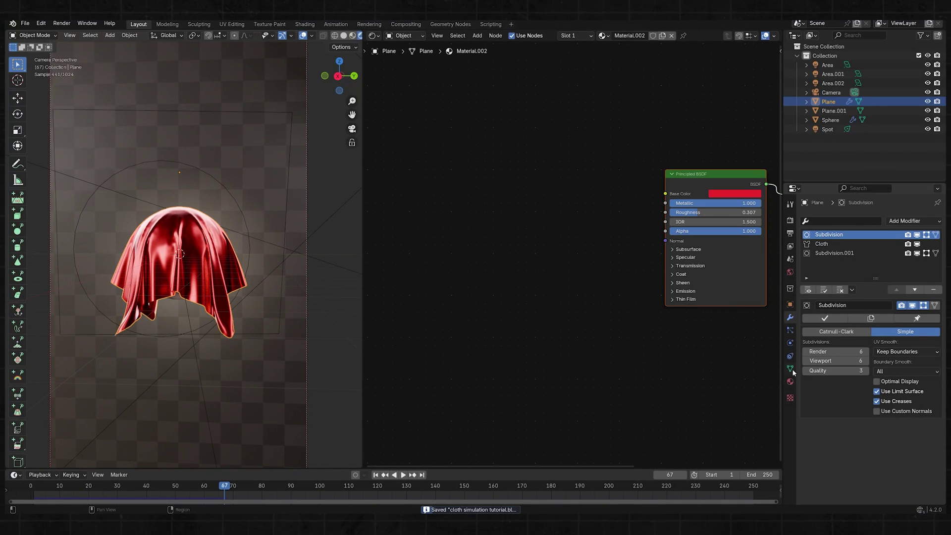
pyautogui.click(790, 356)
# Replay the cloth drape from the first frame to frame 69 and hide the viewport overlays
pyautogui.click(376, 475)
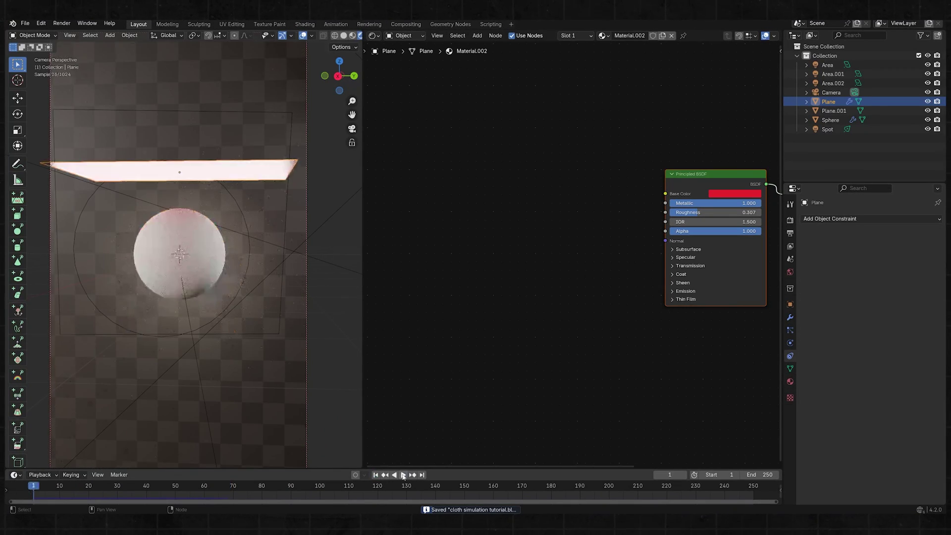
pyautogui.click(403, 474)
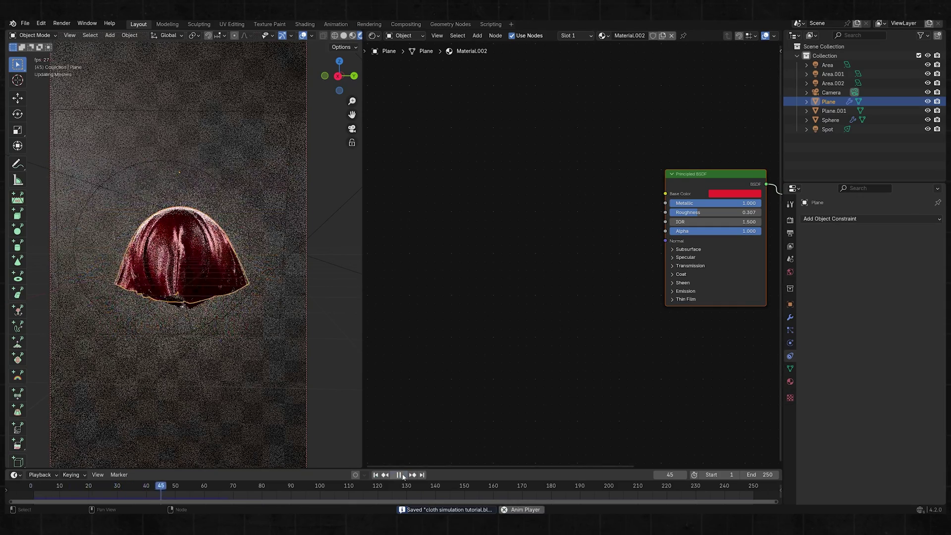
pyautogui.click(399, 474)
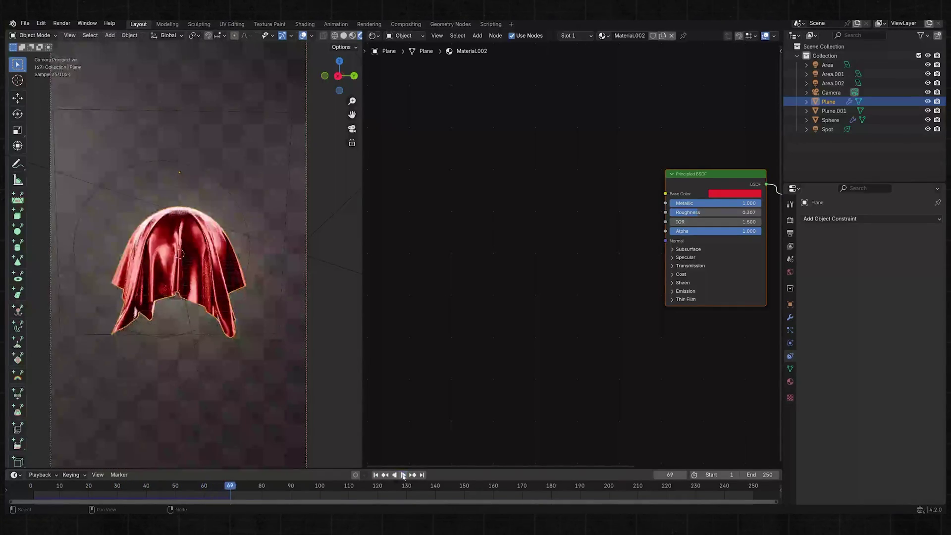
pyautogui.click(303, 36)
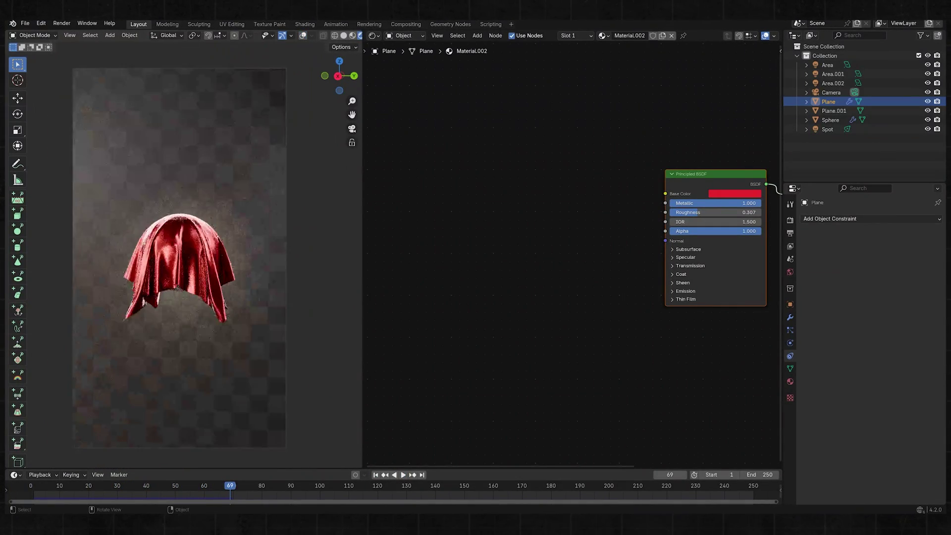
# Scrub the timeline to frame 70 and back, playing in between, to test how the unbaked cloth reacts to skipped frames
pyautogui.hotkey('shift', 'ctrl', 'space')
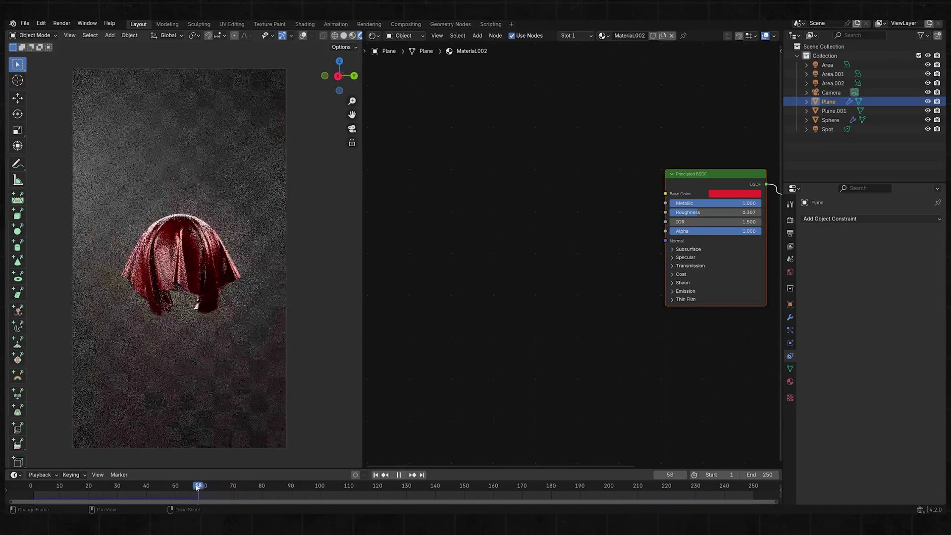
pyautogui.moveTo(141, 486); pyautogui.dragTo(233, 485)
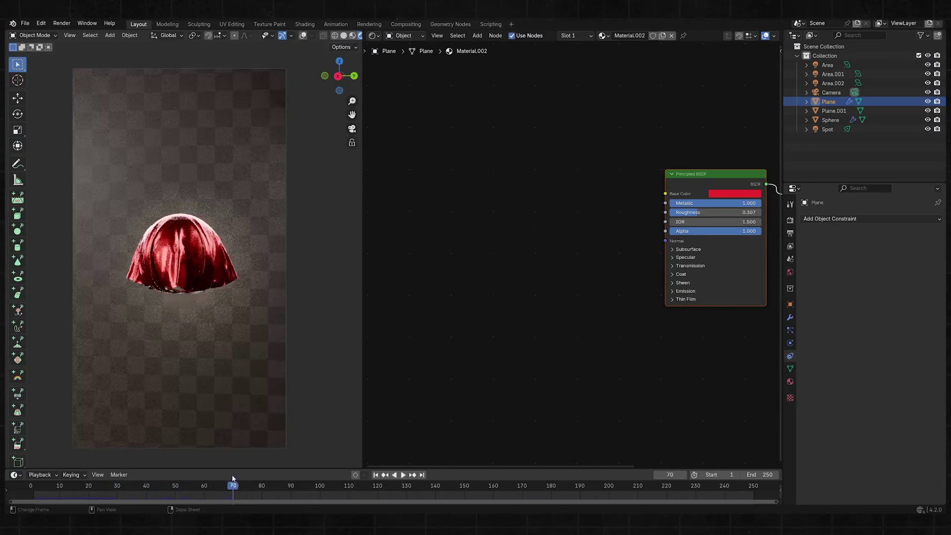
pyautogui.press('space')
pyautogui.click(403, 475)
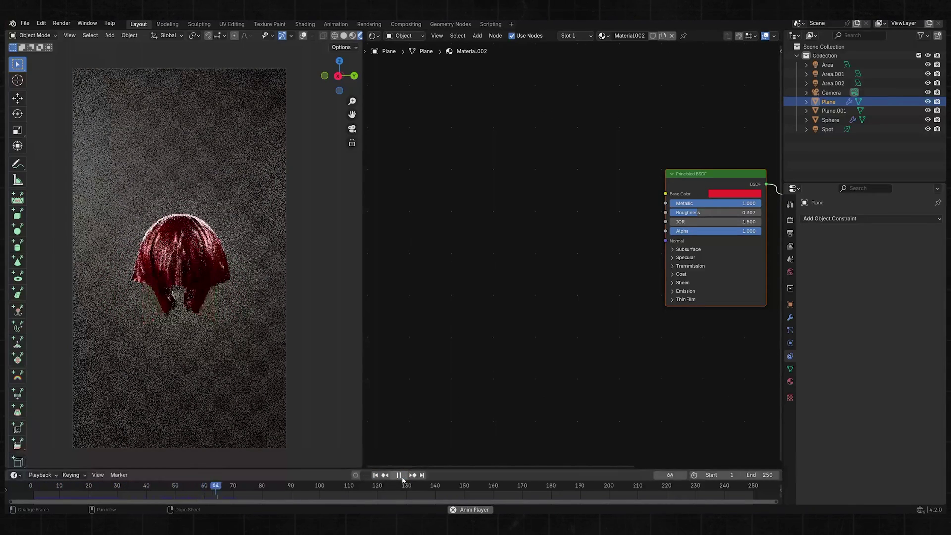
pyautogui.click(404, 477)
pyautogui.moveTo(371, 487); pyautogui.dragTo(33, 489)
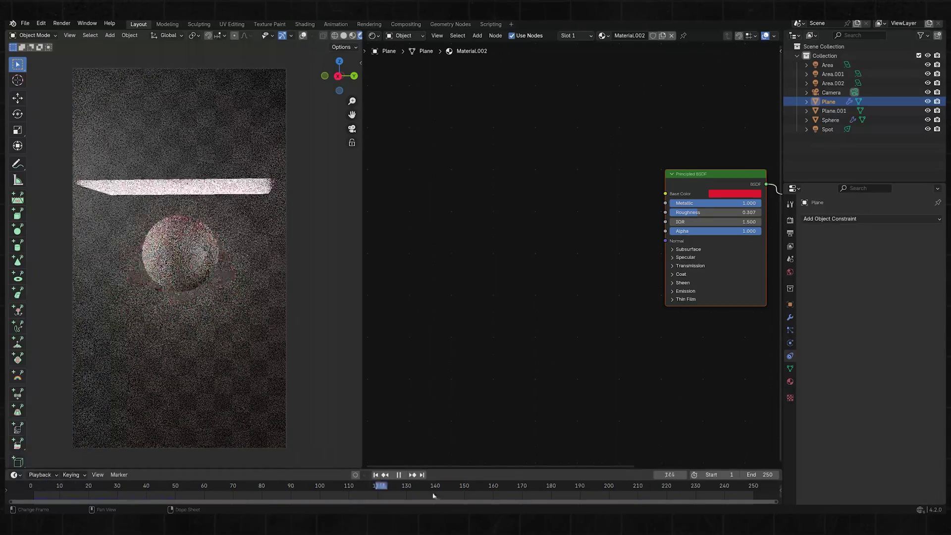
# Play the simulation while viewing the cloth from several angles, and return to the first frame in camera view
pyautogui.click(404, 475)
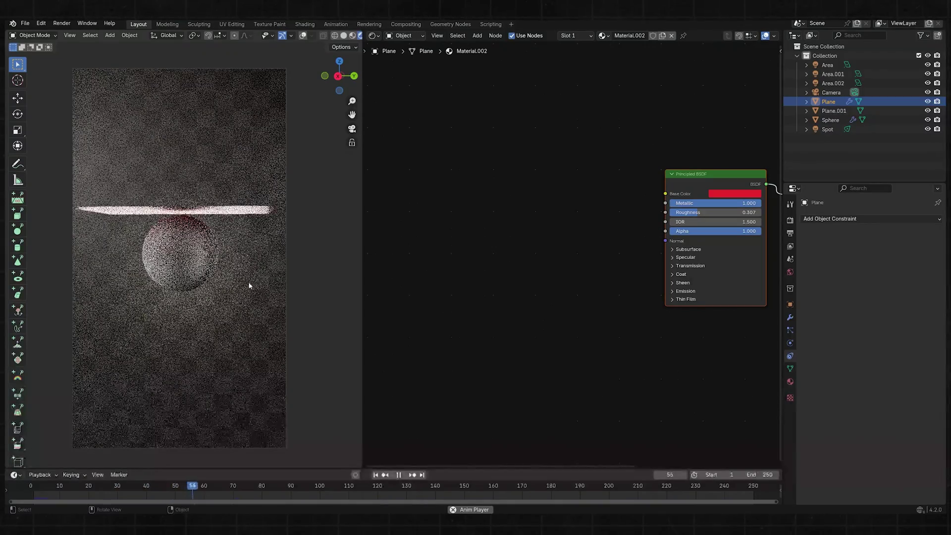
pyautogui.moveTo(248, 283); pyautogui.dragTo(276, 308, button='middle')
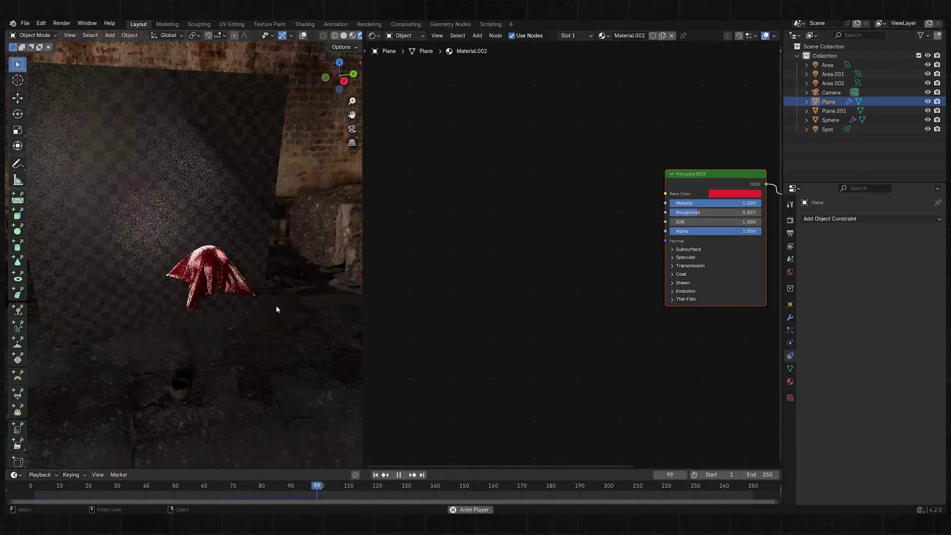
pyautogui.scroll(-3, 276, 308)
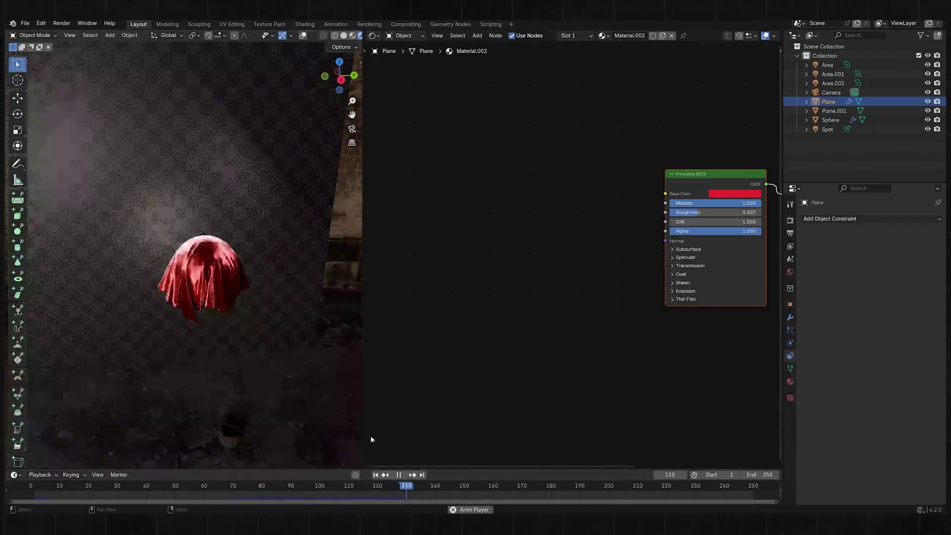
pyautogui.press('space')
pyautogui.moveTo(351, 425); pyautogui.dragTo(314, 400, button='middle')
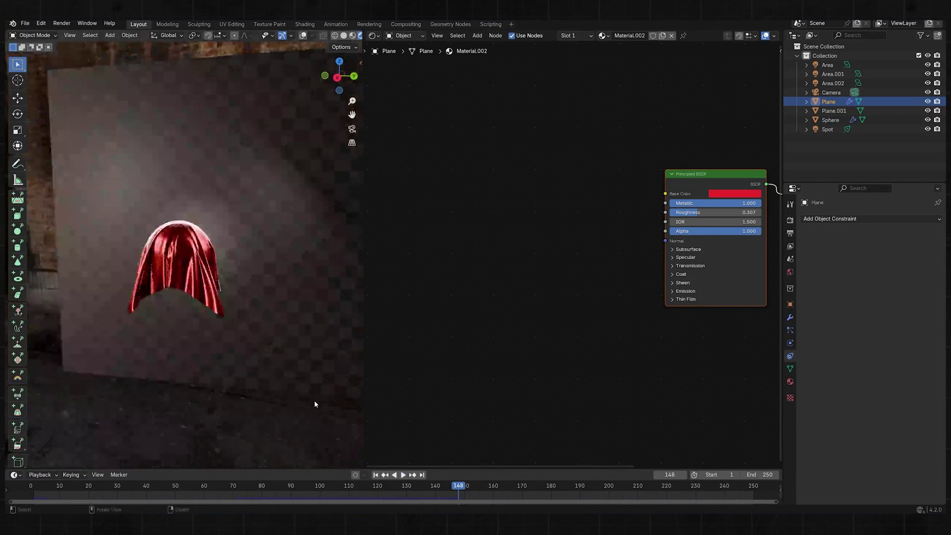
pyautogui.hotkey('shift', 'Left')
pyautogui.press('KP_0')
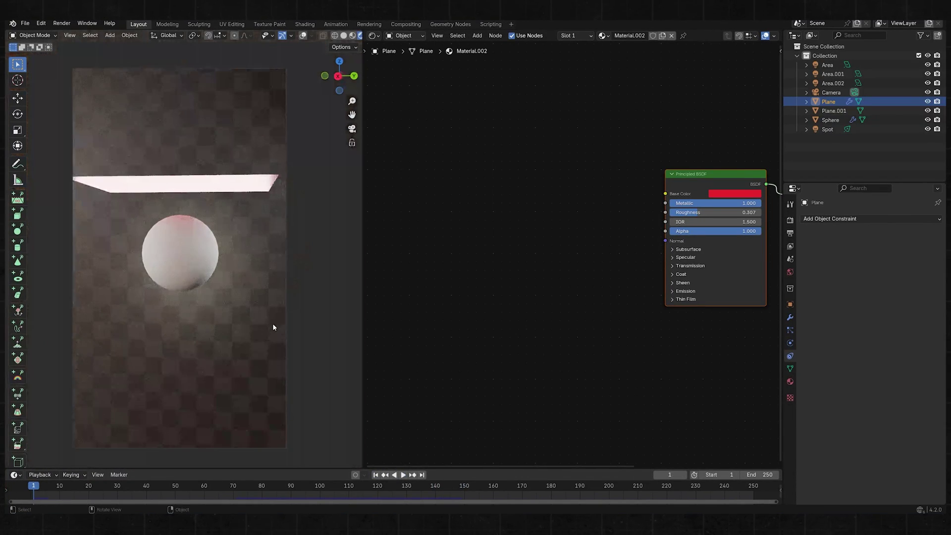
# Show the viewport overlays and set the cloth's Quality Steps to 5 in its physics settings
pyautogui.click(302, 36)
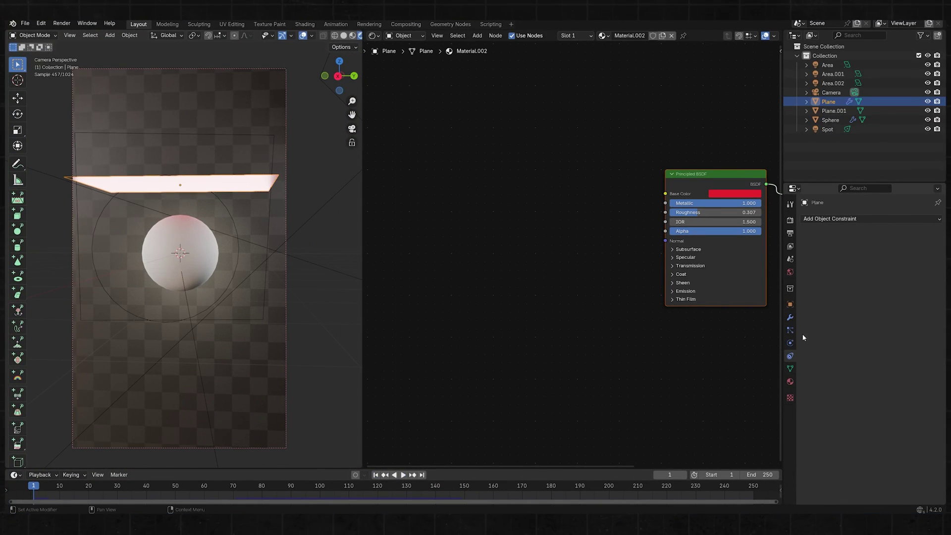
pyautogui.click(790, 343)
pyautogui.click(861, 290)
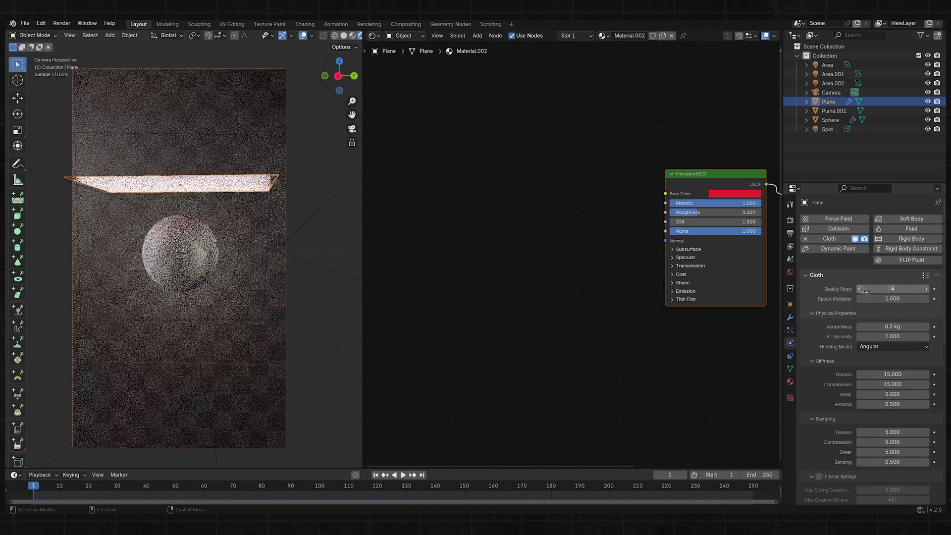
pyautogui.click(925, 289)
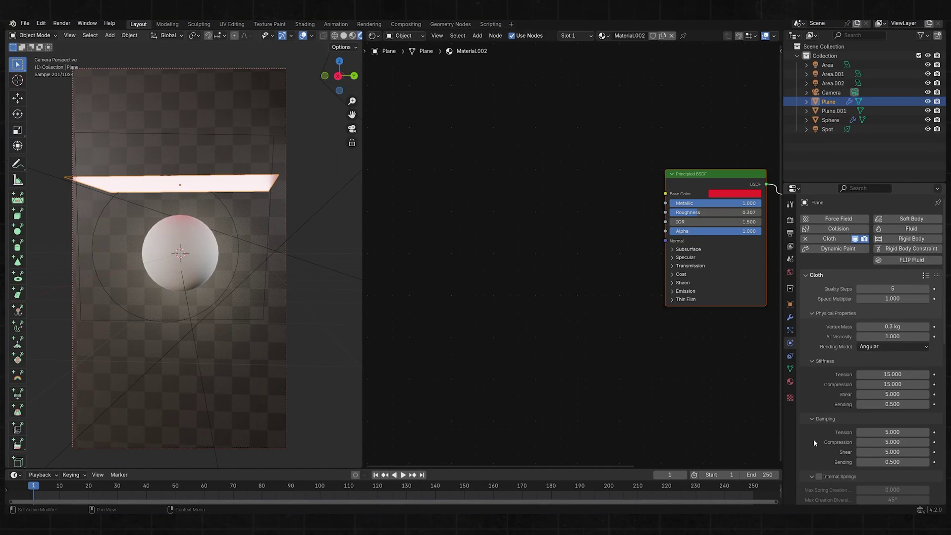
# Bake all dynamics from the cloth simulation's cache settings
pyautogui.scroll(-15, 814, 442)
pyautogui.click(822, 322)
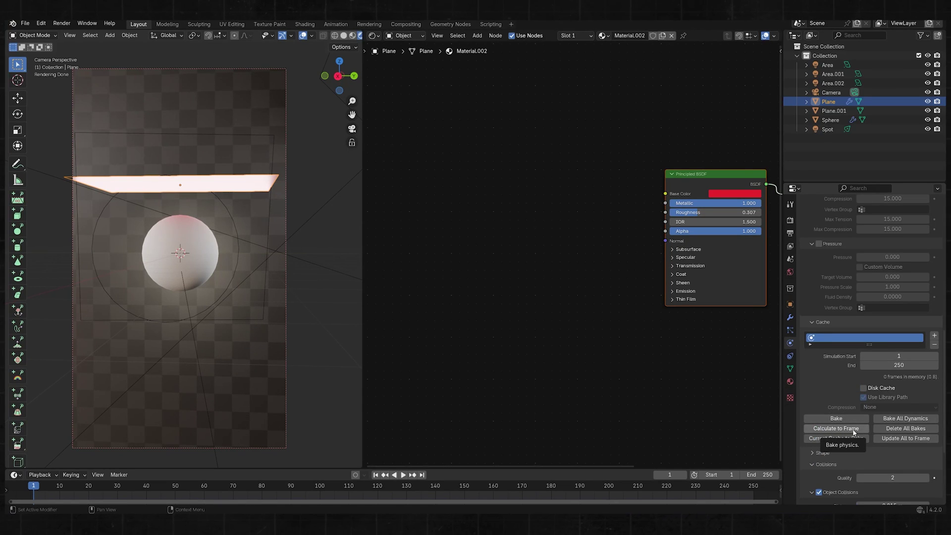
pyautogui.click(890, 420)
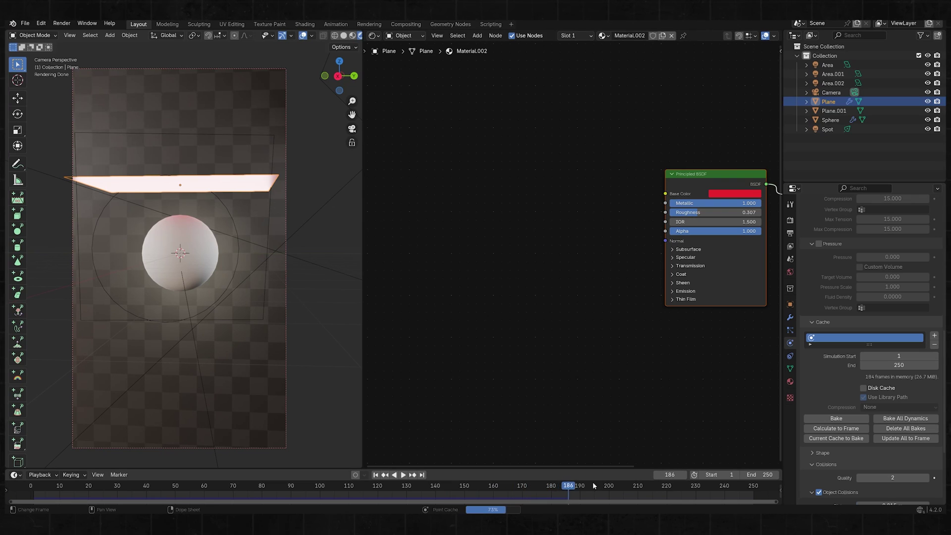
# Return to the first frame and set the scene's end frame to 200
pyautogui.click(377, 474)
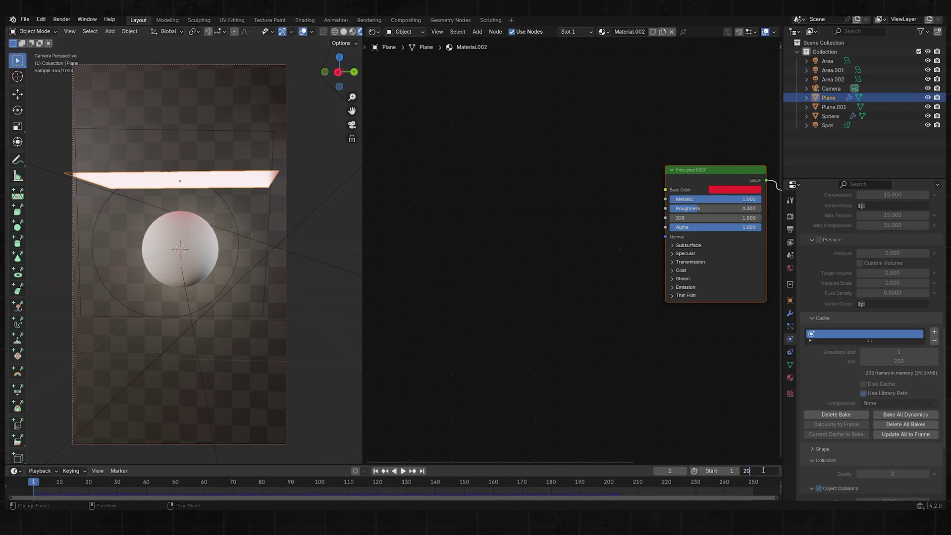
pyautogui.write('0')
pyautogui.press('Return')
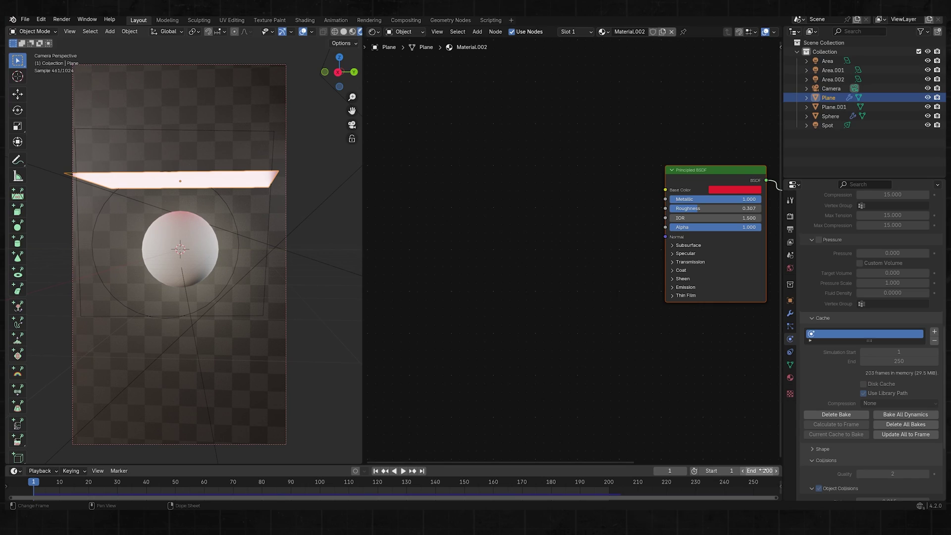
# Play the baked simulation to frame 97, and start defining a render region on the camera view with overlays hidden
pyautogui.click(402, 471)
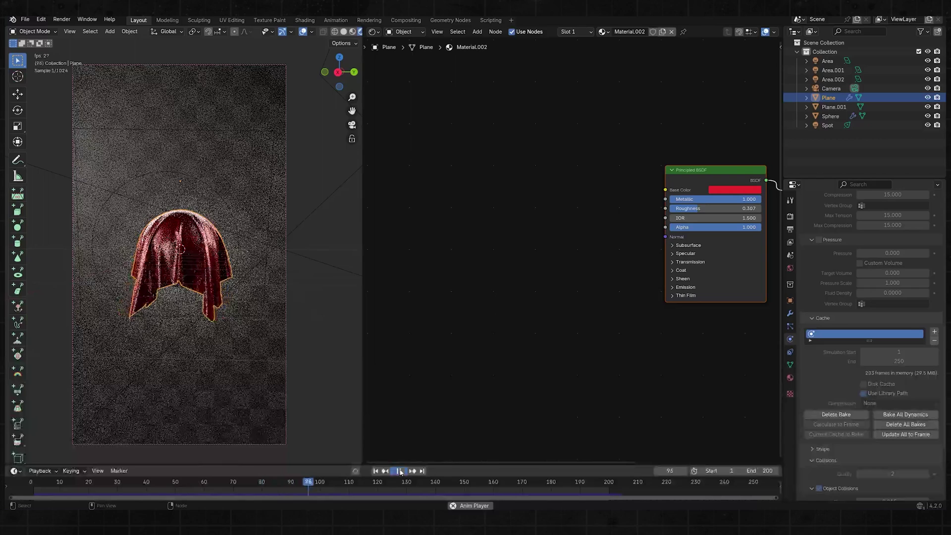
pyautogui.click(401, 471)
pyautogui.hotkey('ctrl', 'b')
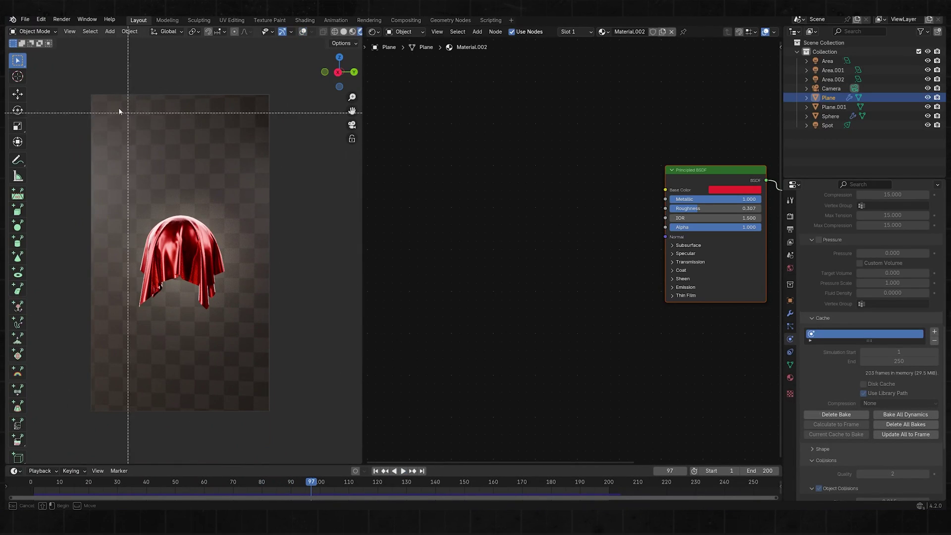